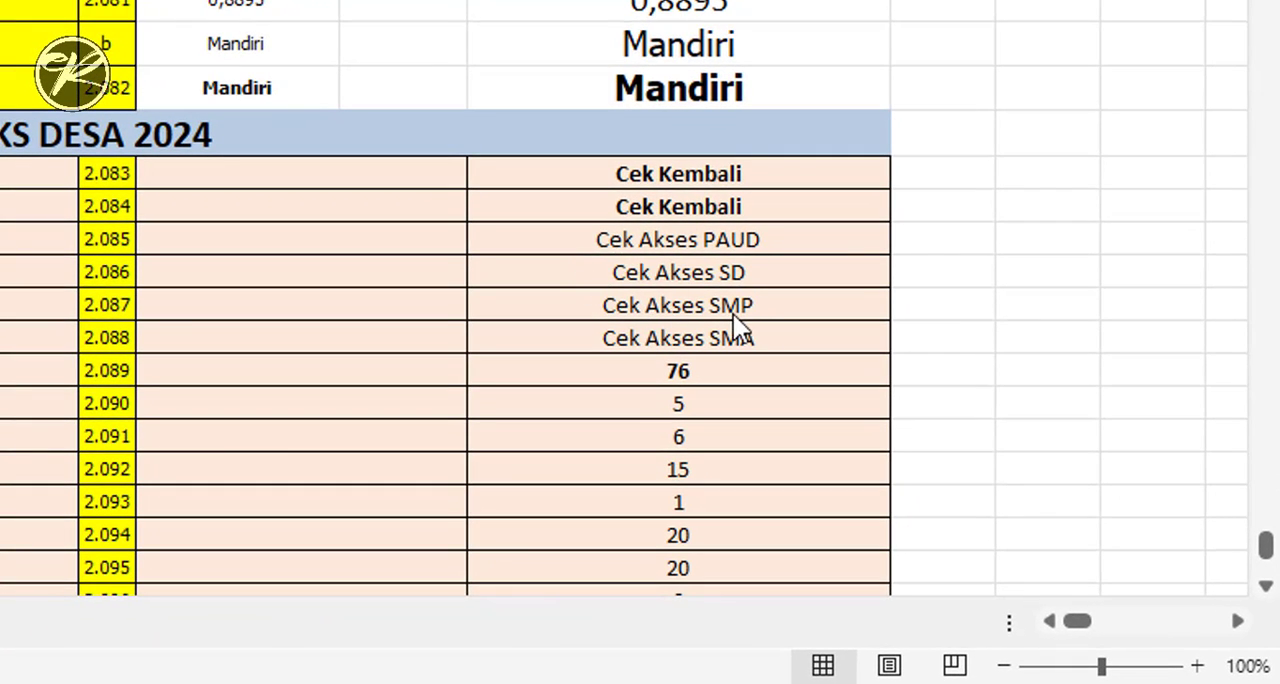
- Examine the check results in the village index 2024 section, from code 2.083 down to 2.150
scroll(632, 234, "down", 15)
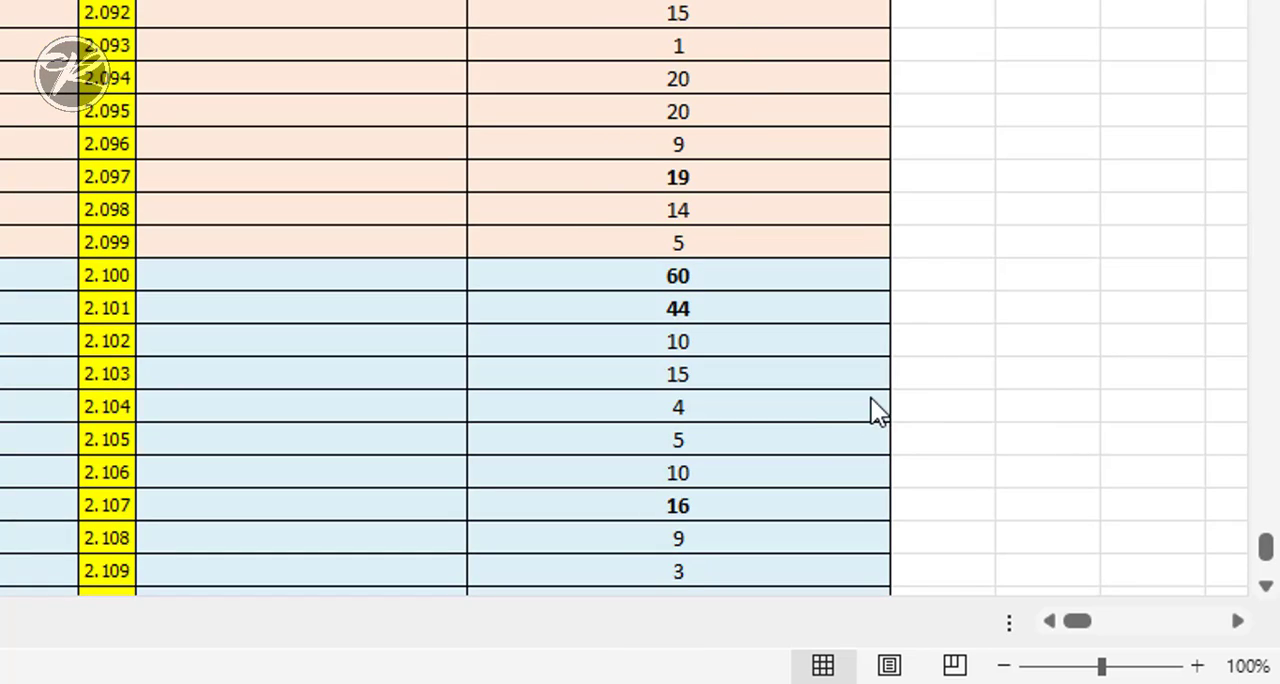
scroll(766, 392, "down", 5)
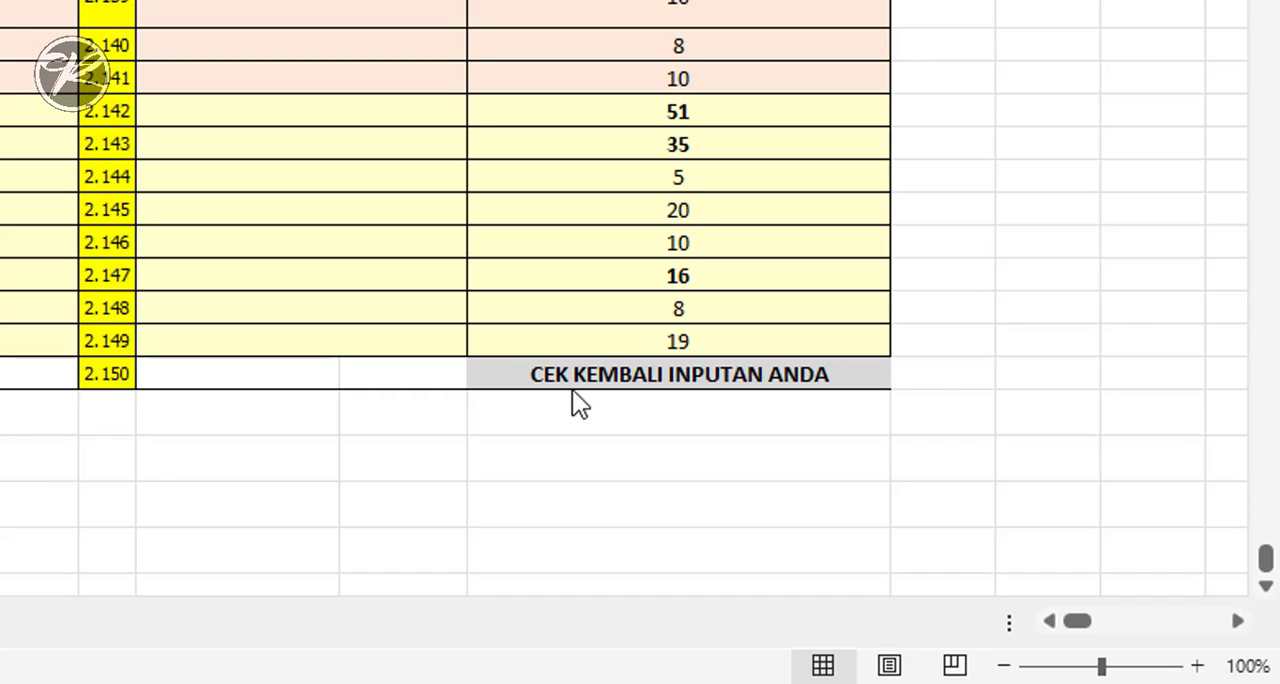
scroll(634, 331, "up", 20)
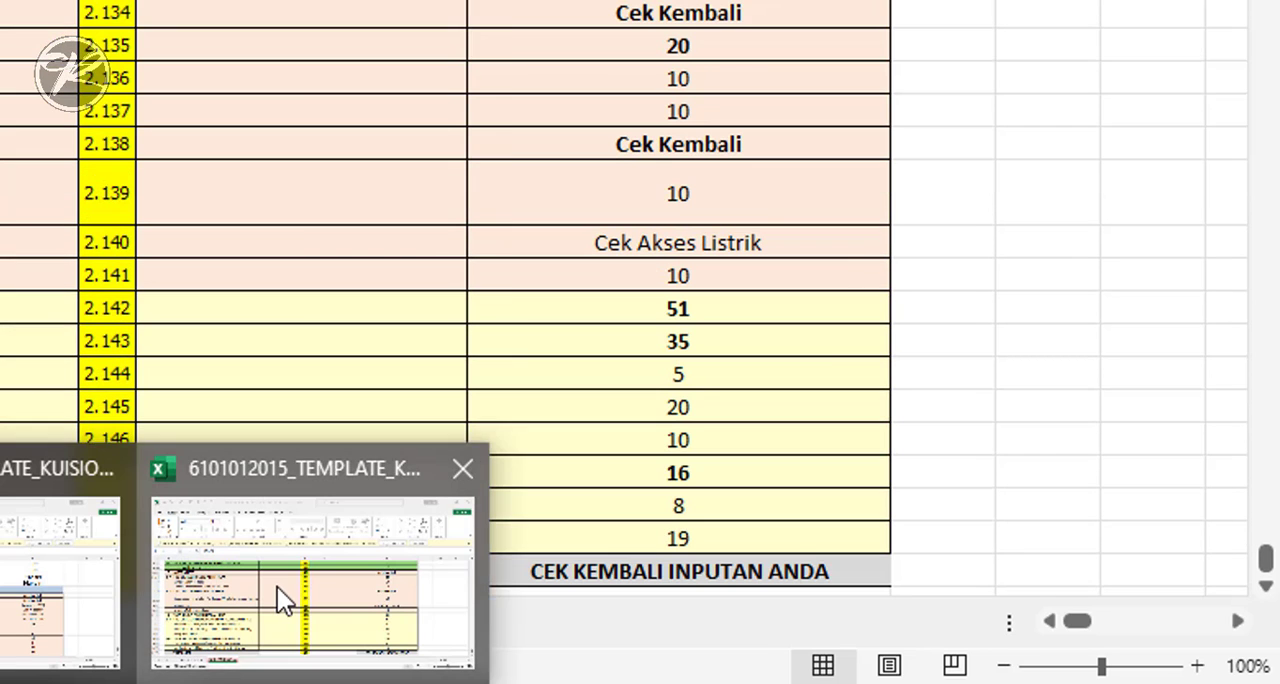
- Switch to the other open TEMPLATE_KUISIONER workbook and examine which index rows need rechecking, from code 2.083 to 2.150
left_click(277, 587)
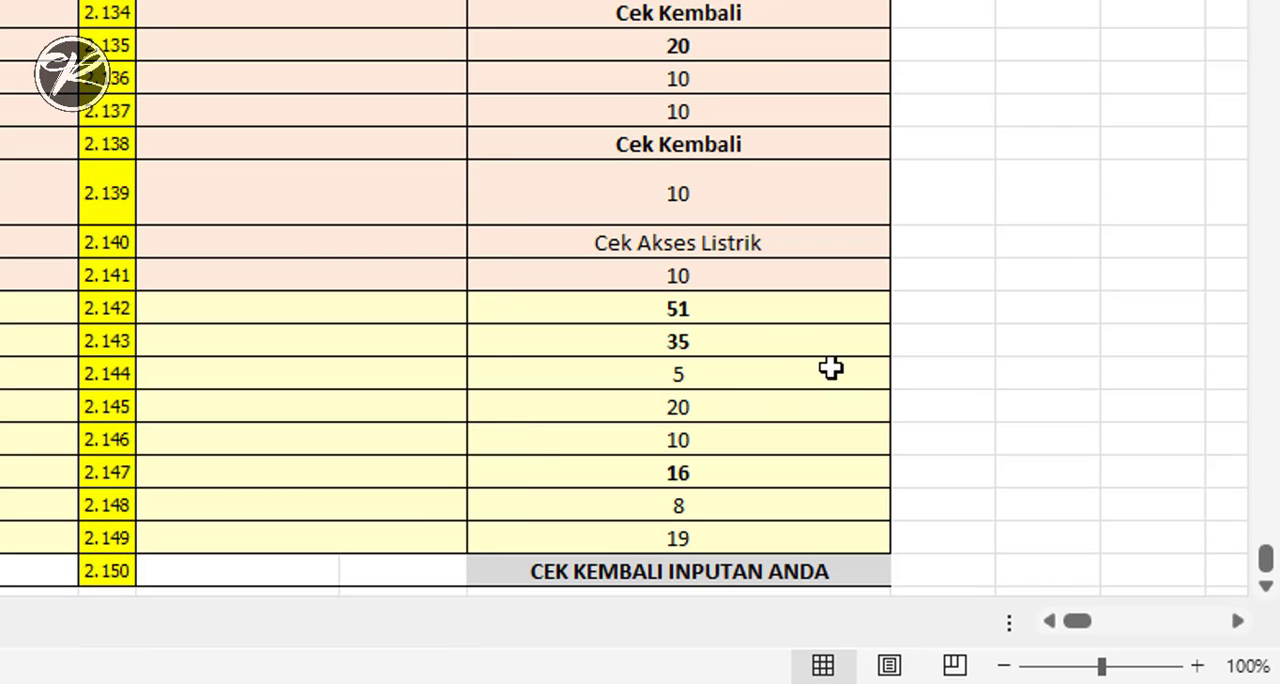
scroll(757, 338, "up", 13)
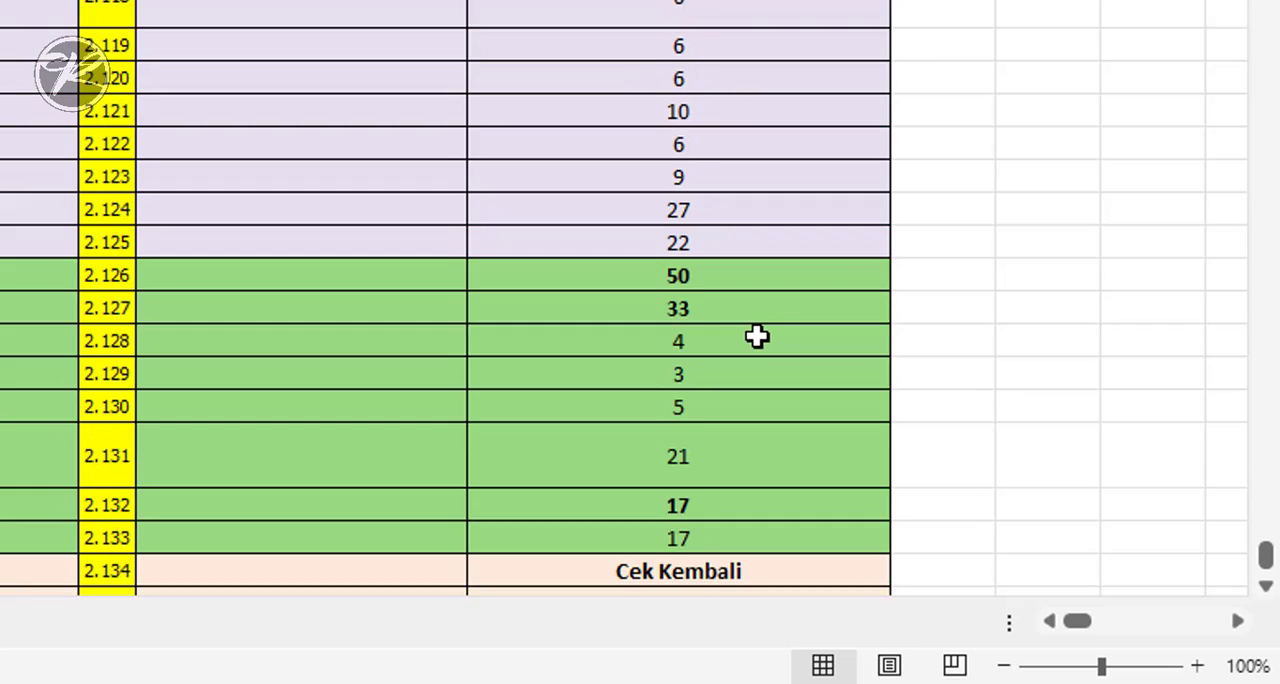
scroll(757, 338, "up", 4)
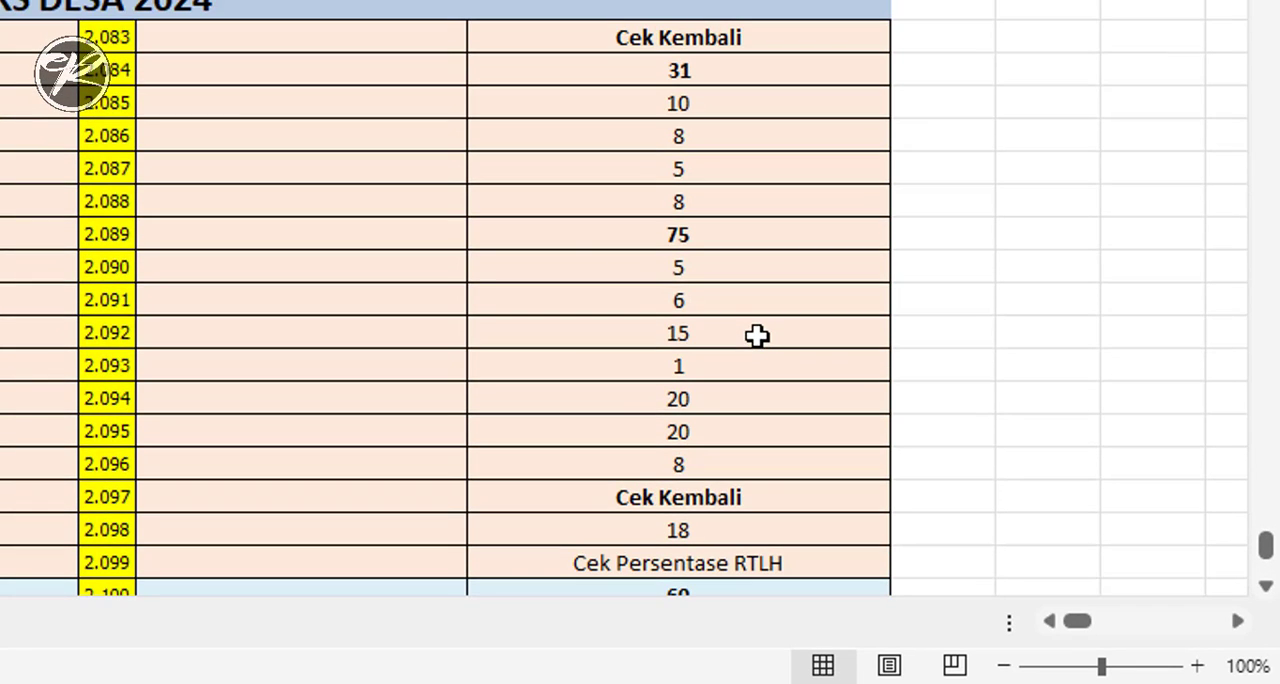
scroll(757, 338, "down", 2)
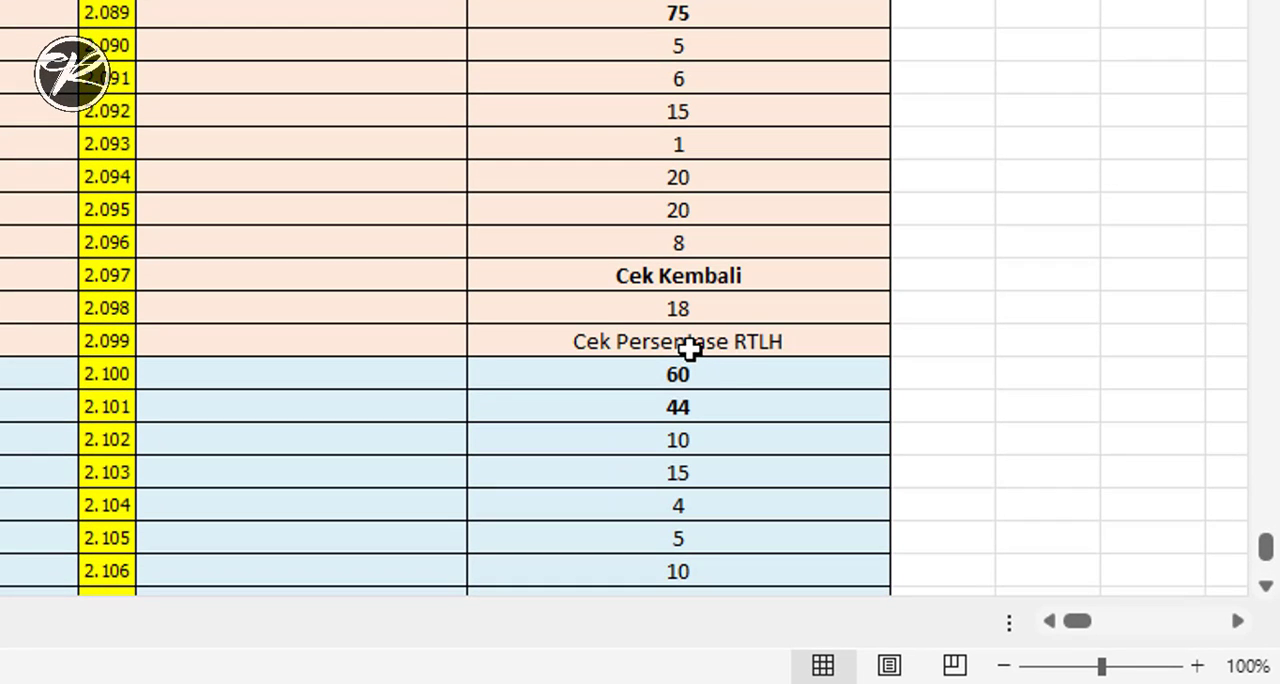
scroll(763, 342, "down", 13)
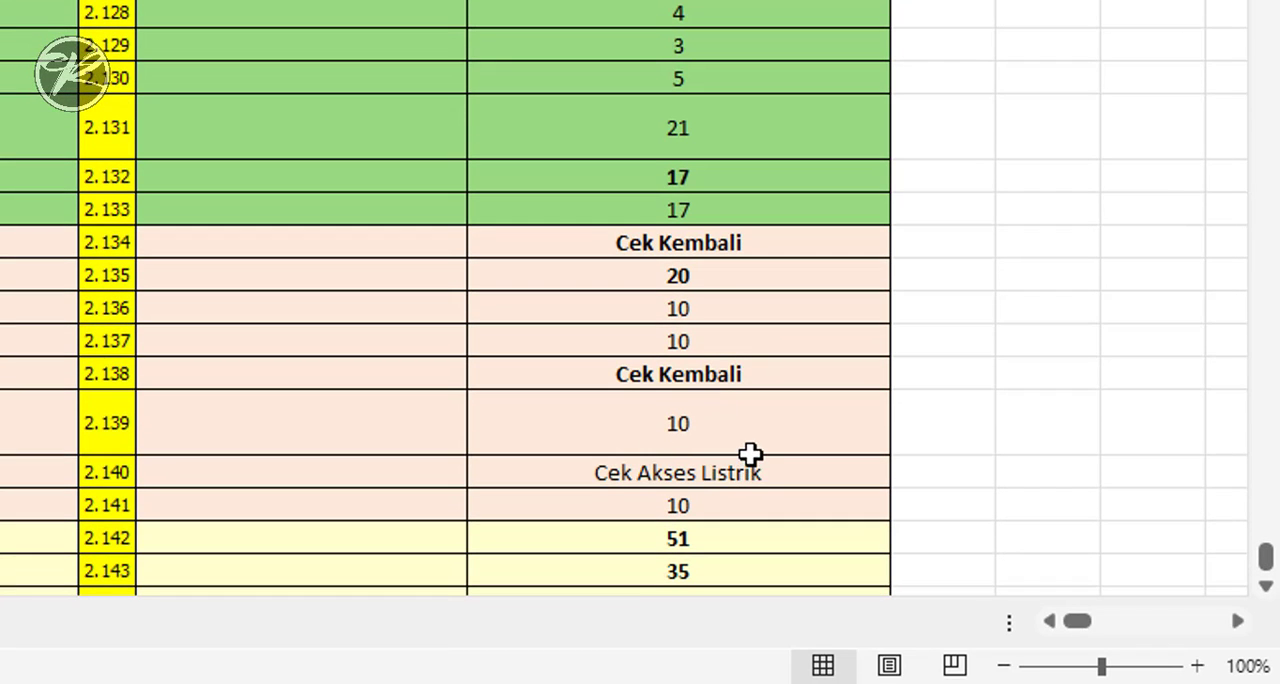
scroll(748, 451, "down", 5)
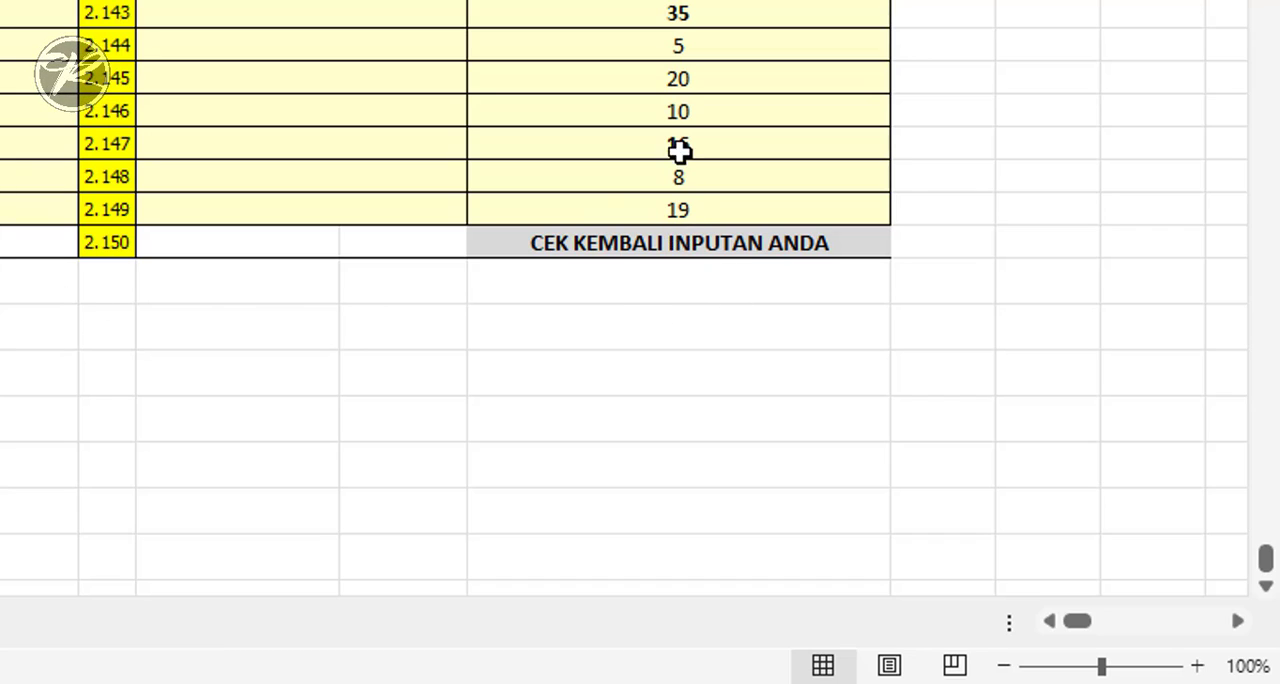
scroll(620, 300, "up", 4)
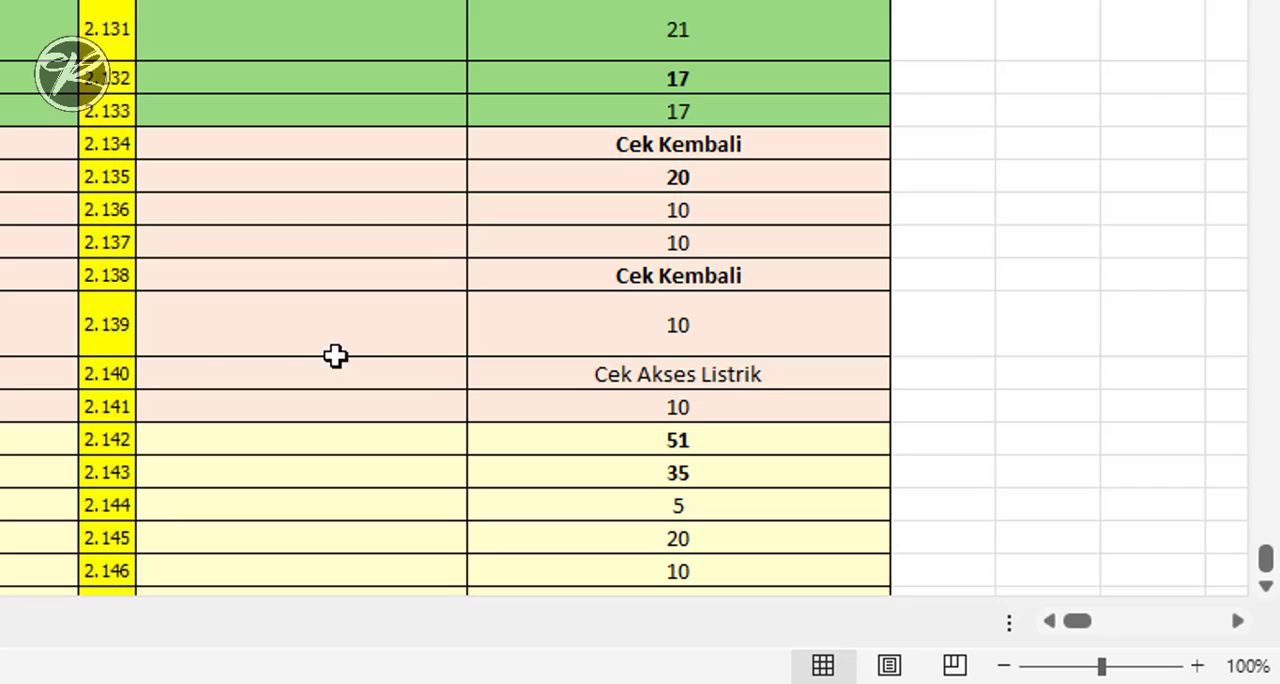
- Inspect the formula of the Cek Akses Listrik cell in row 2.140 and go to its referenced cell H1902
left_click(686, 376)
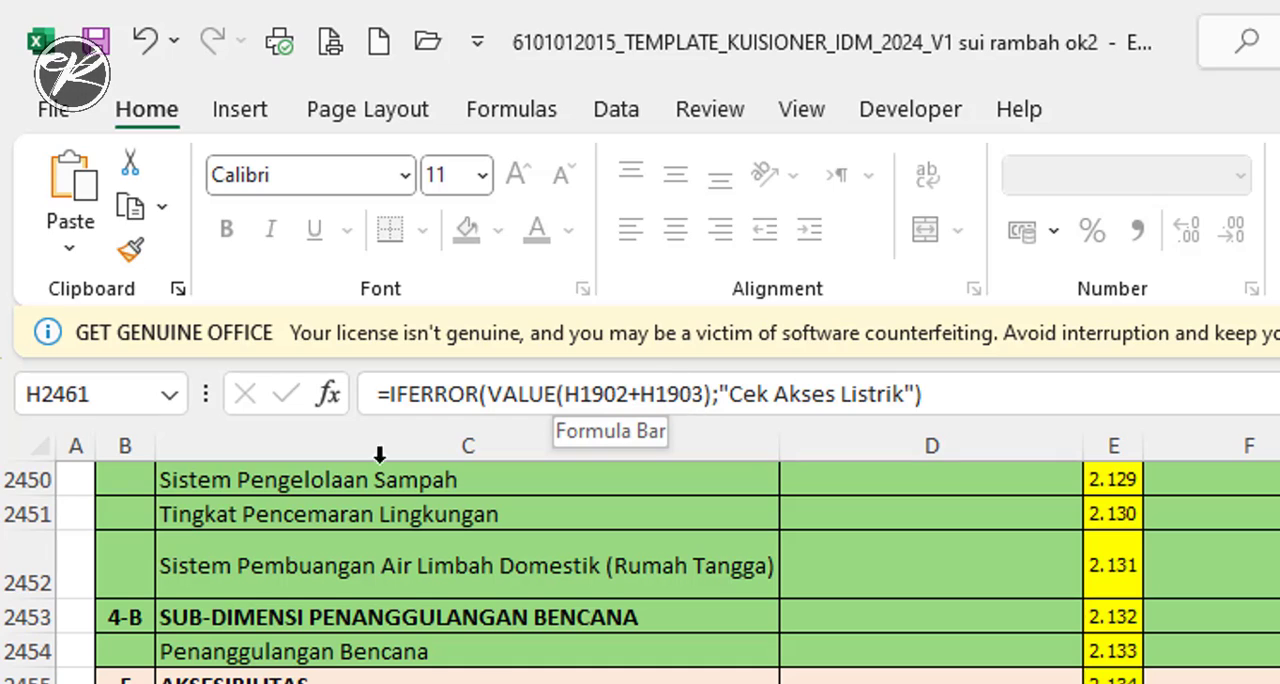
left_click(74, 394)
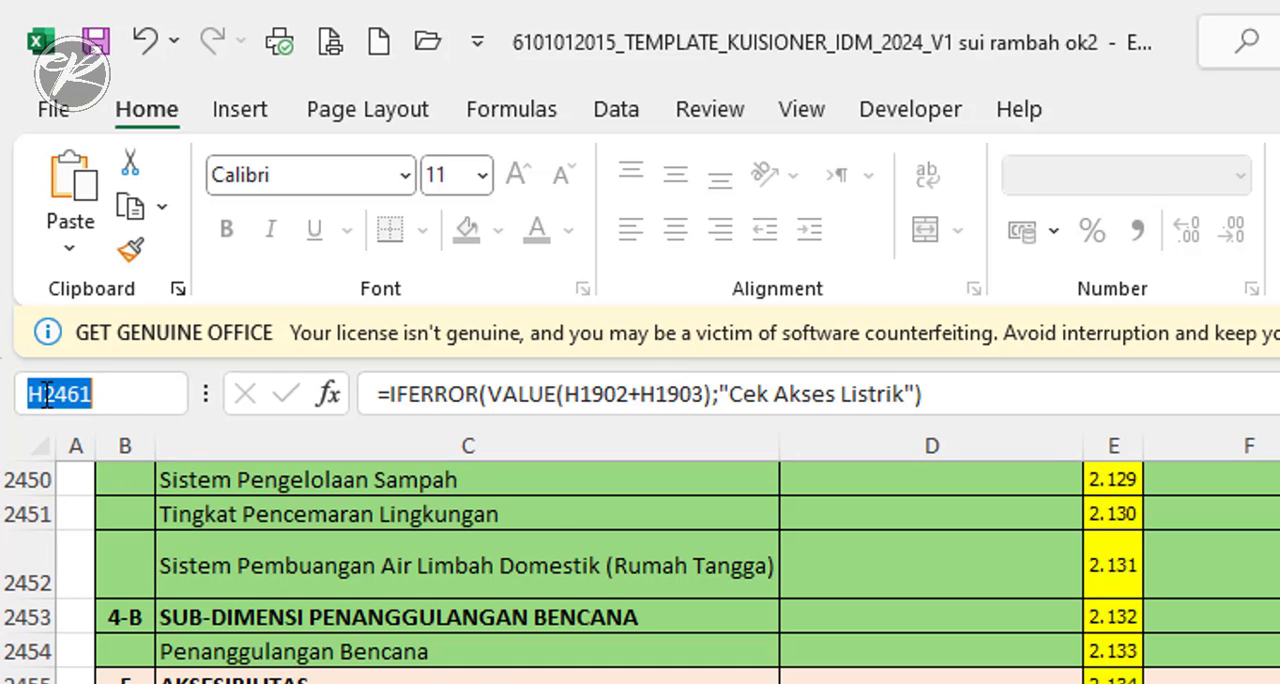
left_click_drag(45, 394, 129, 394)
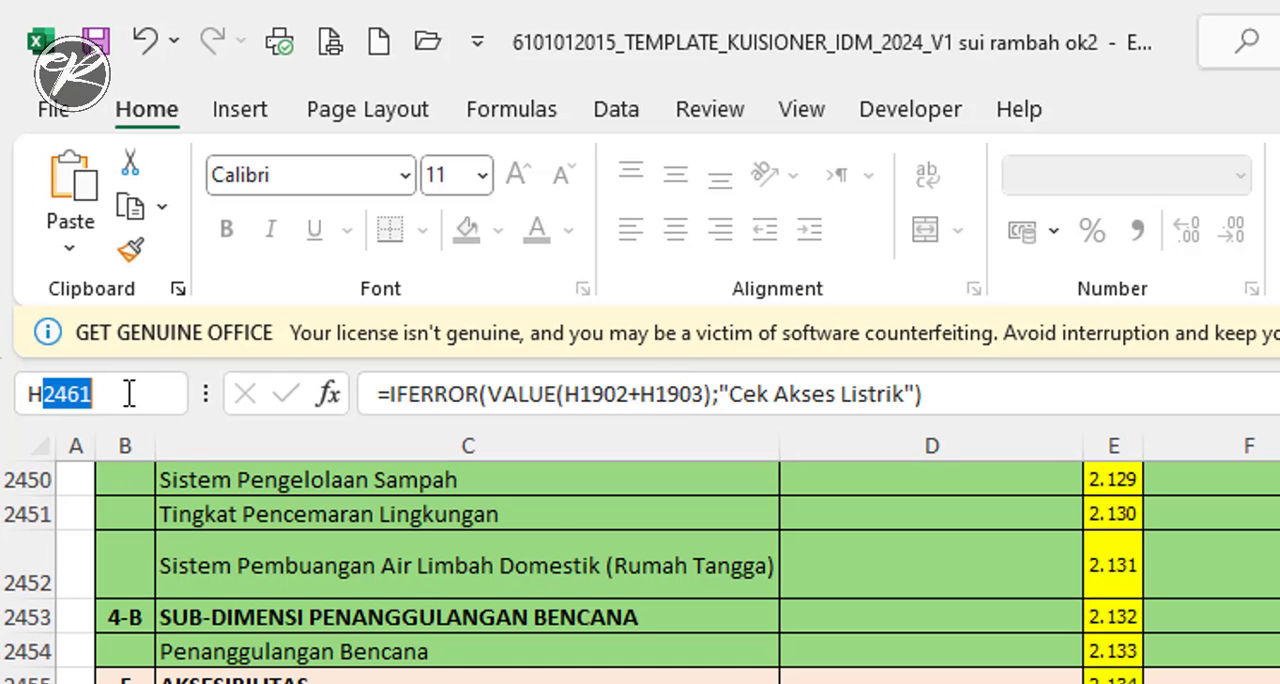
type("1902")
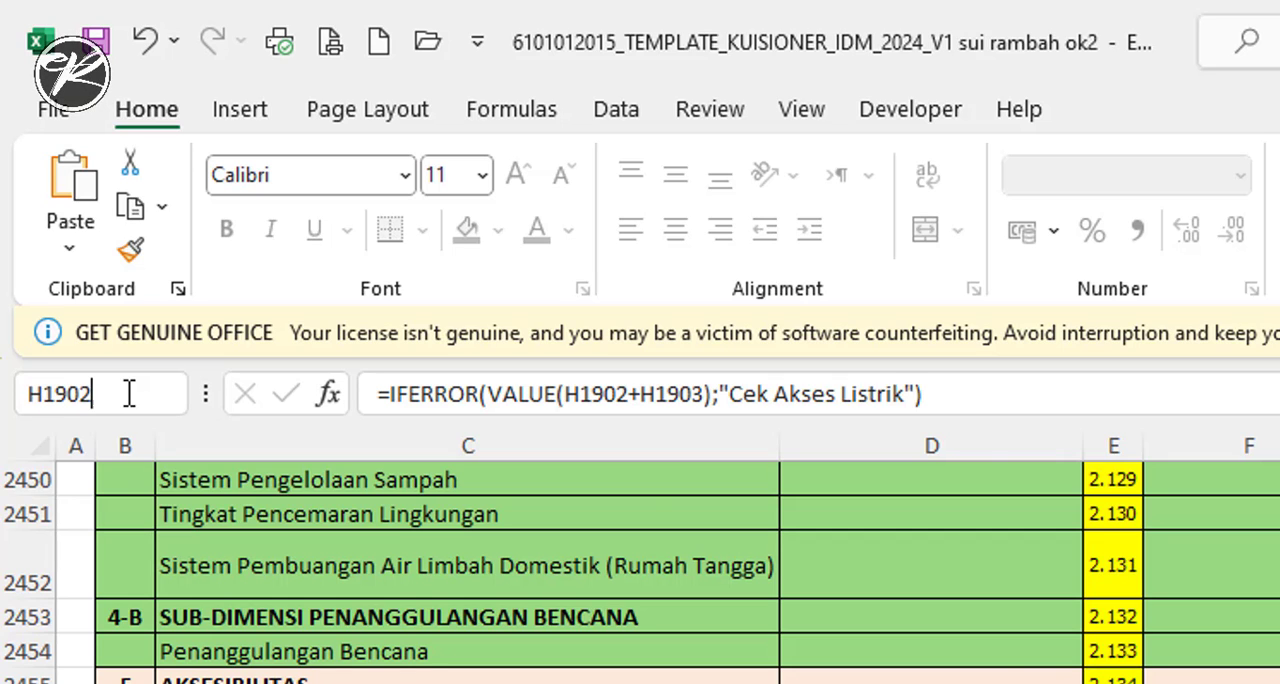
key("Return")
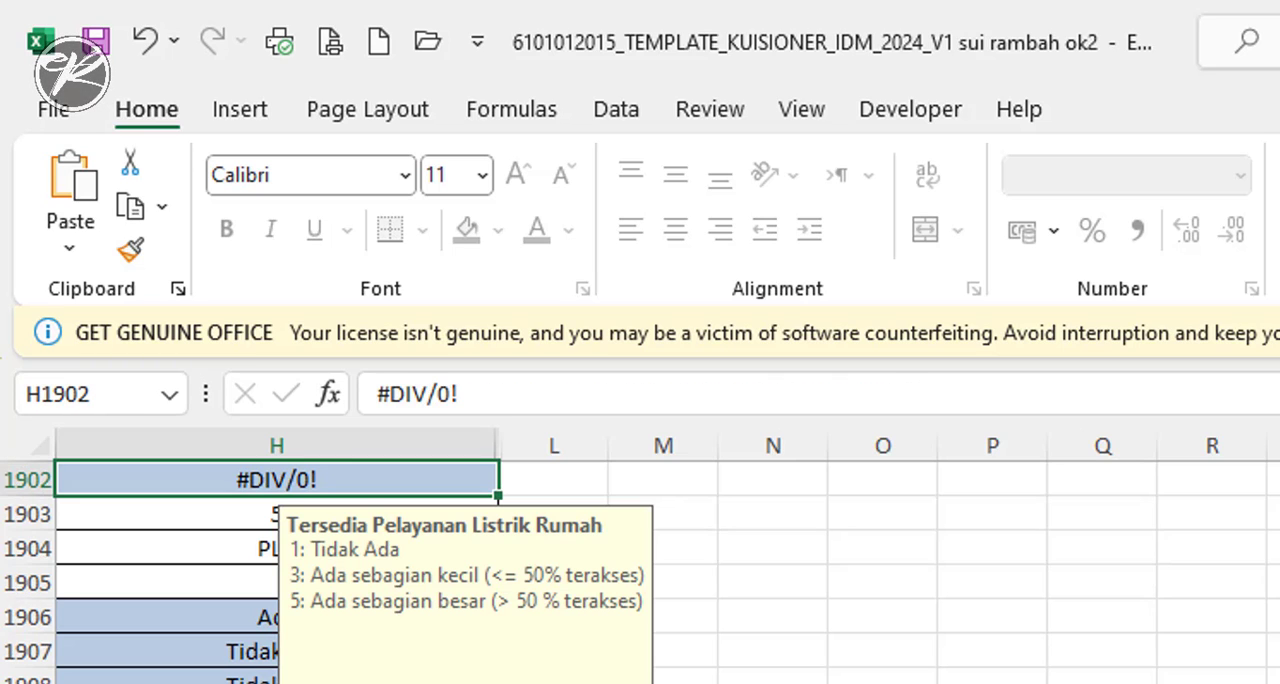
scroll(668, 572, "left", 6)
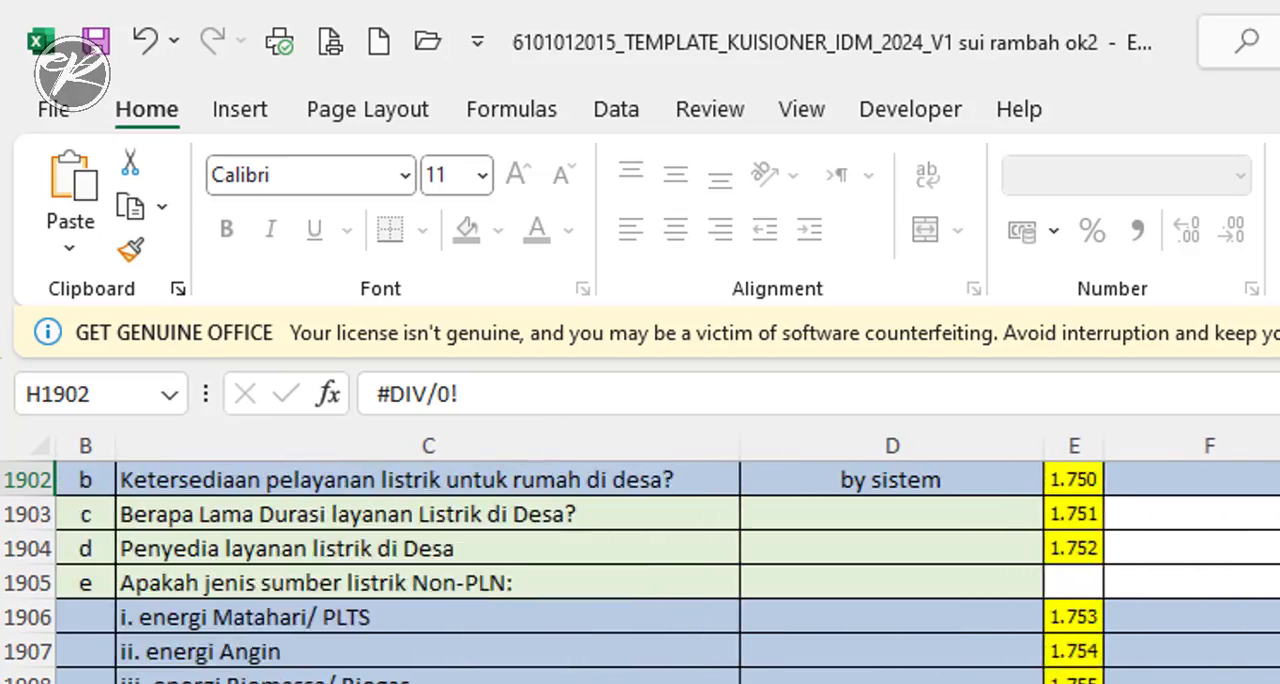
scroll(668, 572, "up", 2)
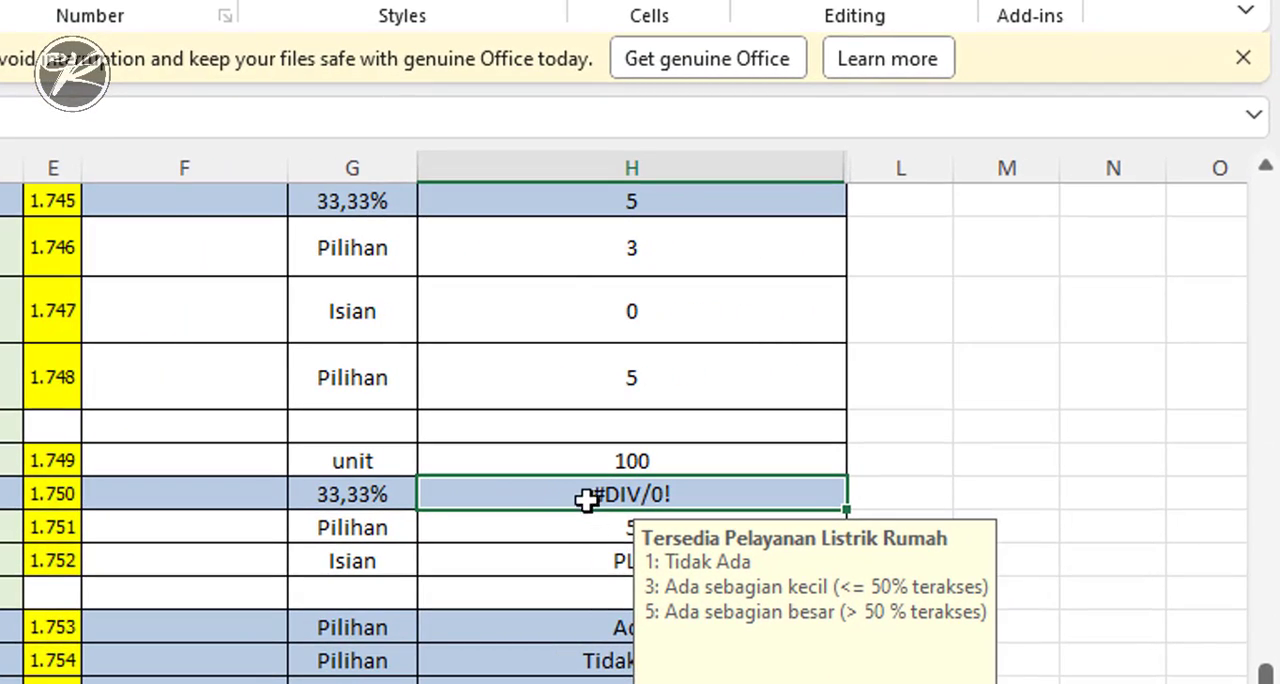
- Try to edit the #DIV/0! cell H1902 on the protected INPUTAN DESA sheet
left_click(364, 494)
left_click(558, 489)
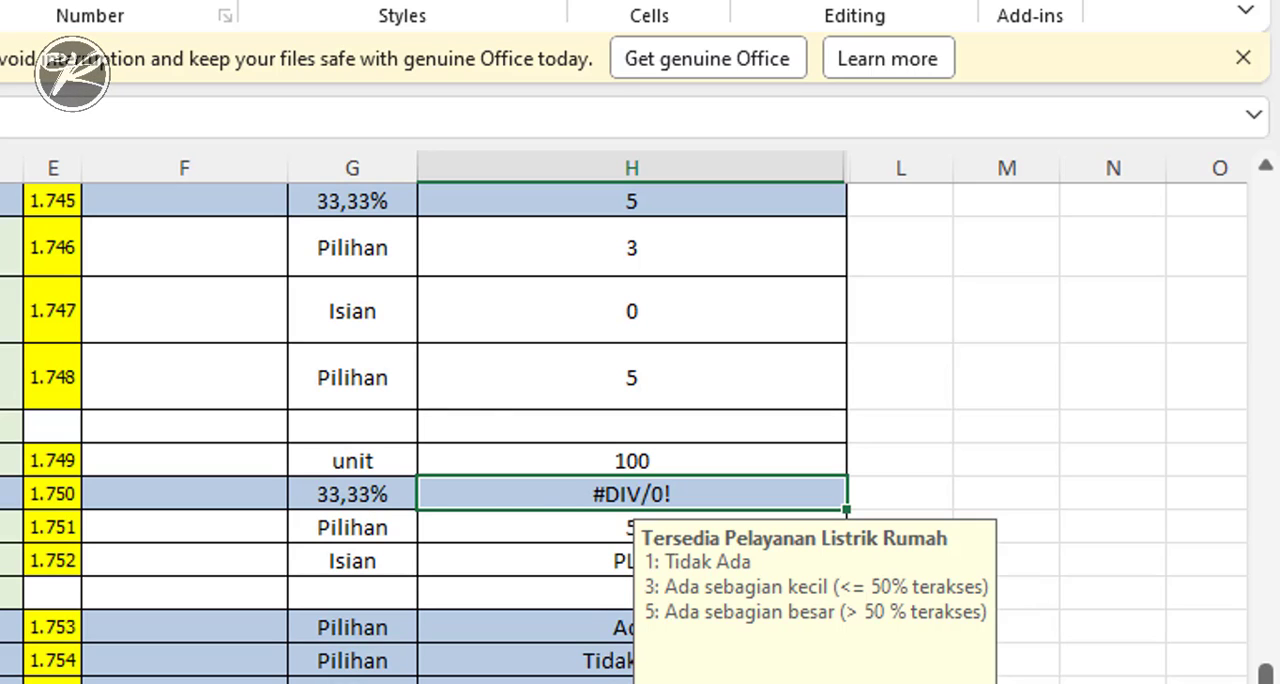
double_click(537, 496)
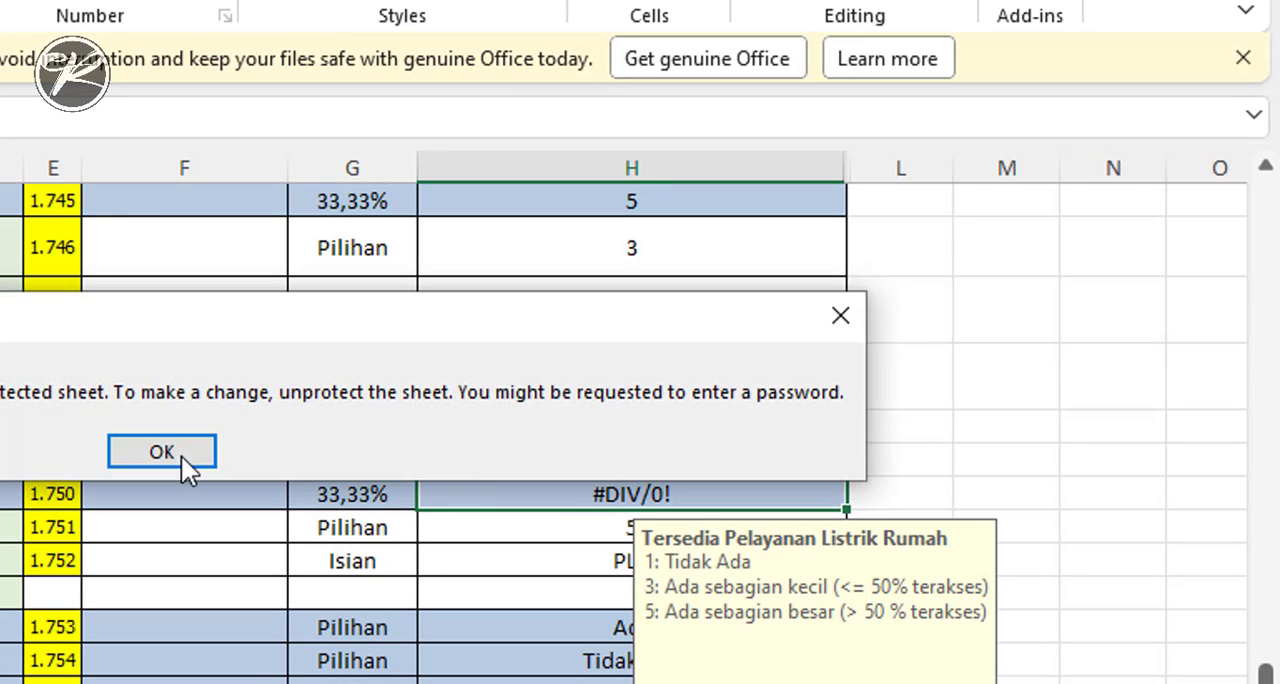
left_click(165, 450)
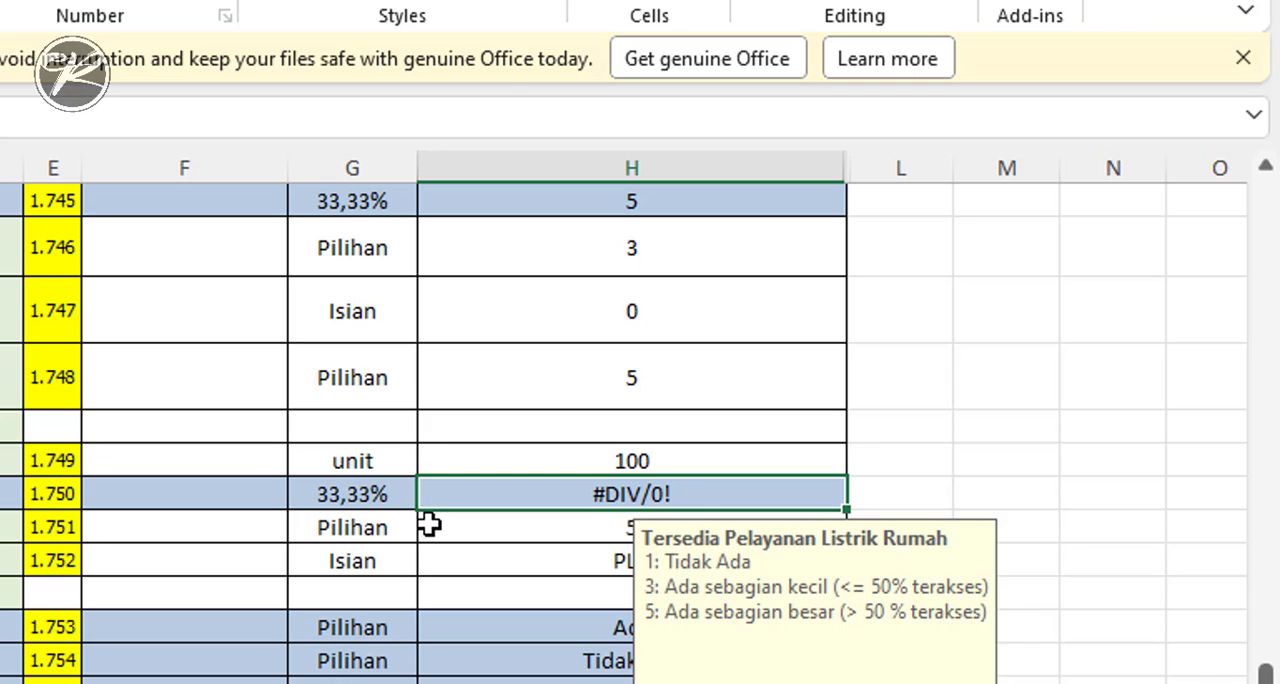
scroll(429, 527, "down", 2)
scroll(423, 531, "up", 2)
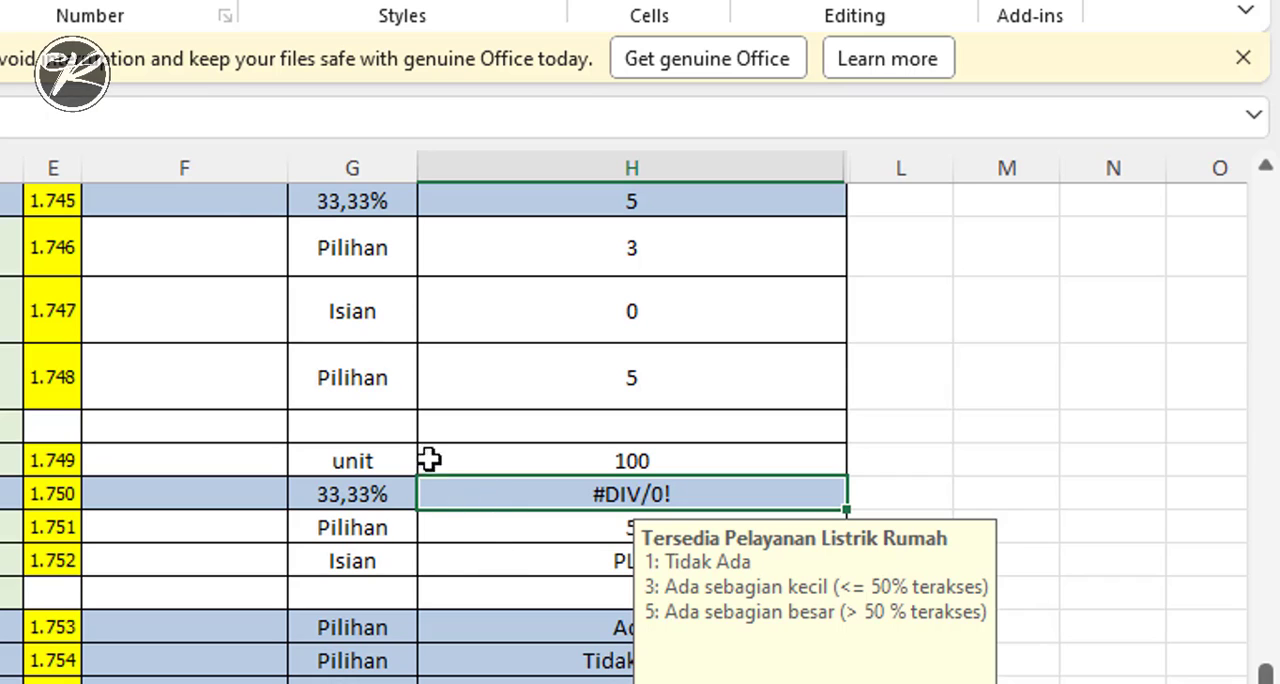
double_click(500, 490)
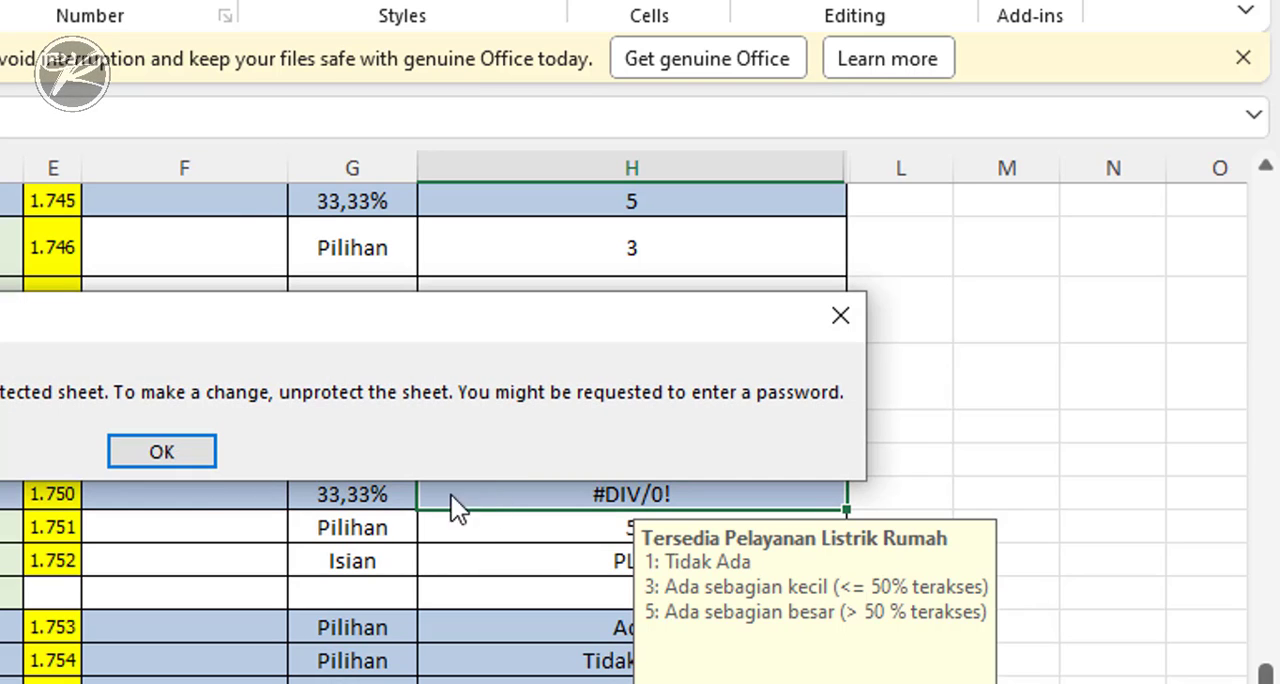
left_click(189, 462)
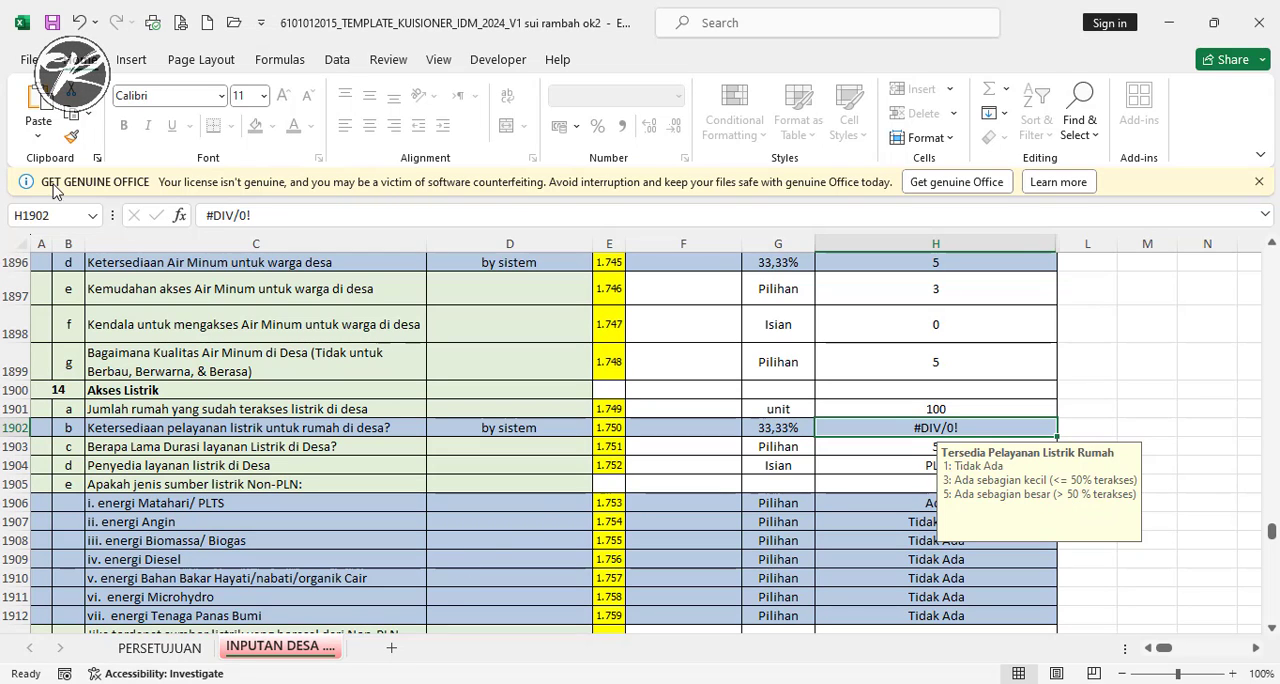
- Copy the entire INPUTAN DESA sheet and paste it into a new blank worksheet
left_click(17, 243)
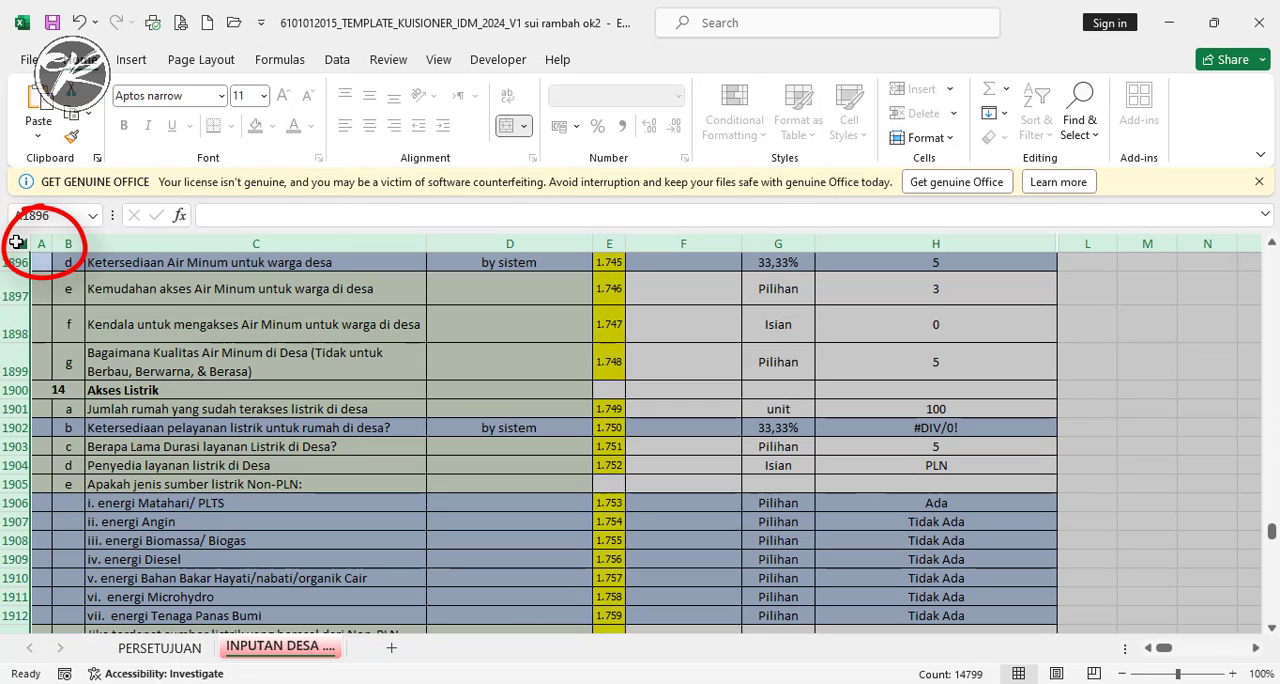
key("ctrl+c")
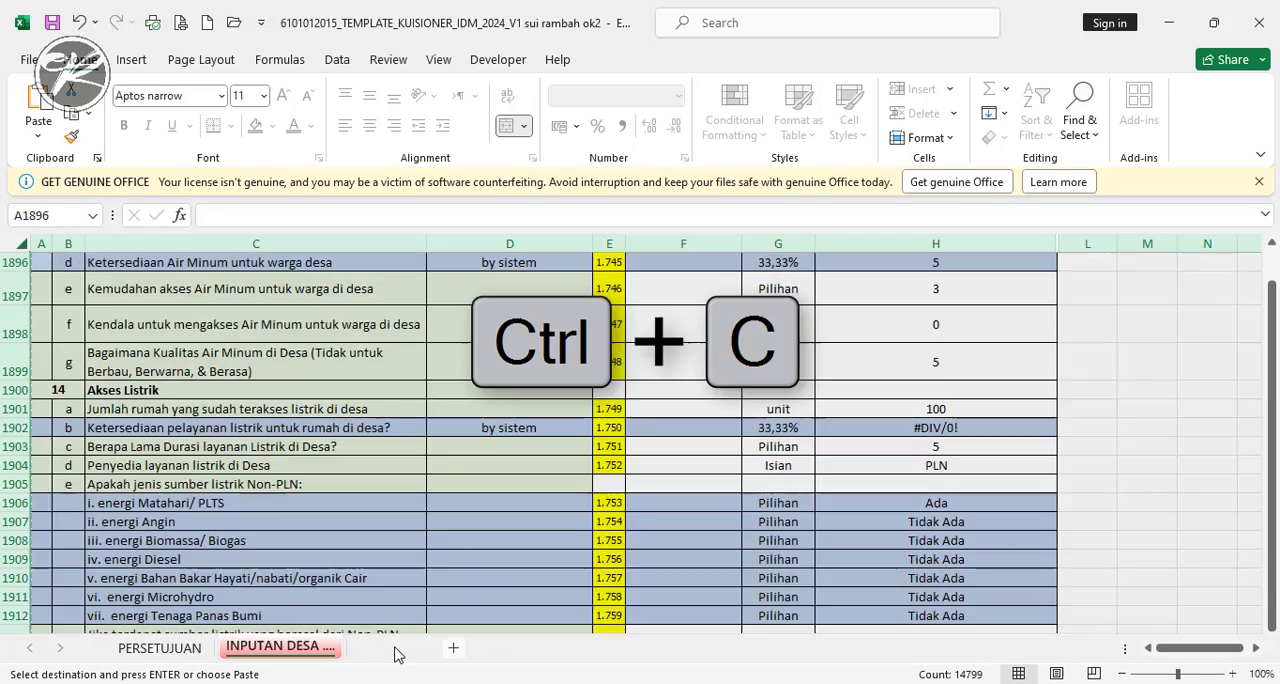
left_click(391, 648)
left_click(16, 242)
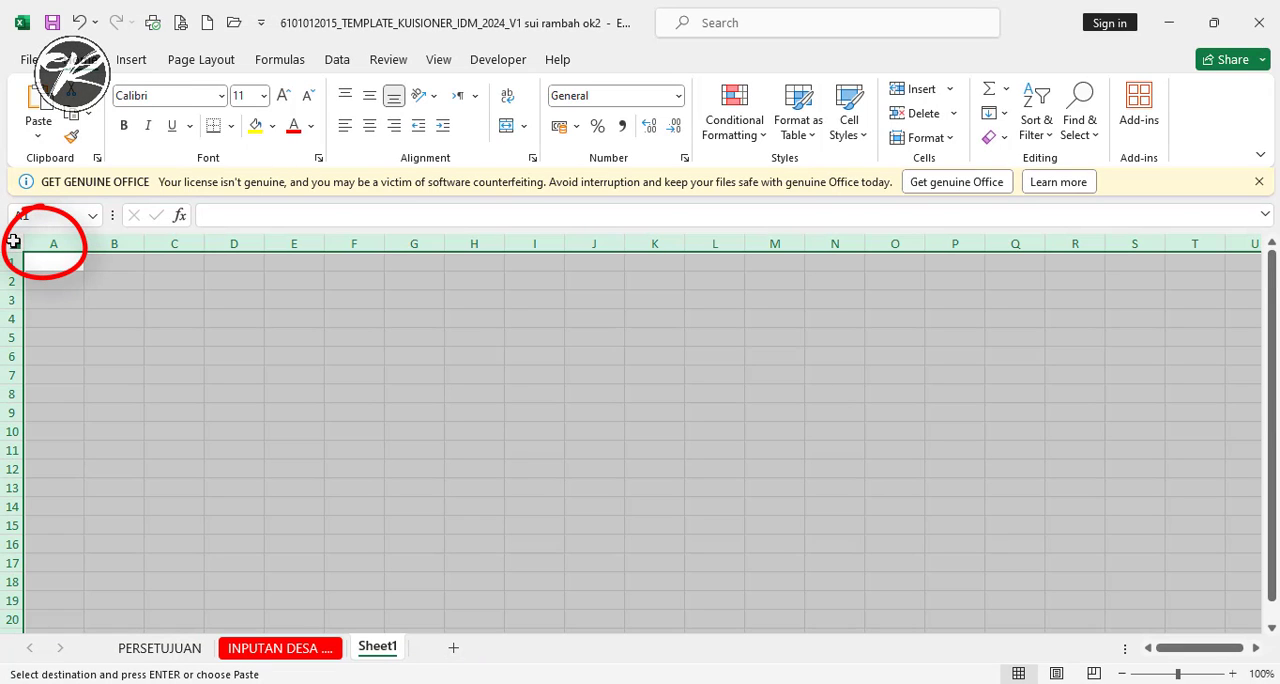
key("ctrl+v")
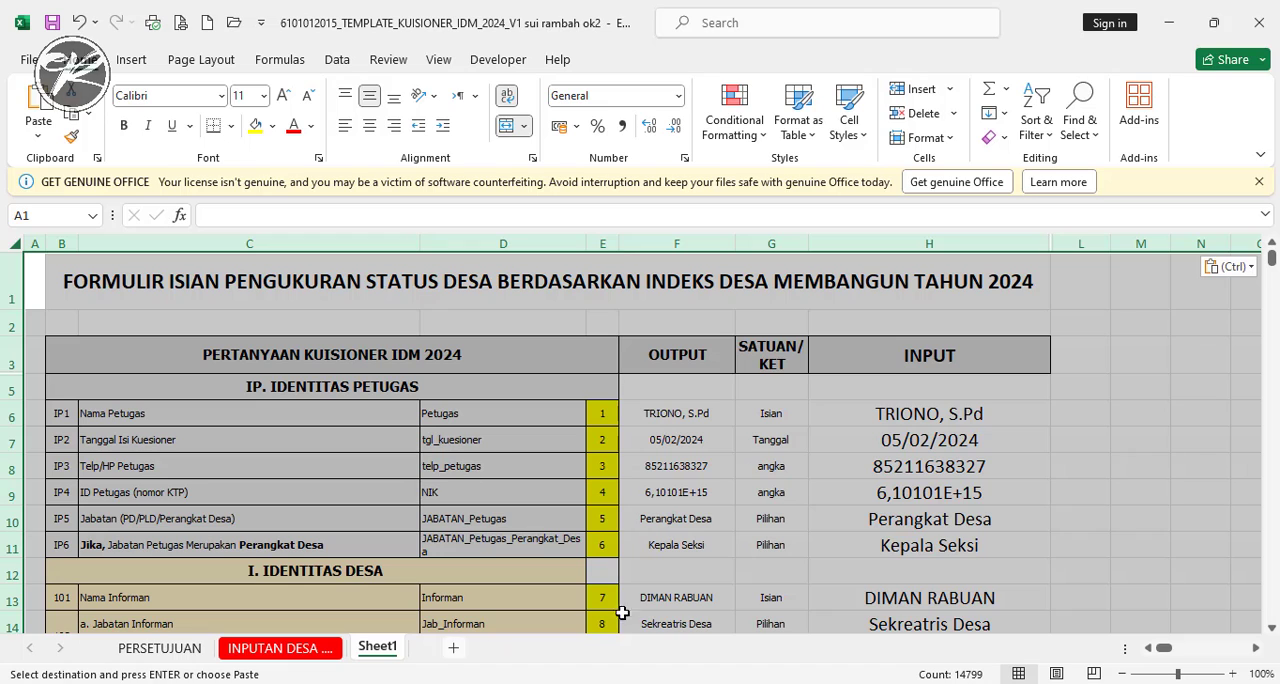
- Compare the pasted copy in Sheet1 with the original INPUTAN DESA sheet
left_click(283, 650)
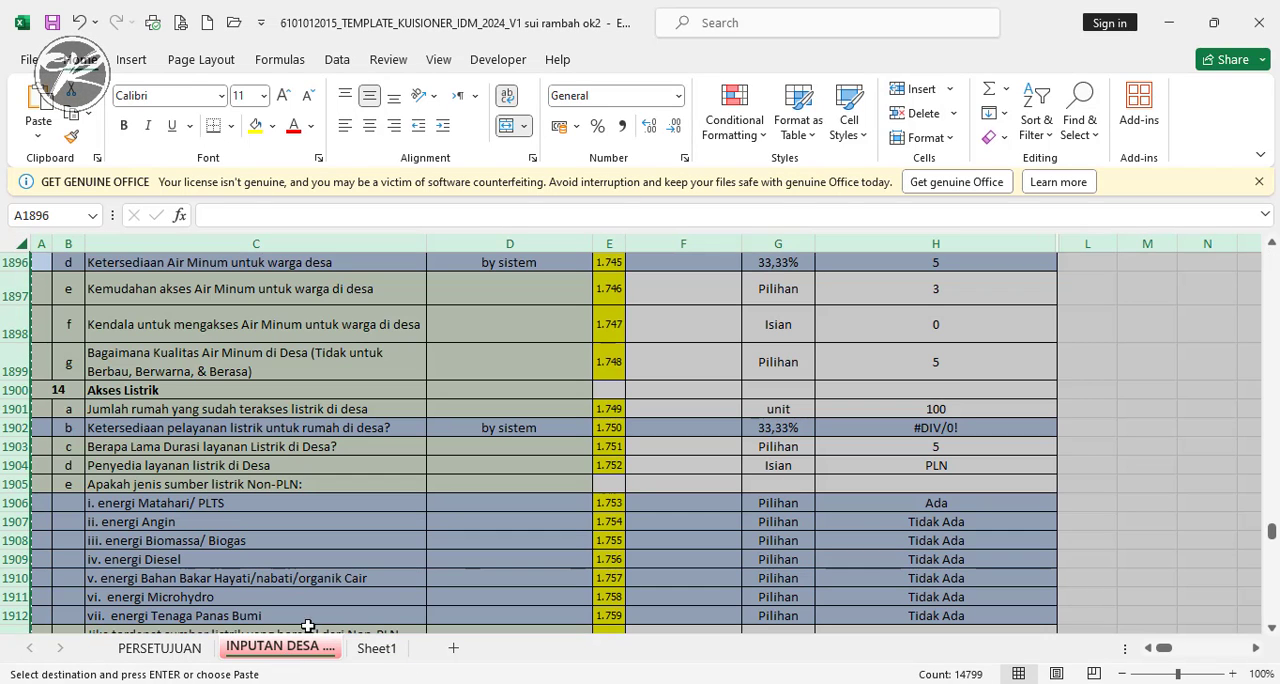
left_click(372, 649)
left_click(920, 497)
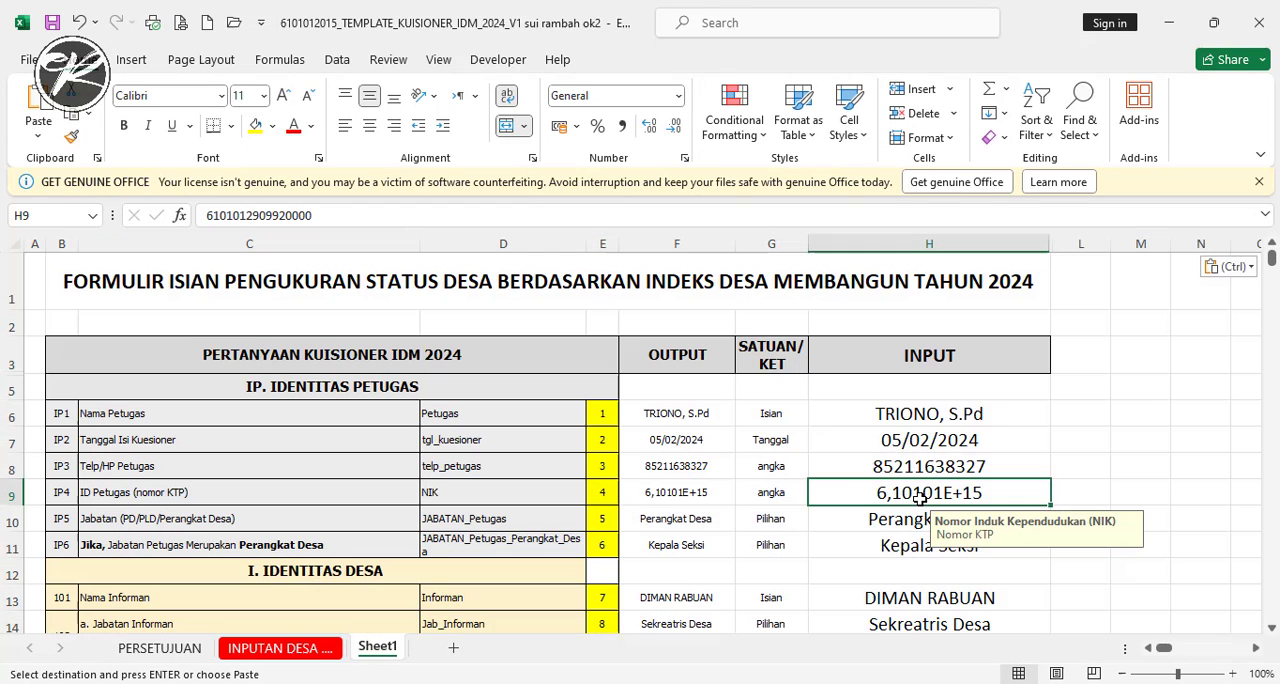
- Copy the reference H1902 from the error cell on INPUTAN DESA and go to that same cell in Sheet1
left_click(298, 649)
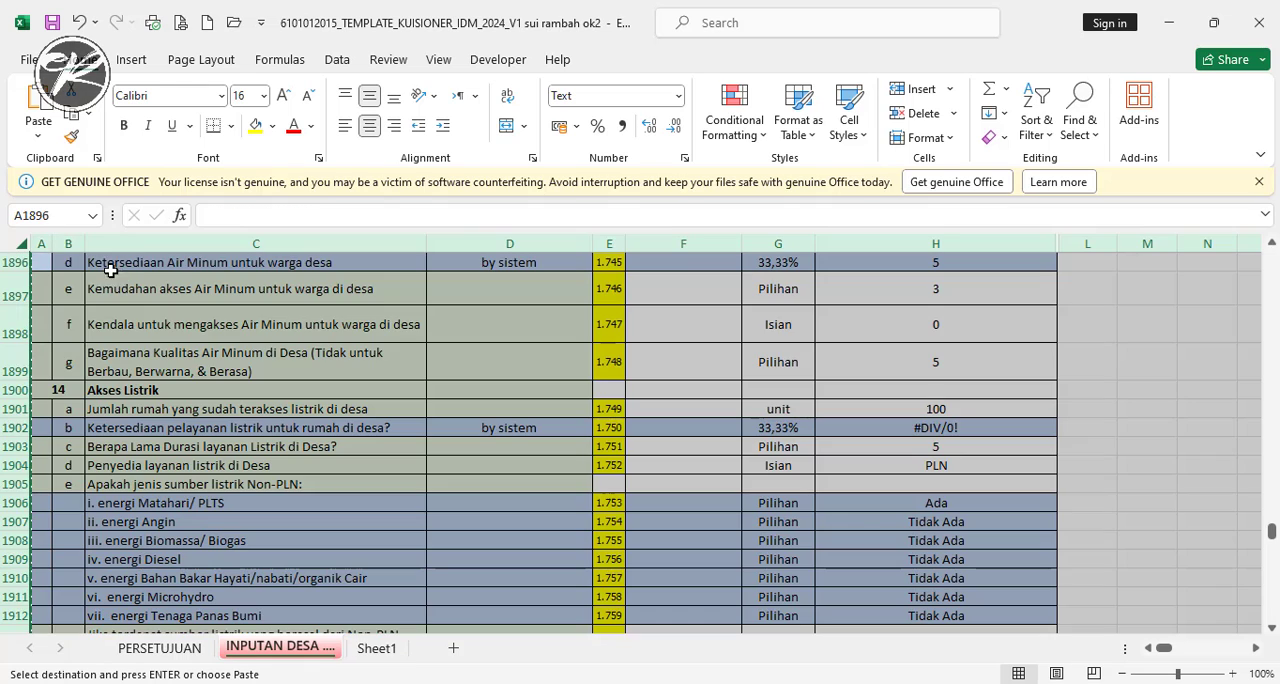
left_click(929, 432)
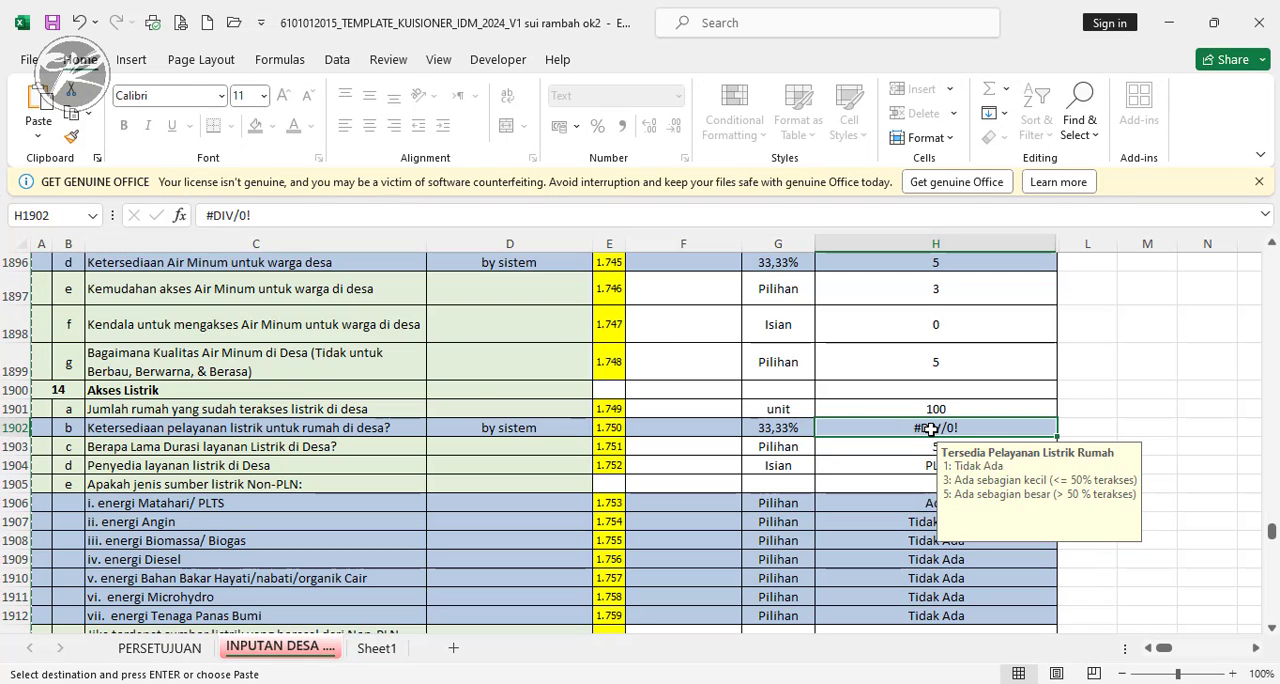
left_click(55, 217)
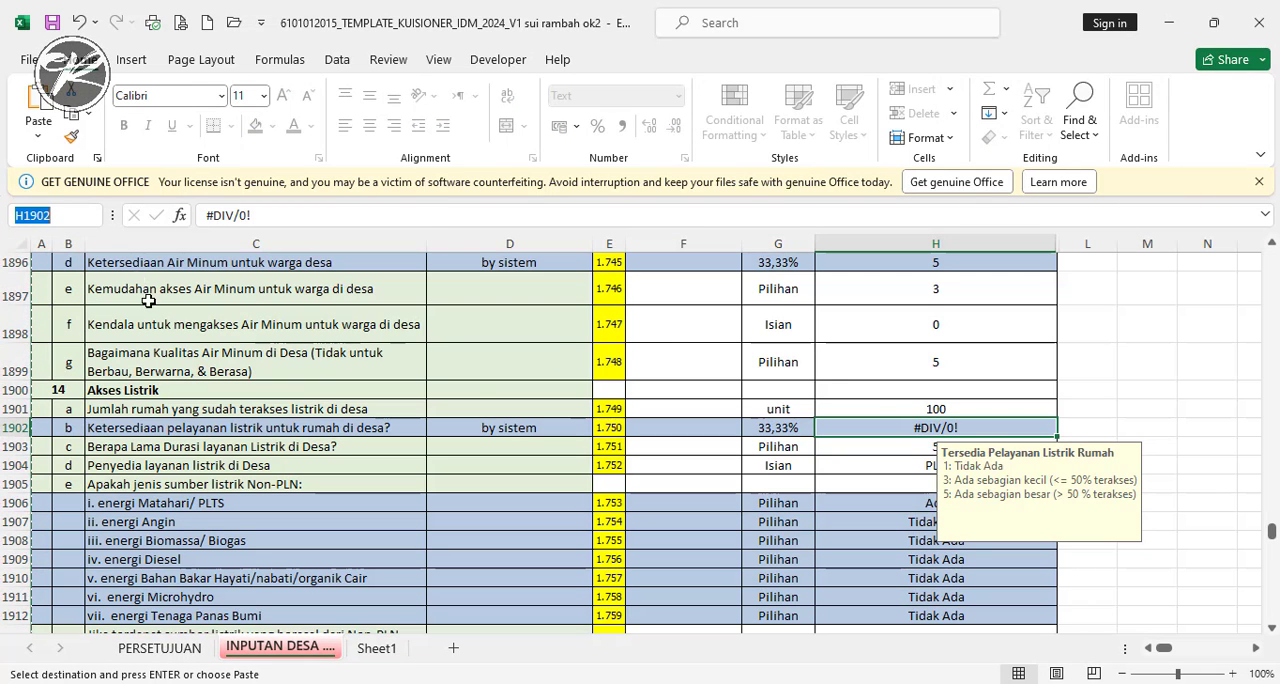
left_click(367, 655)
left_click(38, 216)
key("ctrl+v")
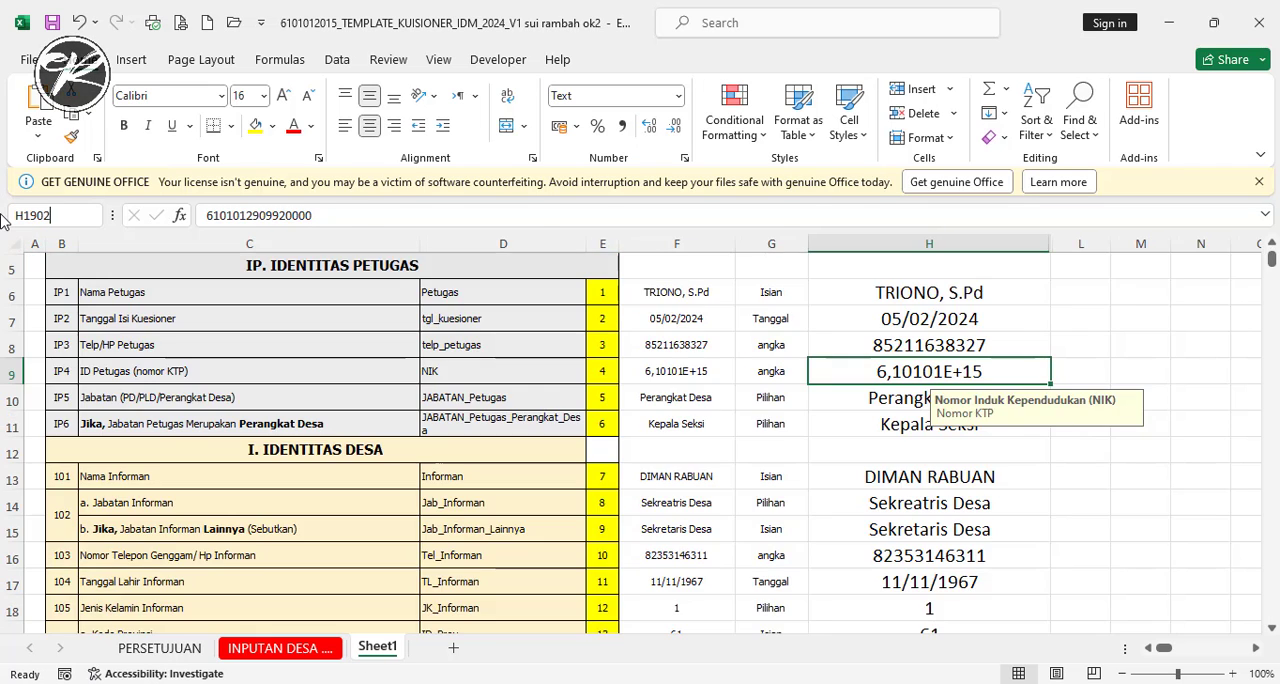
key("Return")
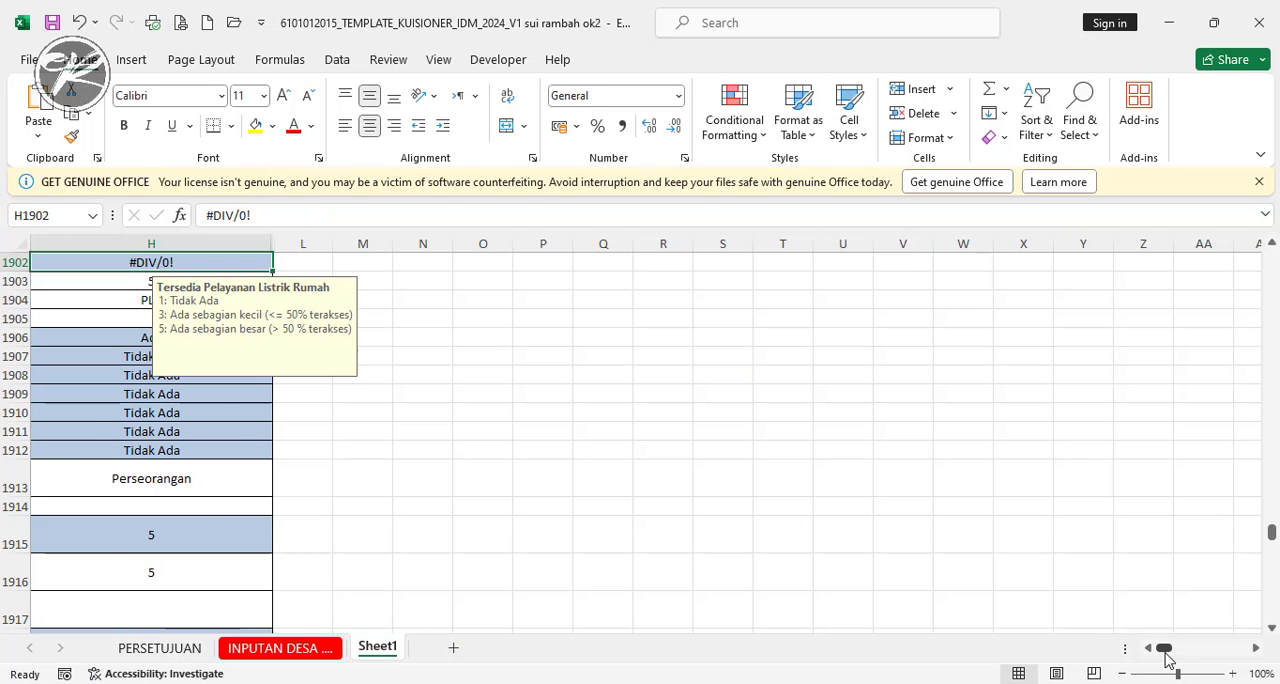
left_click_drag(1166, 651, 1159, 651)
scroll(1068, 464, "up", 1)
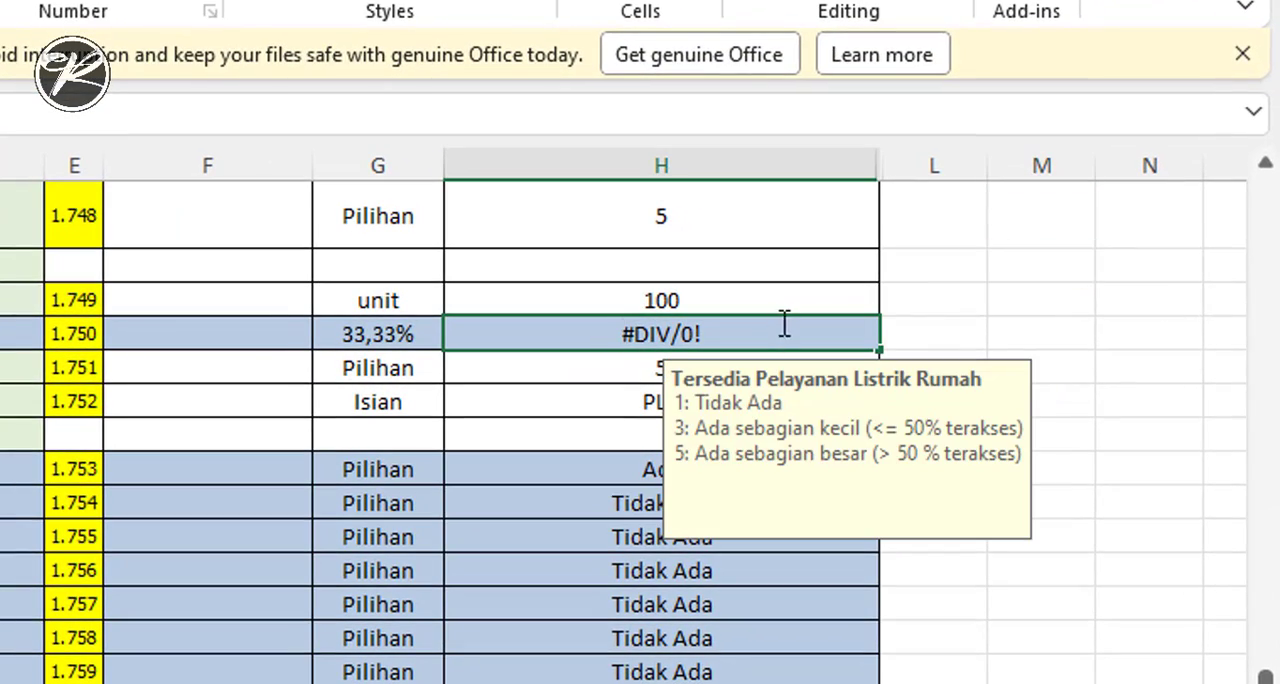
- Replace the #DIV/0! error in cell H1902 of Sheet1 with the value 3
left_click(1020, 330)
left_click(686, 337)
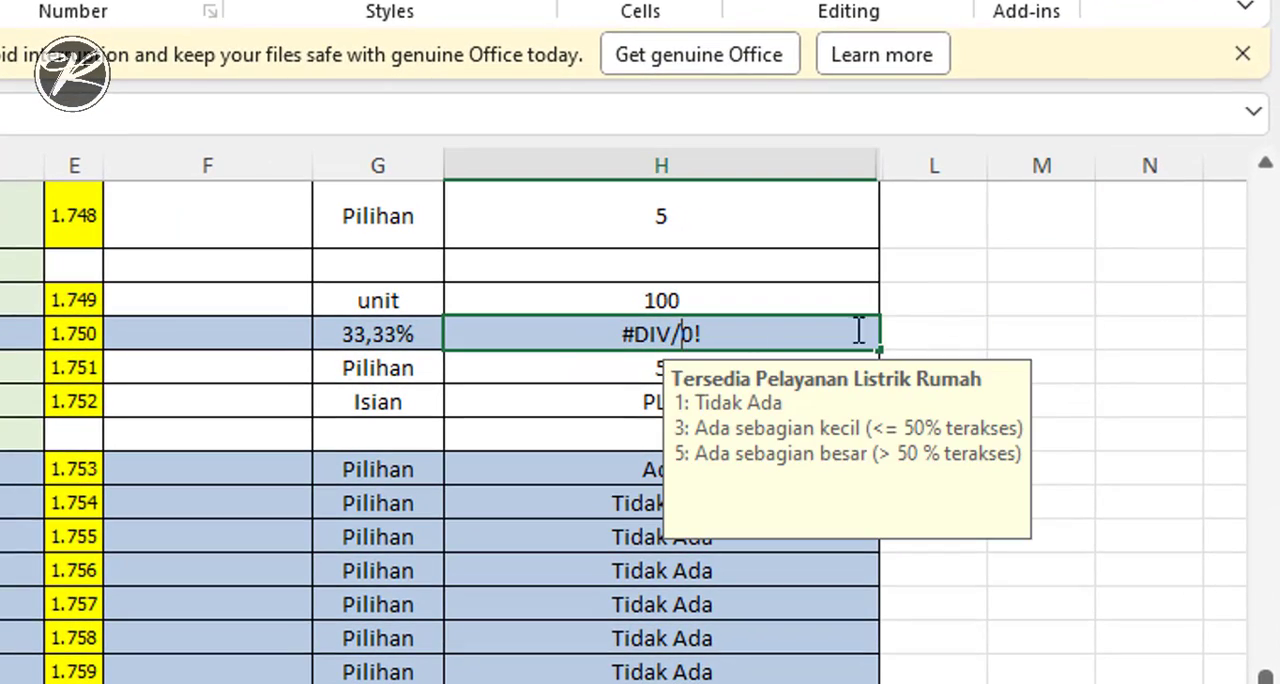
left_click(1032, 334)
left_click(568, 334)
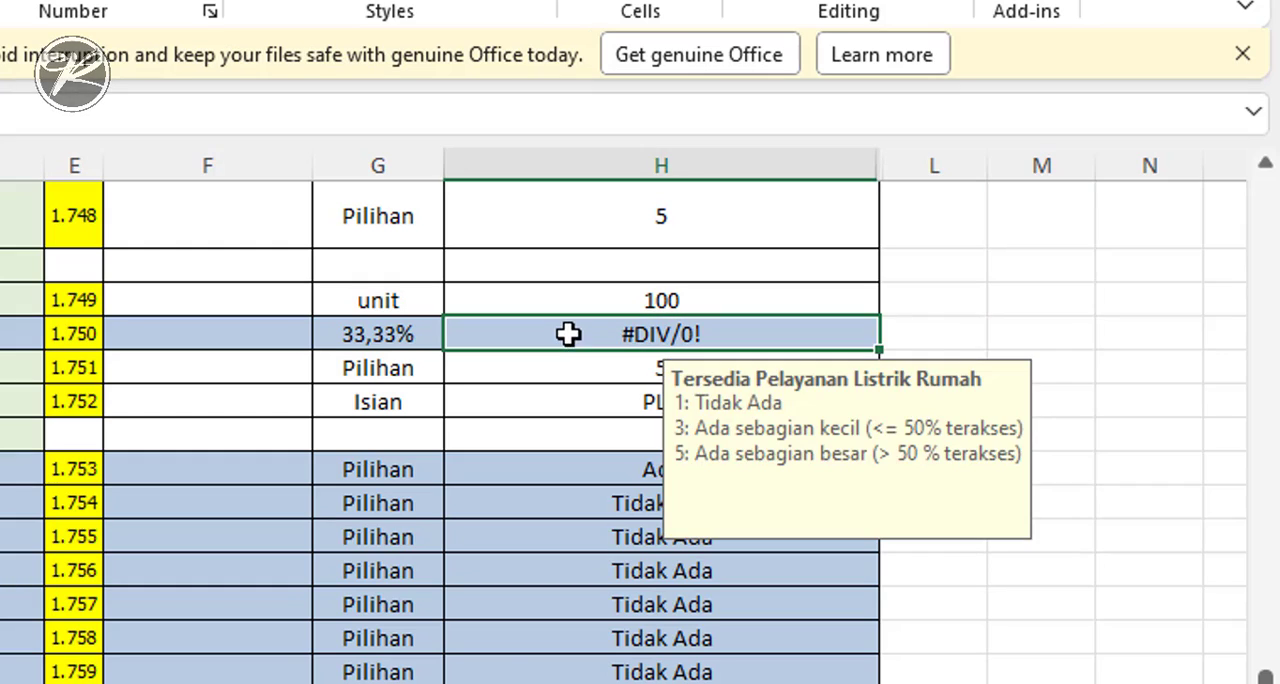
left_click(1063, 325)
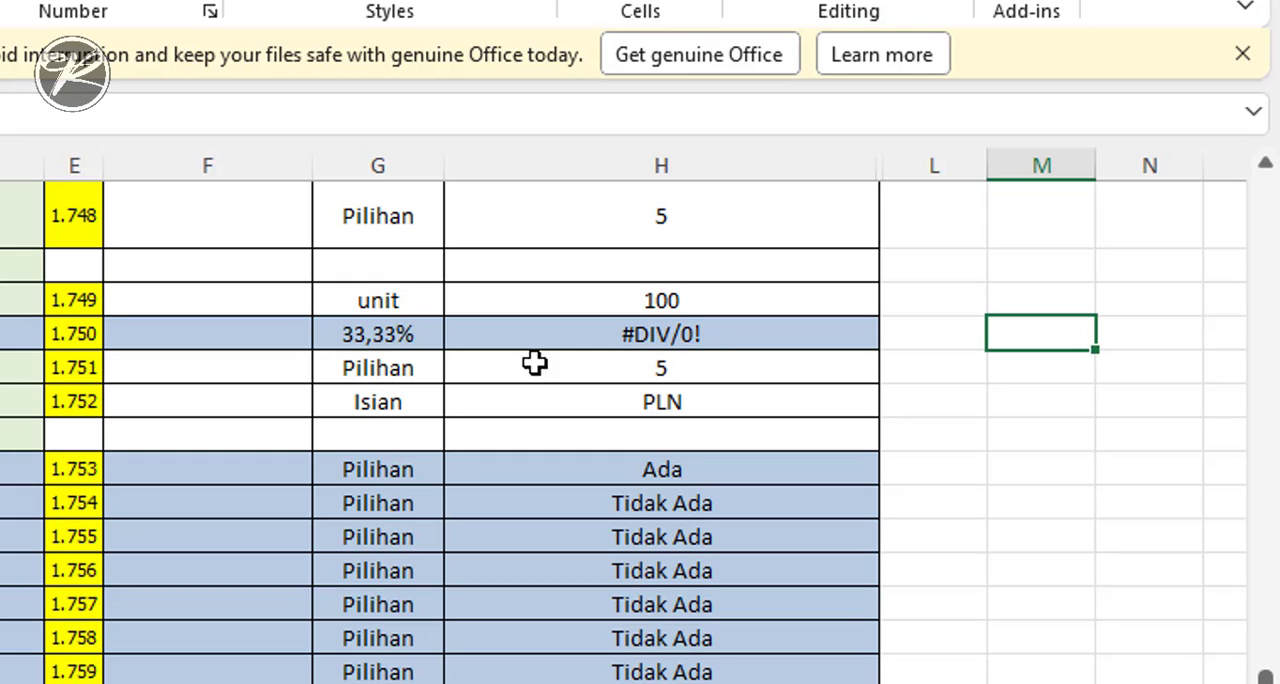
left_click(693, 334)
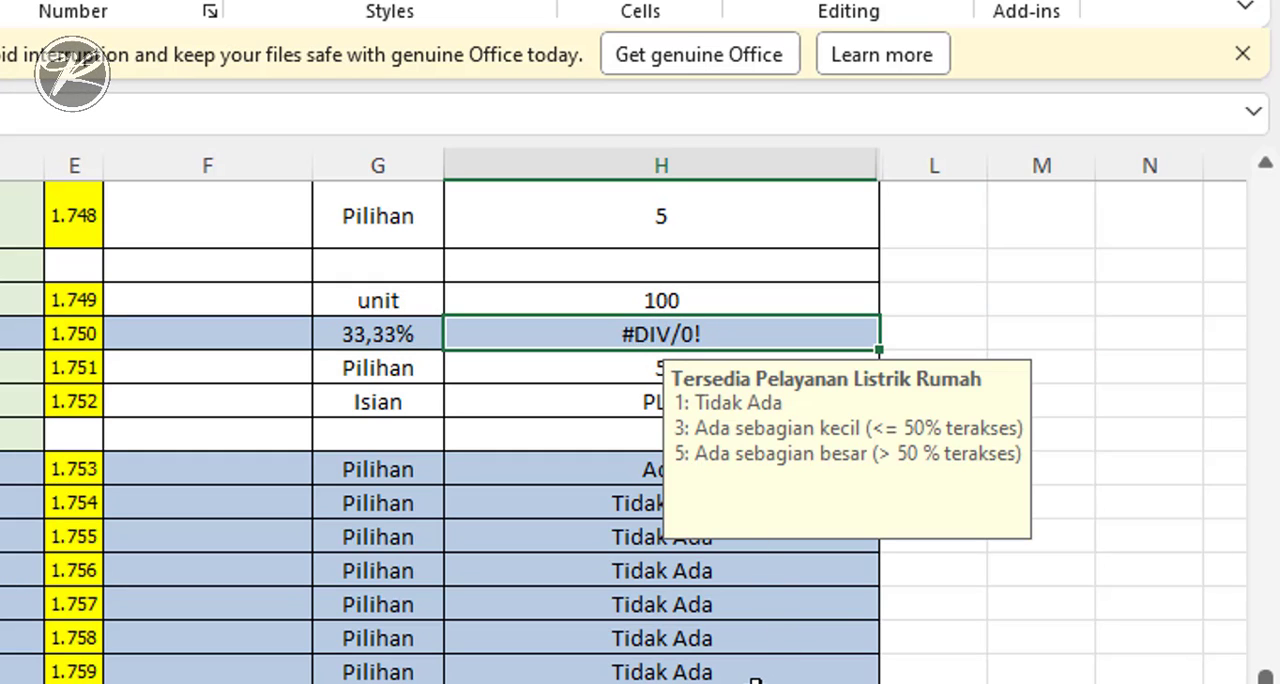
type("3")
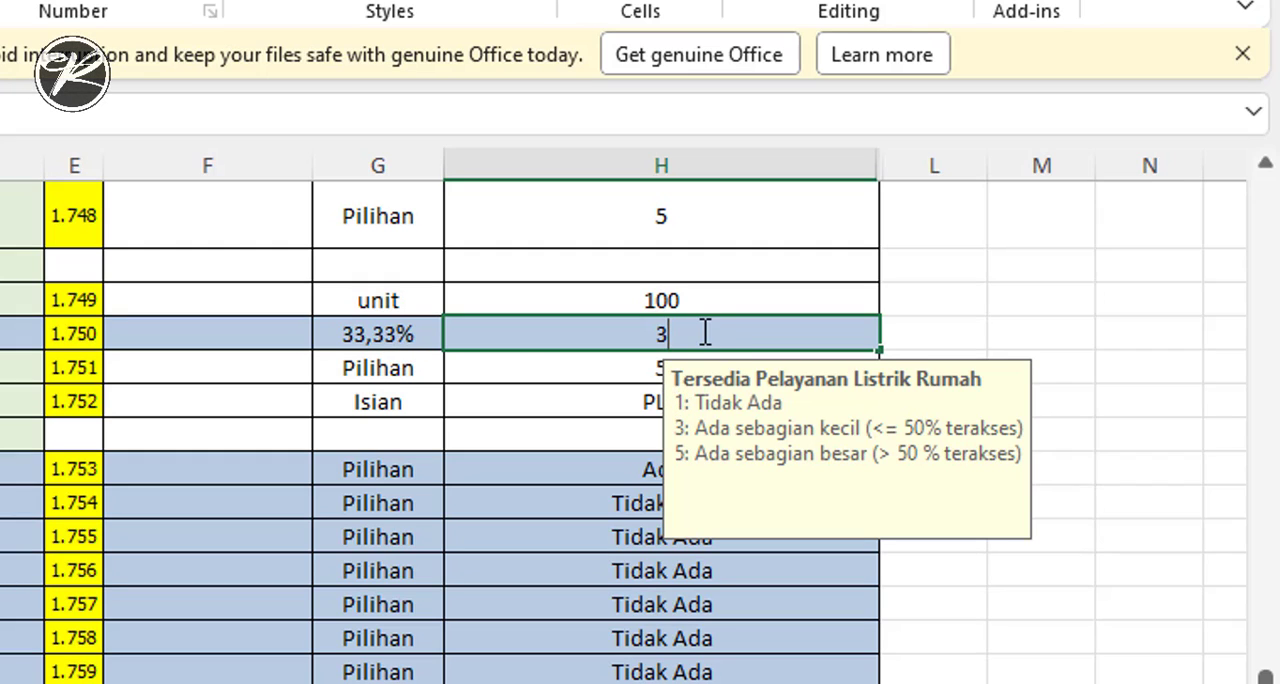
key("Return")
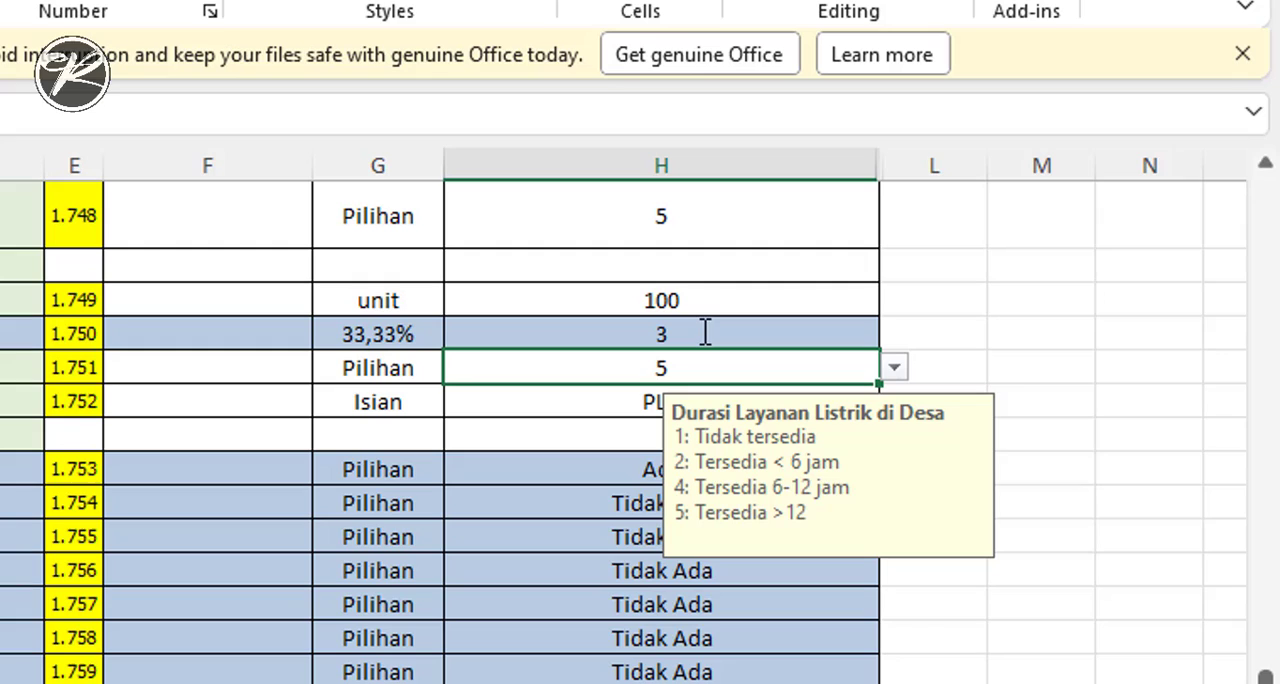
- Check the percentage beside H1902 and set the unit count in row 1.749 directly above it to 250
left_click(358, 338)
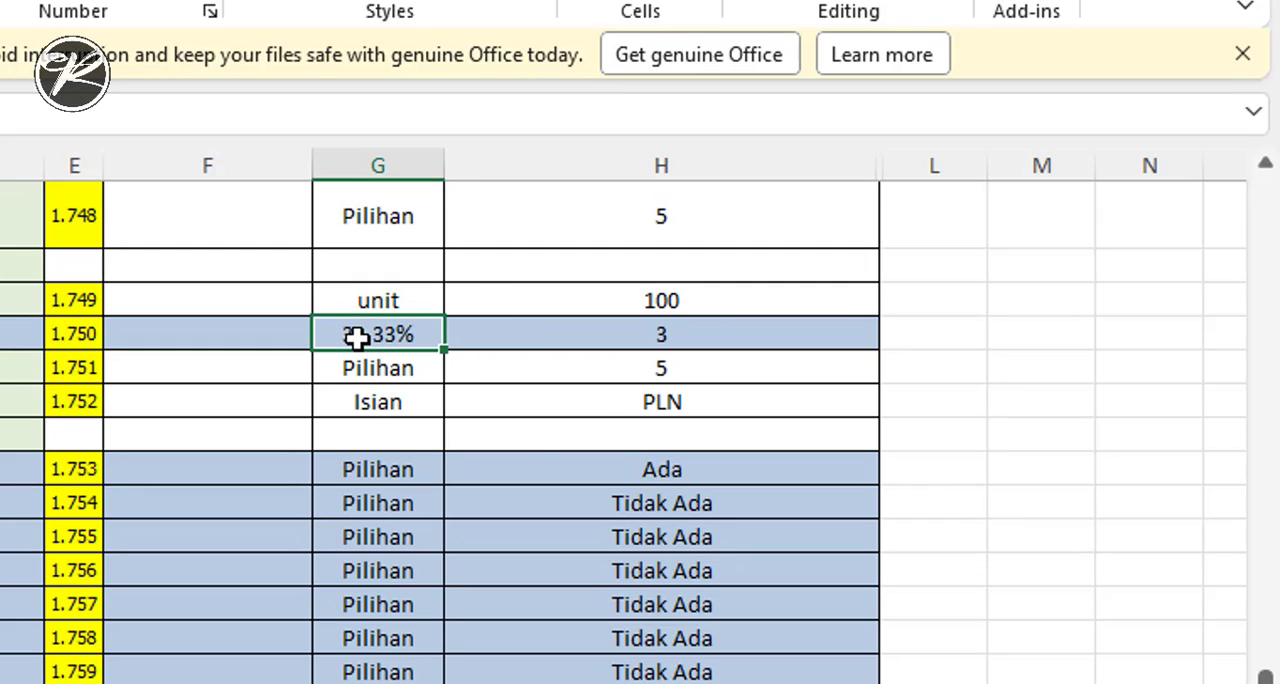
left_click(684, 301)
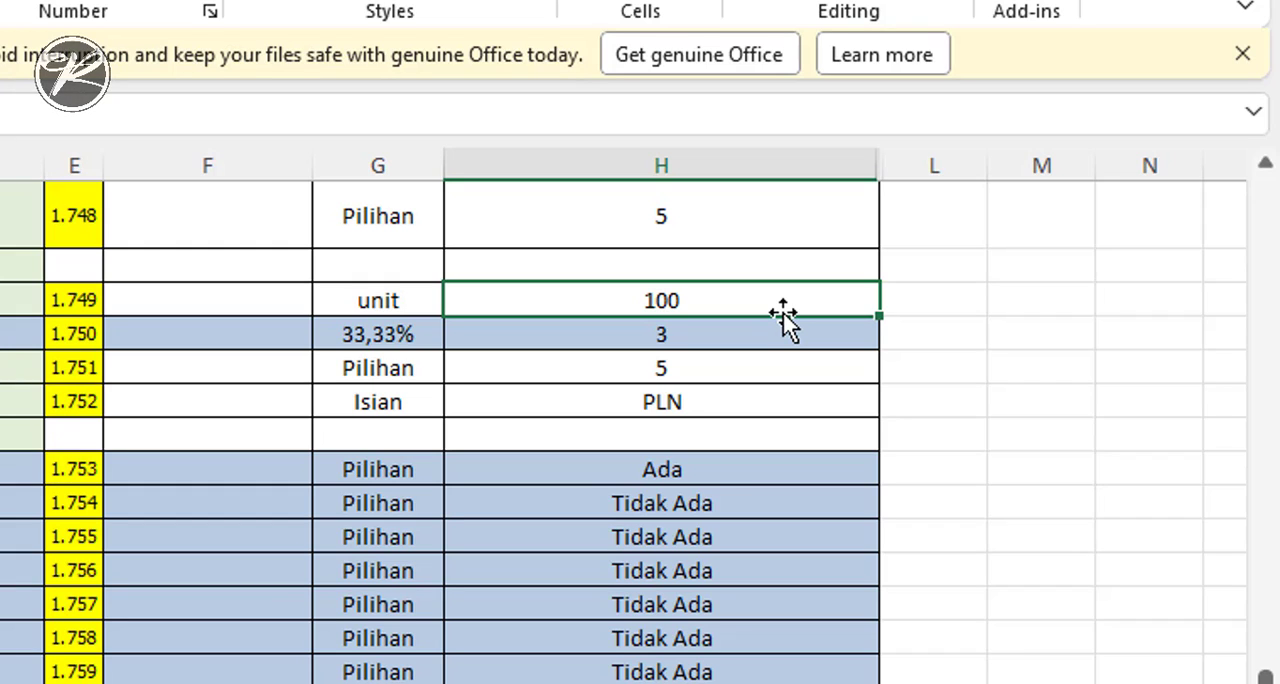
type("250")
key("Return")
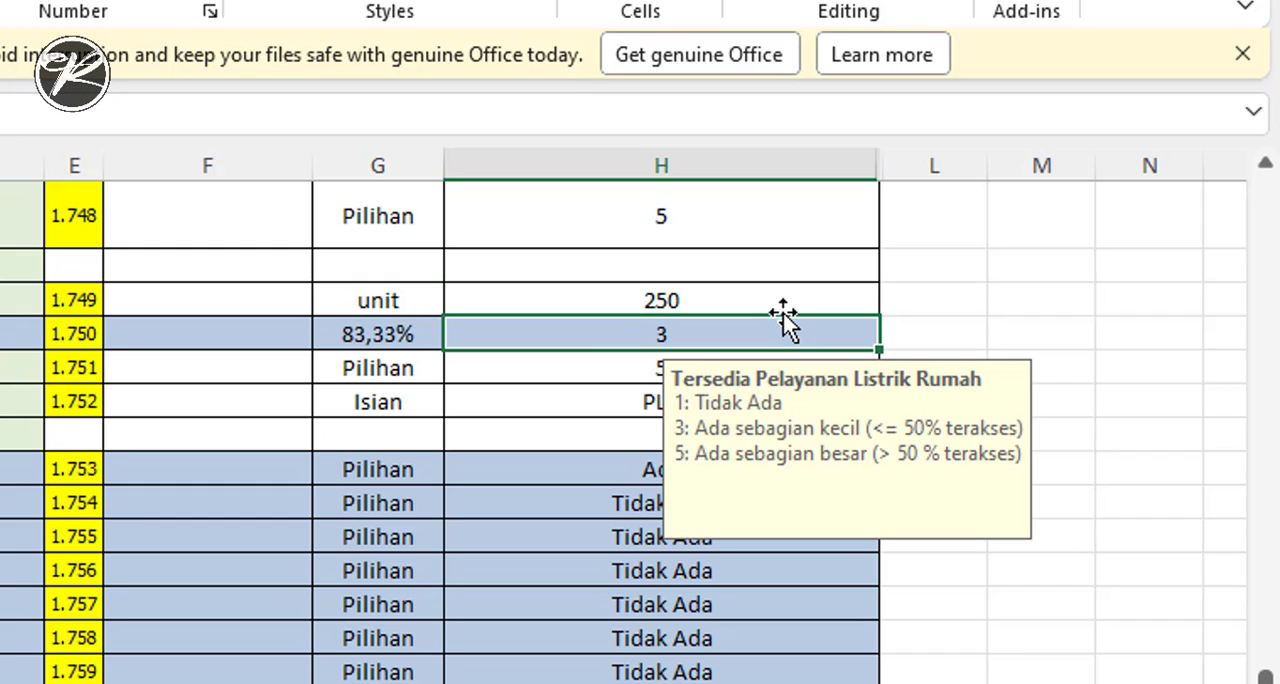
- Set H1902 to 5, the code for most homes having electricity access (> 50 % terakses)
left_click(355, 334)
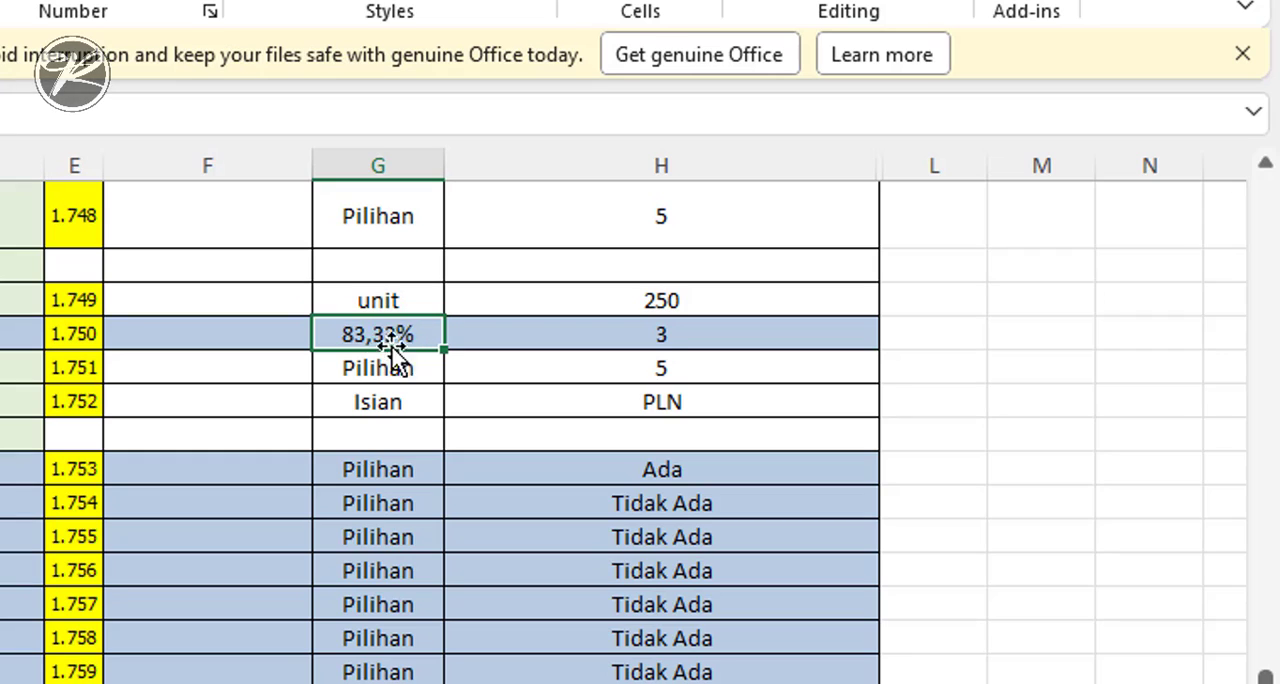
left_click(665, 334)
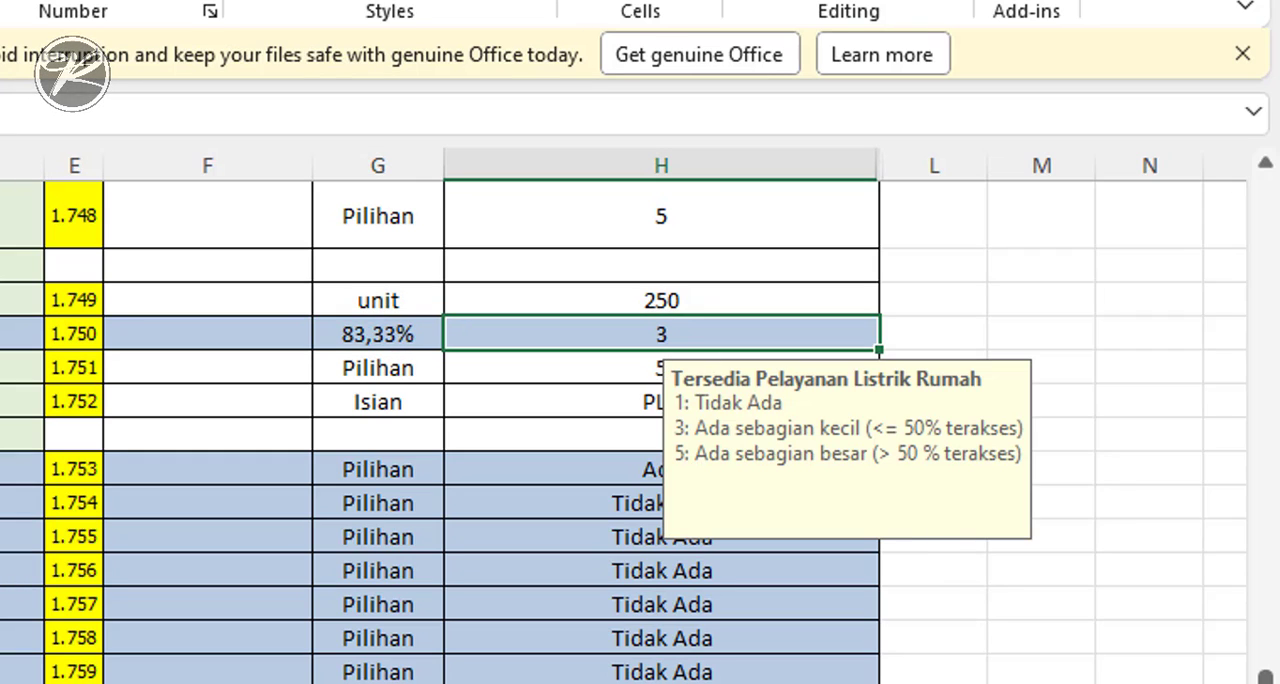
type("5")
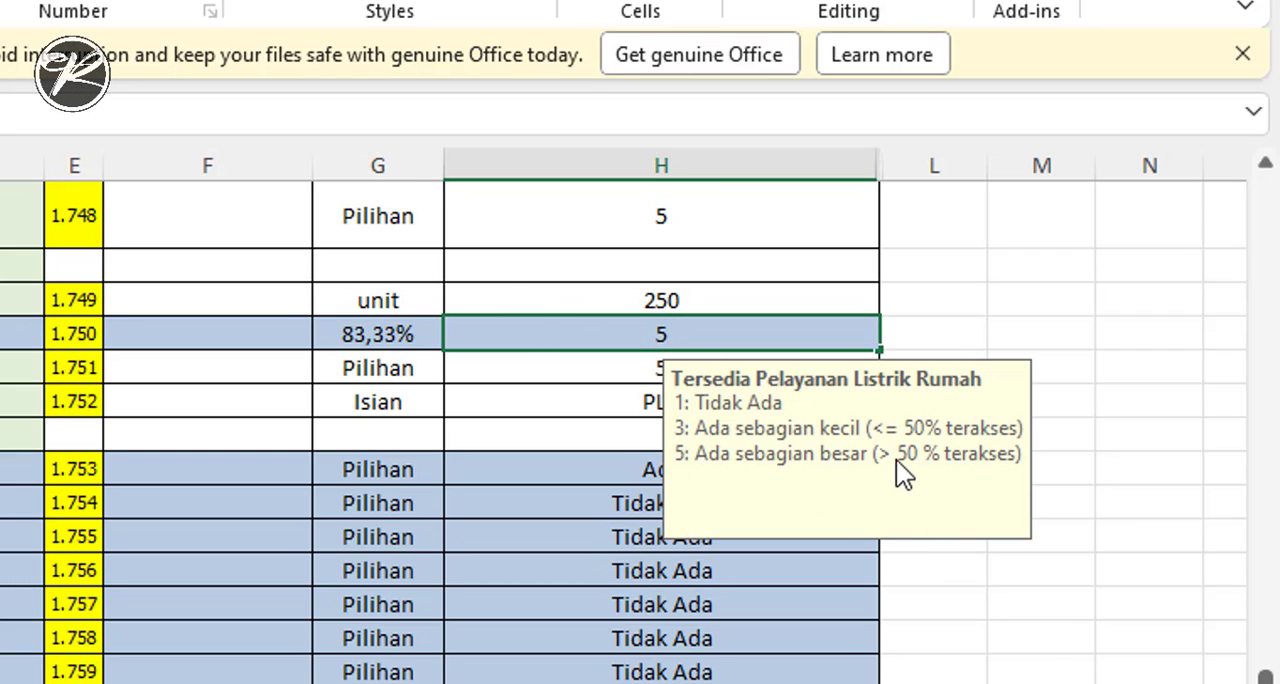
left_click(578, 364)
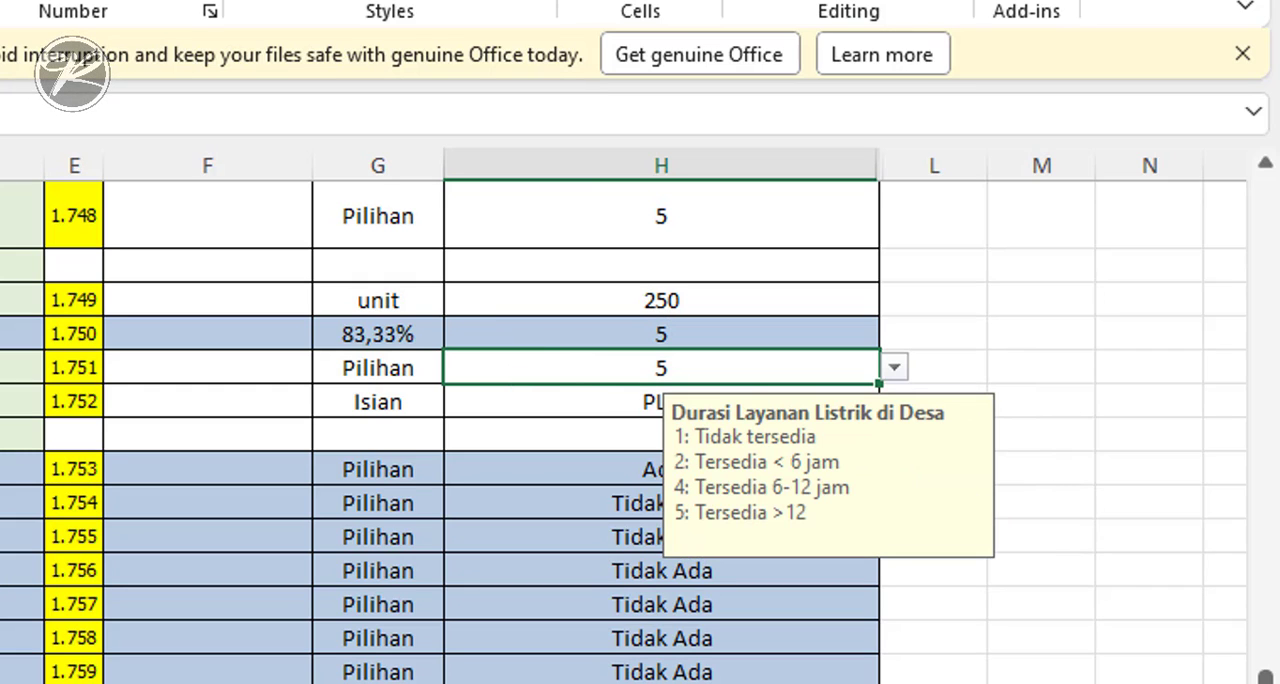
- Examine the score section from the village status rows down to the total for entries that still need checking
scroll(640, 430, "down", 20)
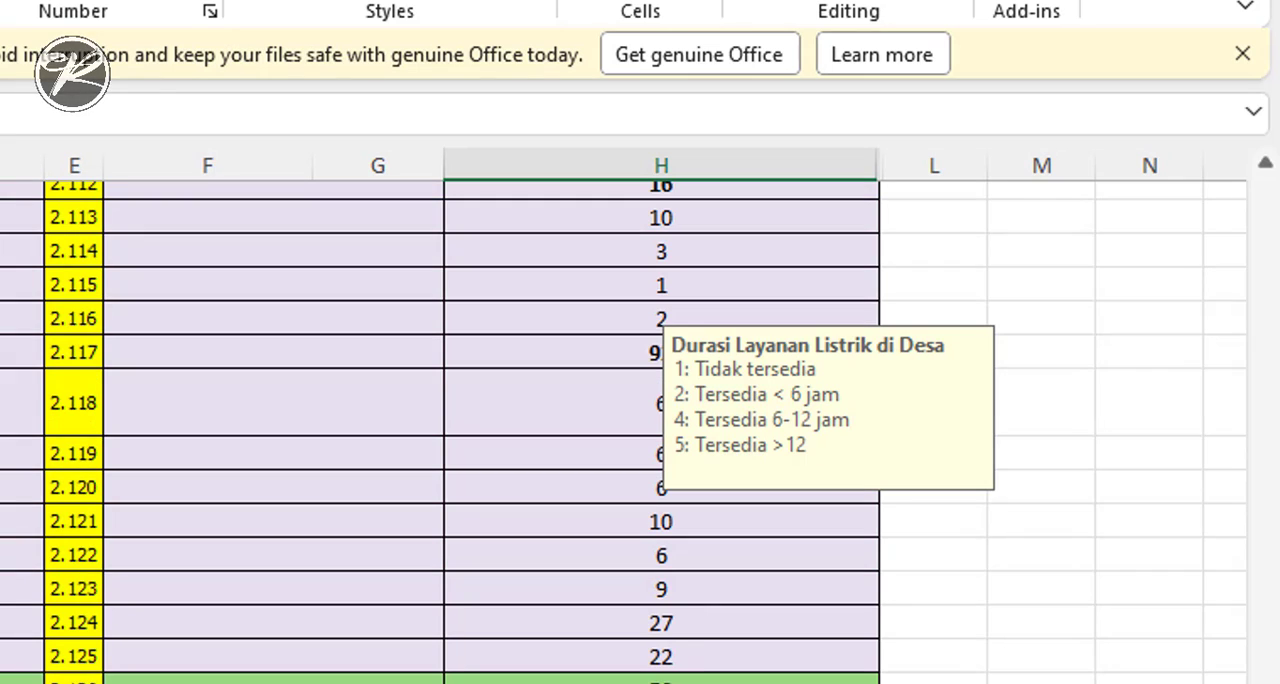
scroll(640, 430, "up", 8)
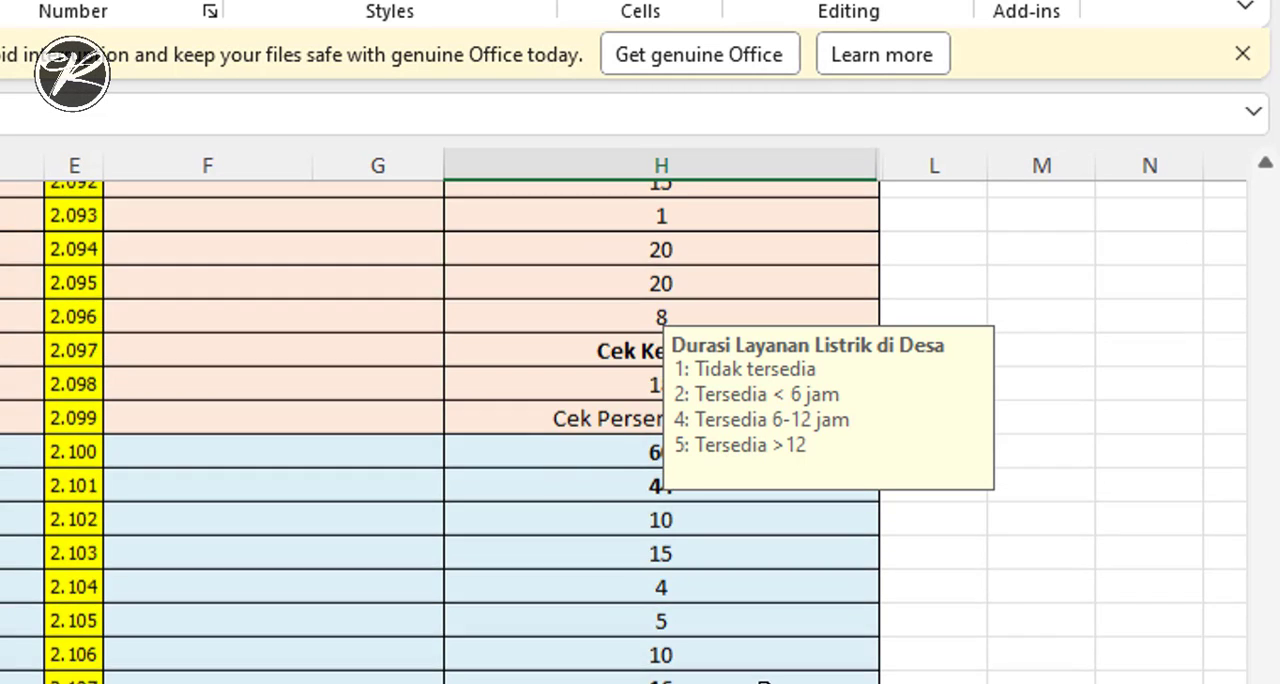
scroll(820, 670, "up", 4)
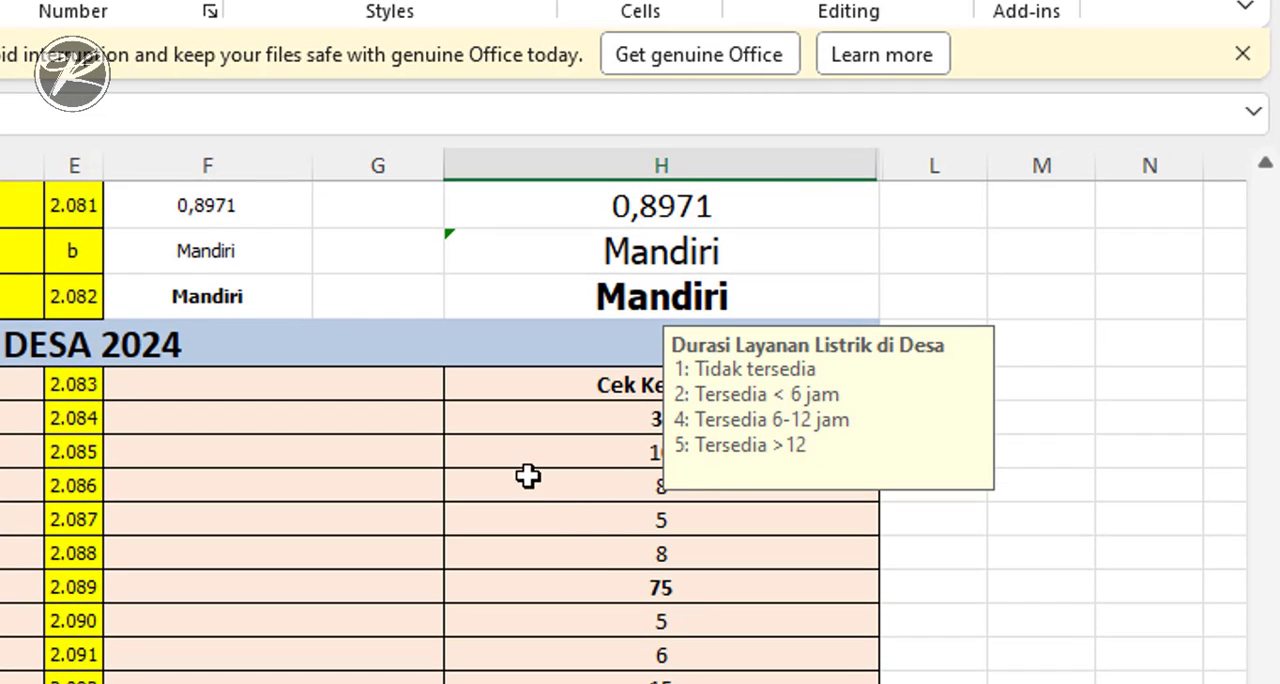
scroll(629, 595, "down", 1)
scroll(629, 595, "down", 8)
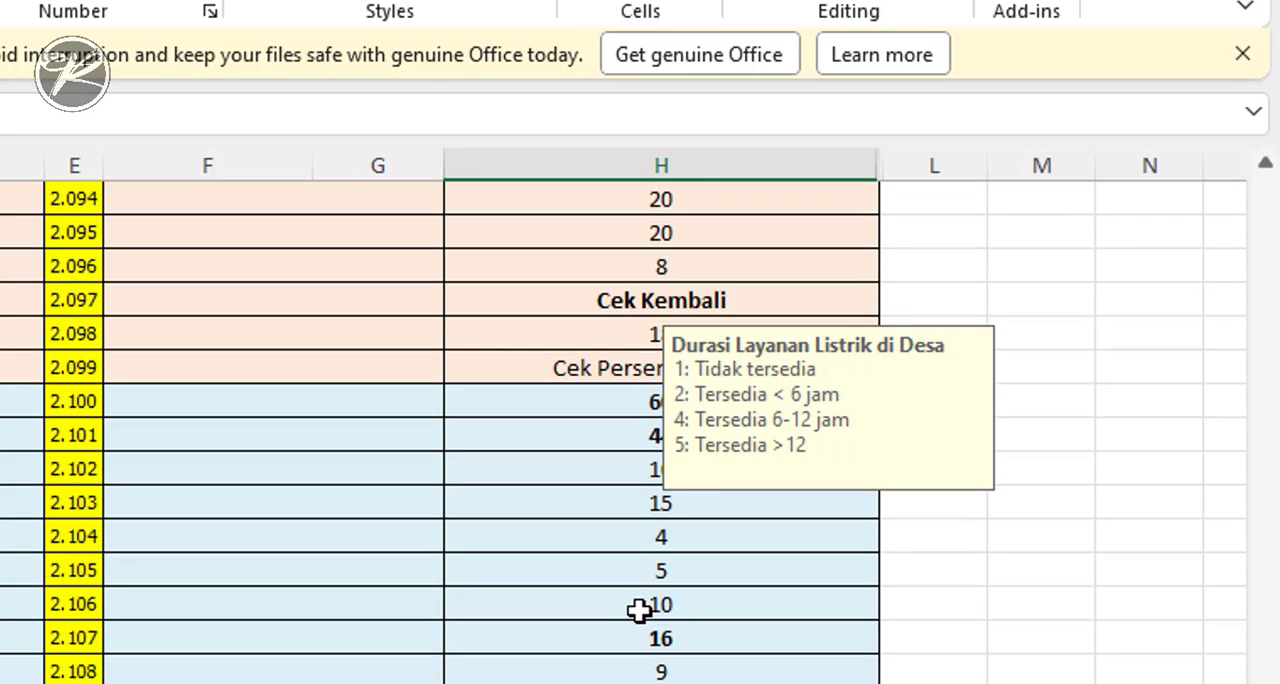
scroll(639, 615, "down", 2)
scroll(694, 666, "down", 3)
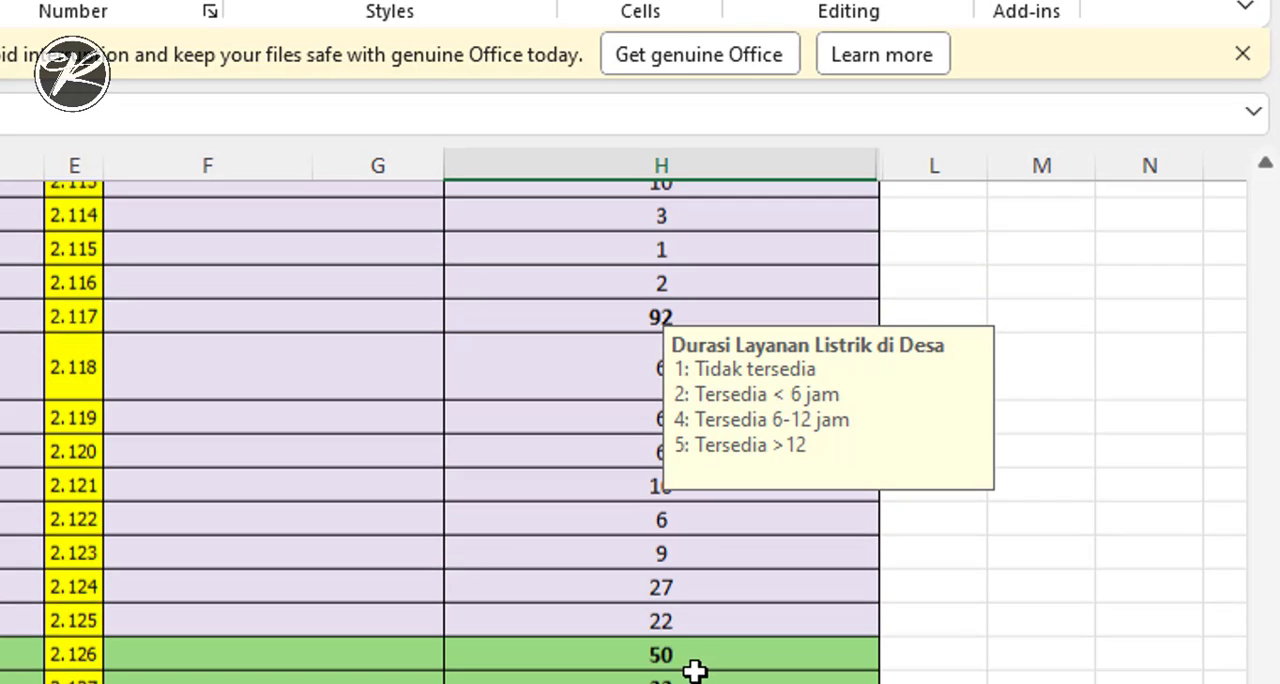
scroll(692, 680, "down", 6)
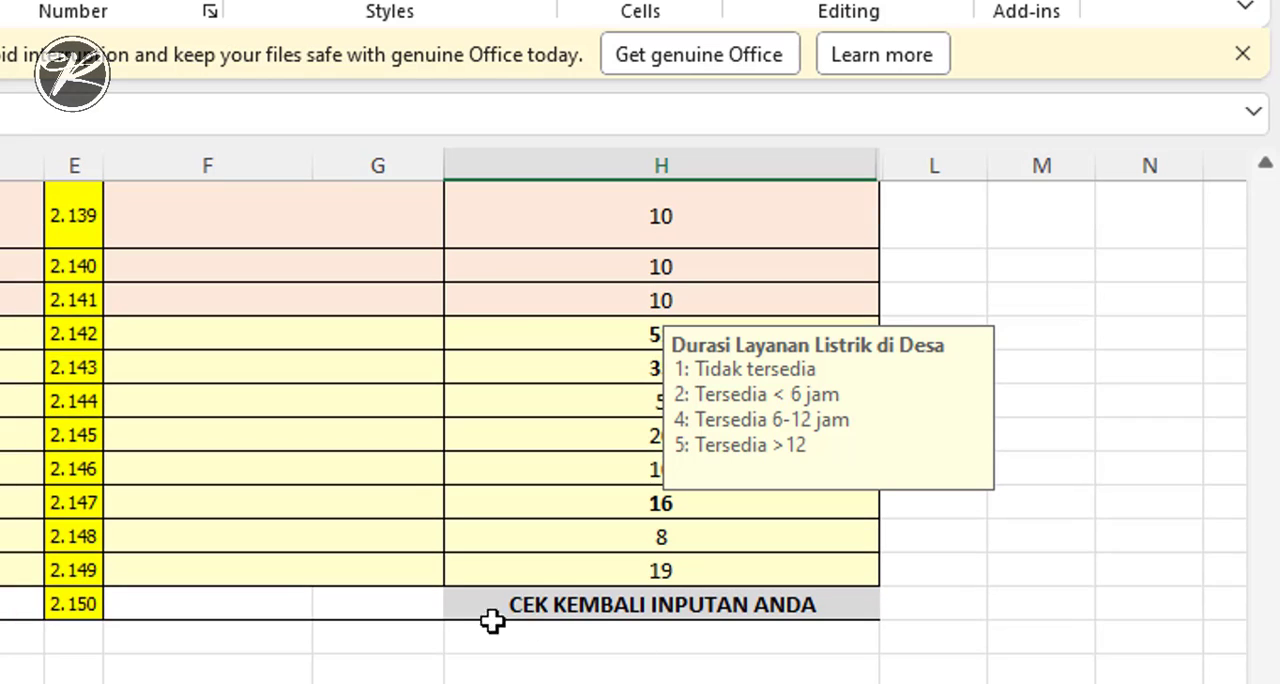
scroll(656, 625, "up", 7)
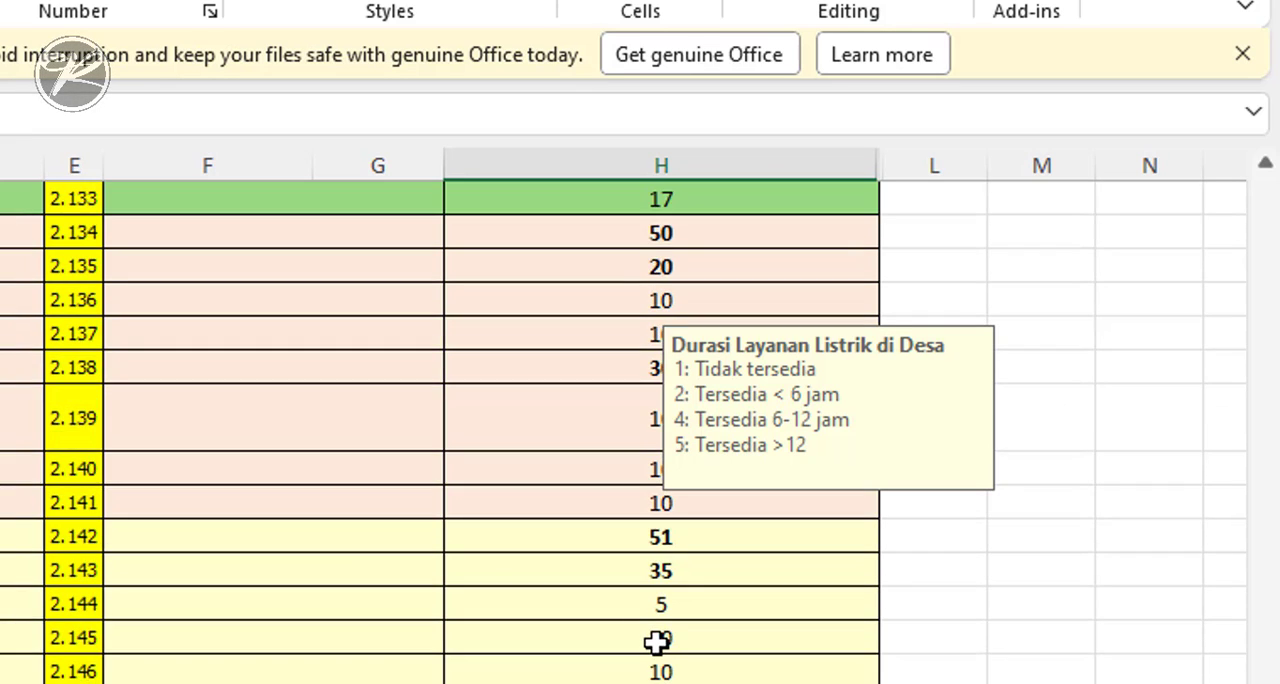
scroll(649, 645, "up", 10)
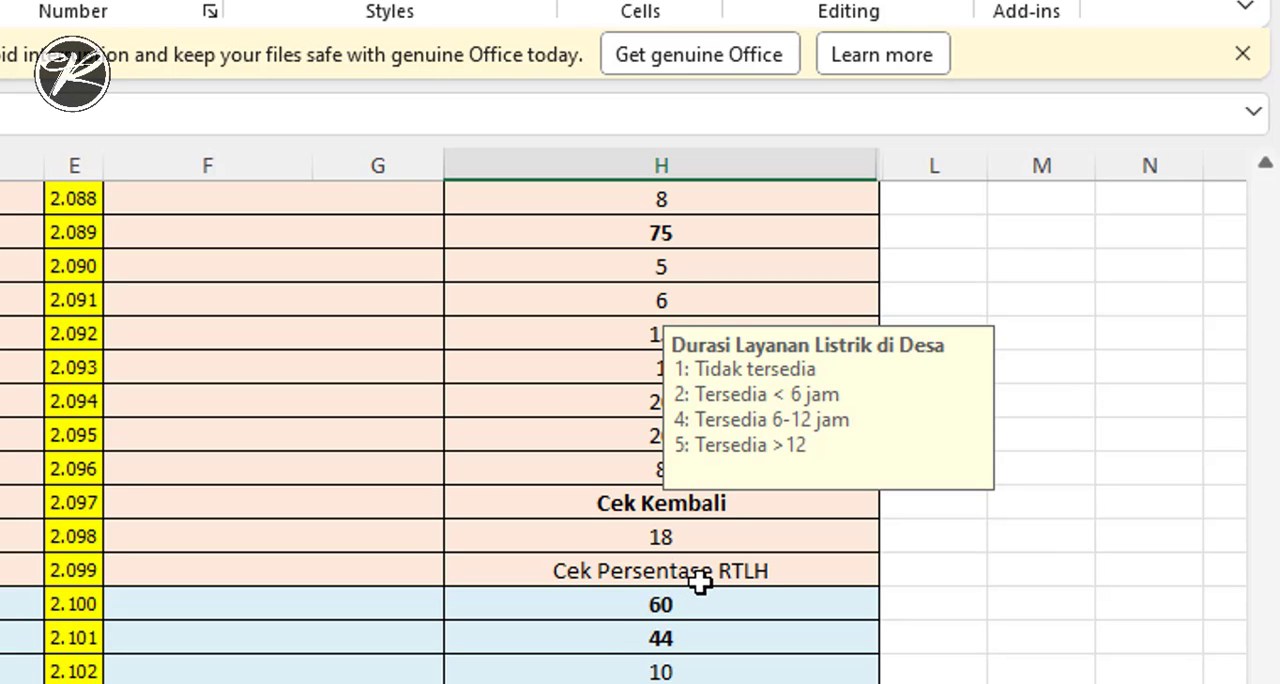
- Inspect the formula of the Persentase Rumah Tidak Layak Huni score in H2420 and go to its source cell H1926
left_click(709, 569)
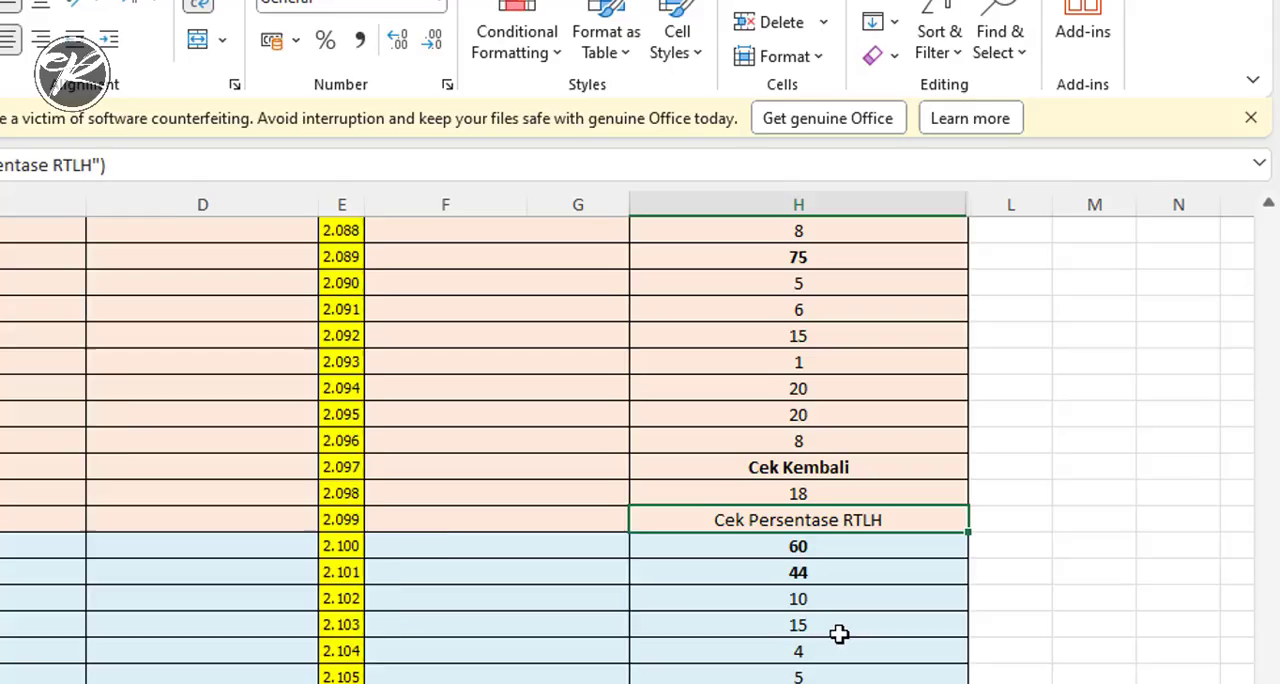
left_click(661, 683)
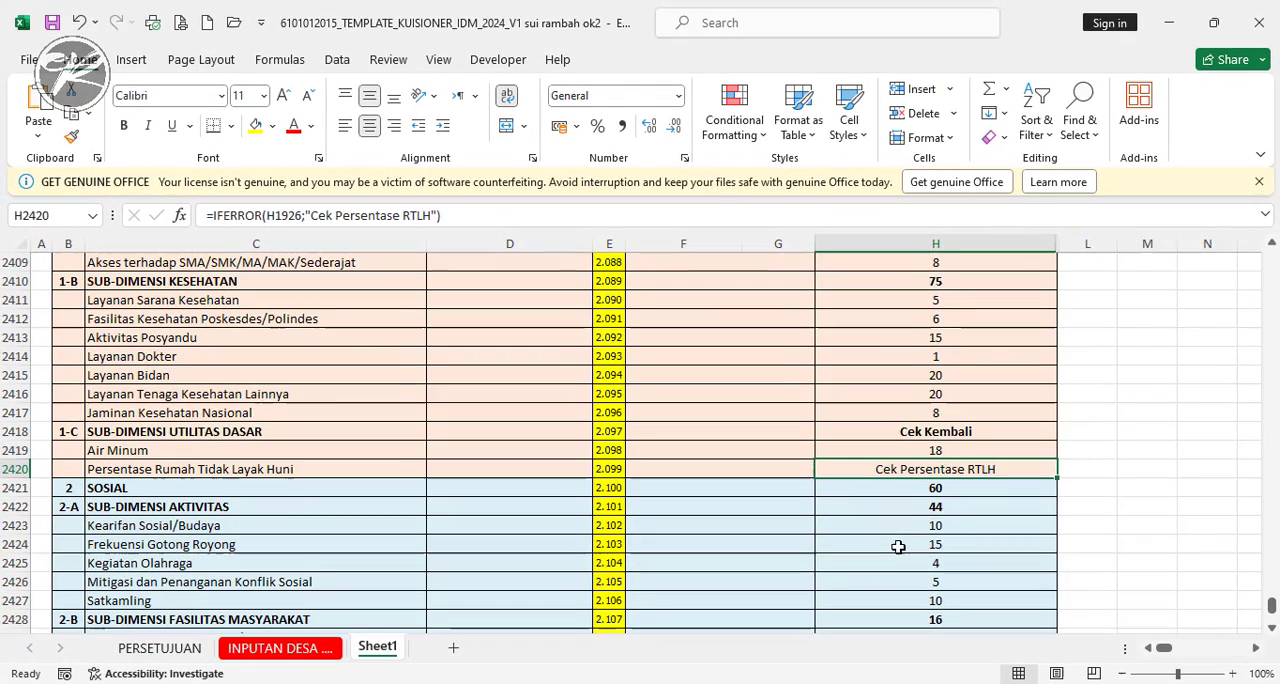
left_click(920, 469)
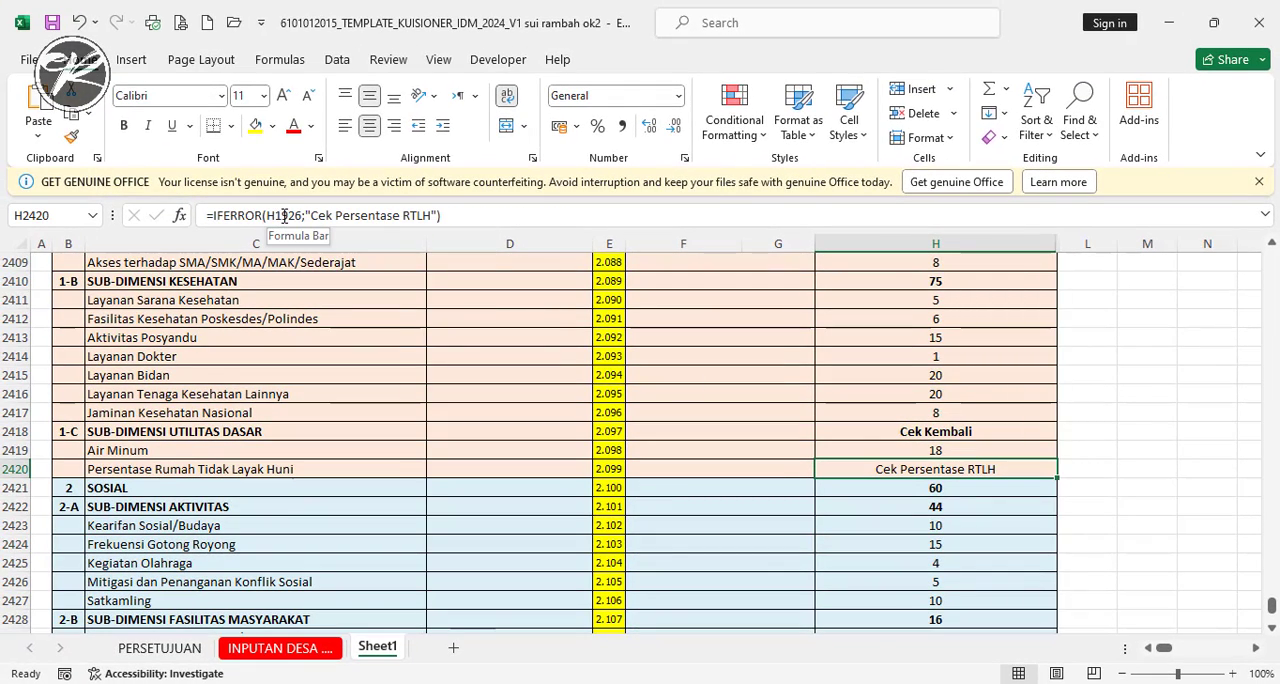
mouse_move(64, 215)
left_mouse_down()
mouse_move(4, 218)
mouse_move(70, 216)
left_mouse_up()
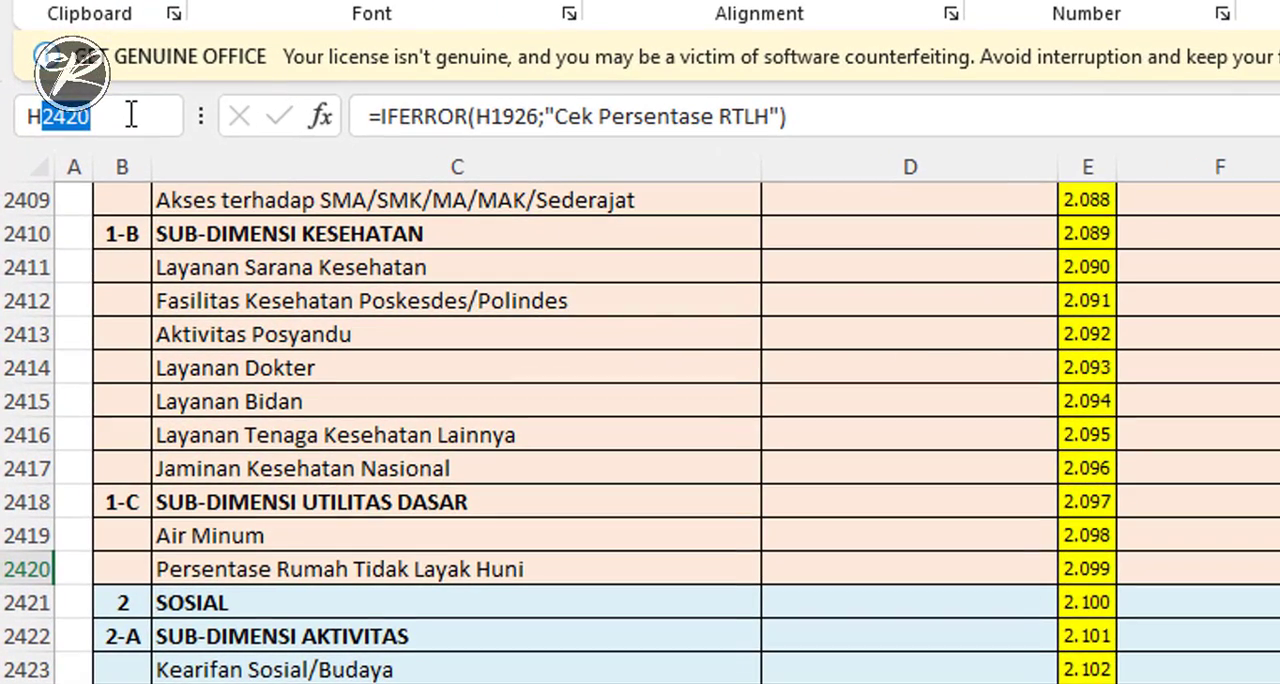
type("1926")
key("Return")
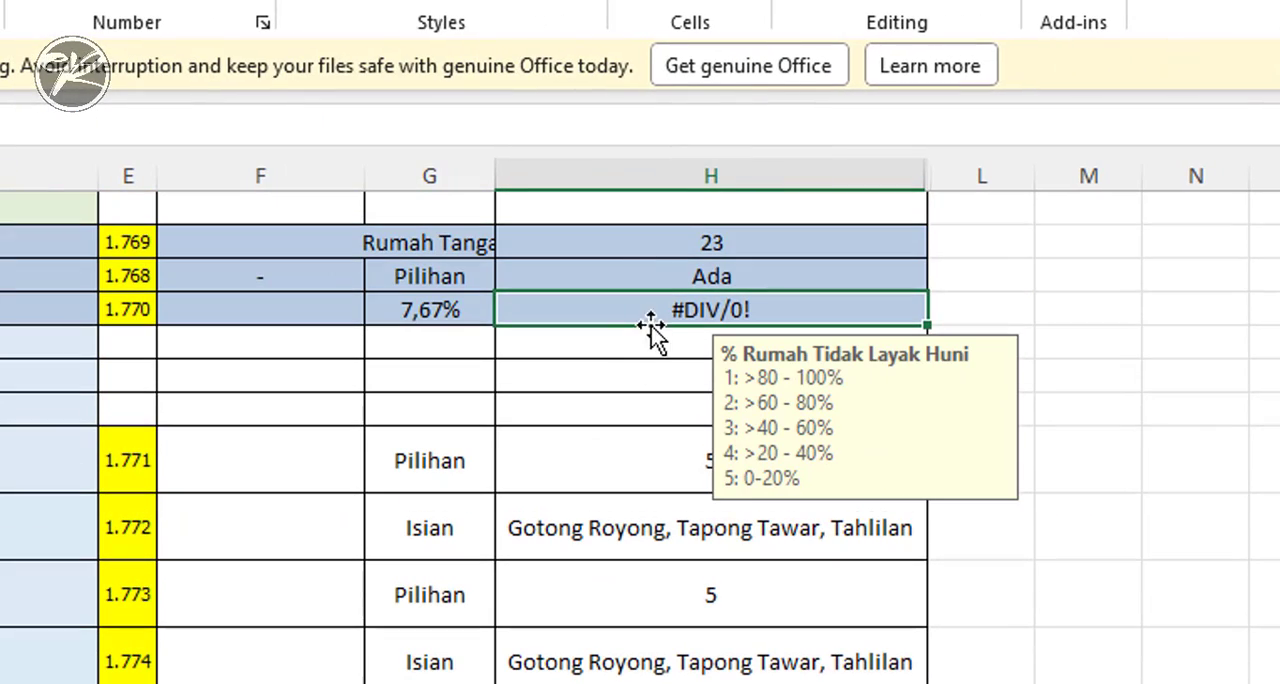
- Check the percentage beside H1926 and replace that cell's #DIV/0! error with 5, the code for 0-20%
left_click(449, 311)
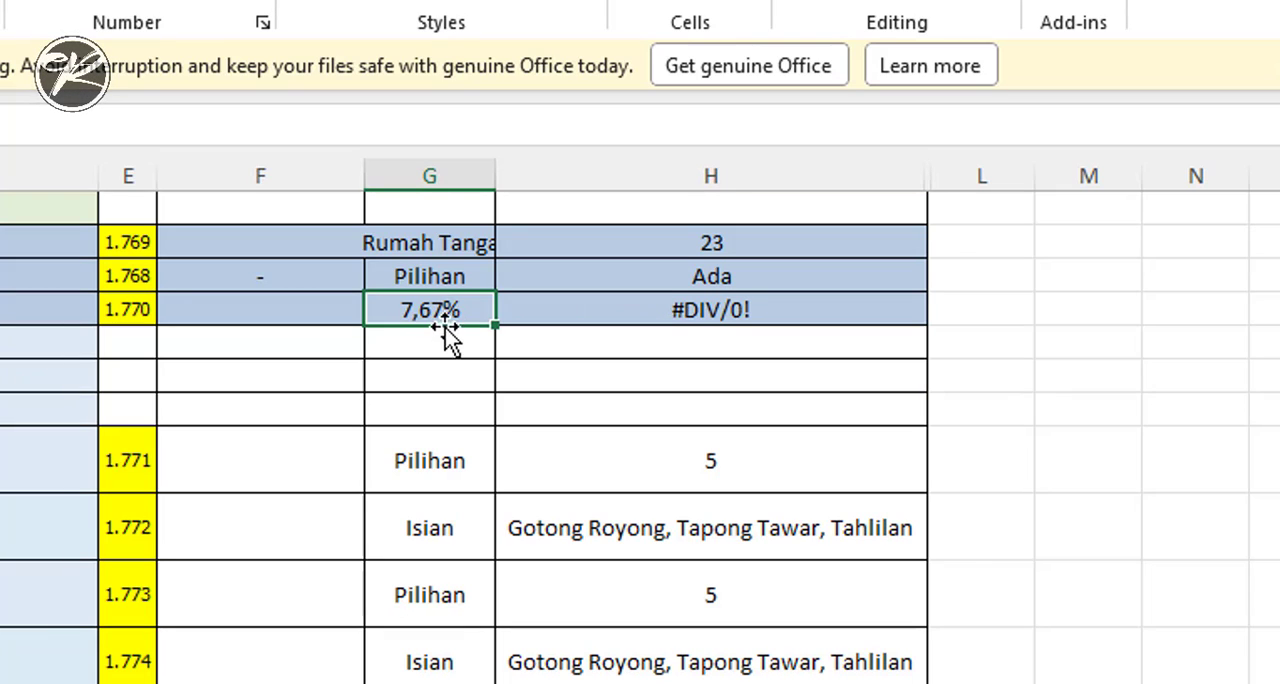
left_click(712, 309)
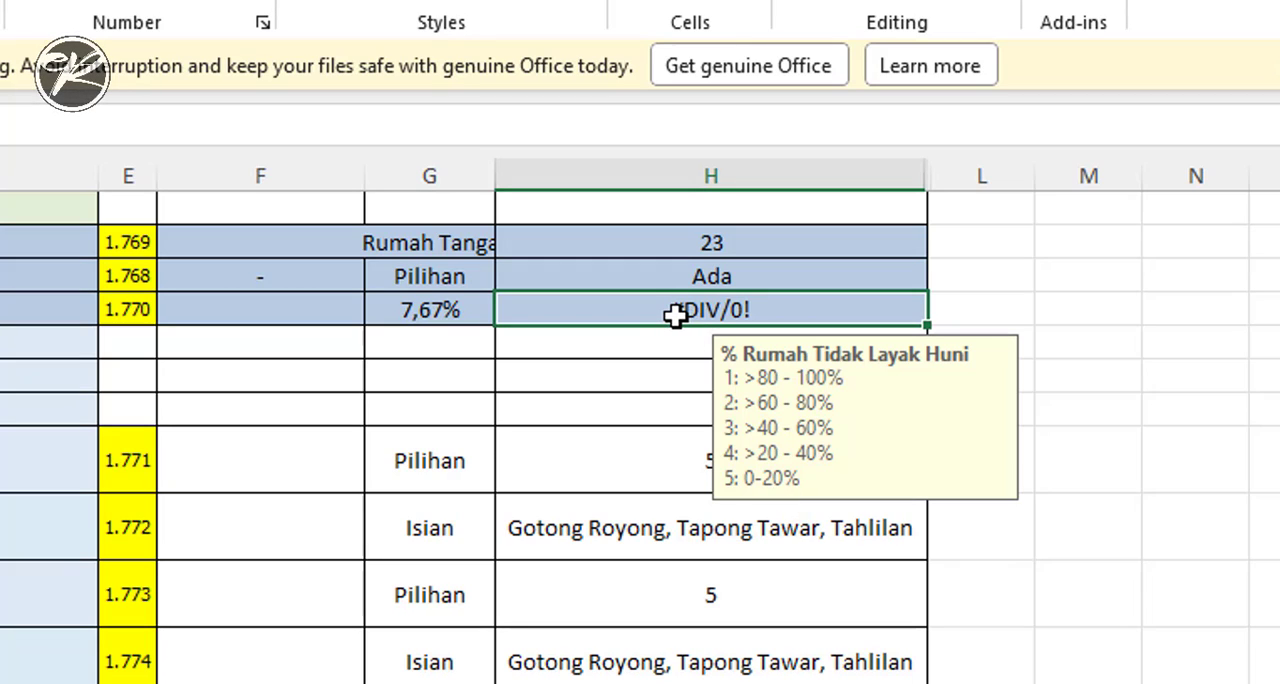
type("5")
key("Return")
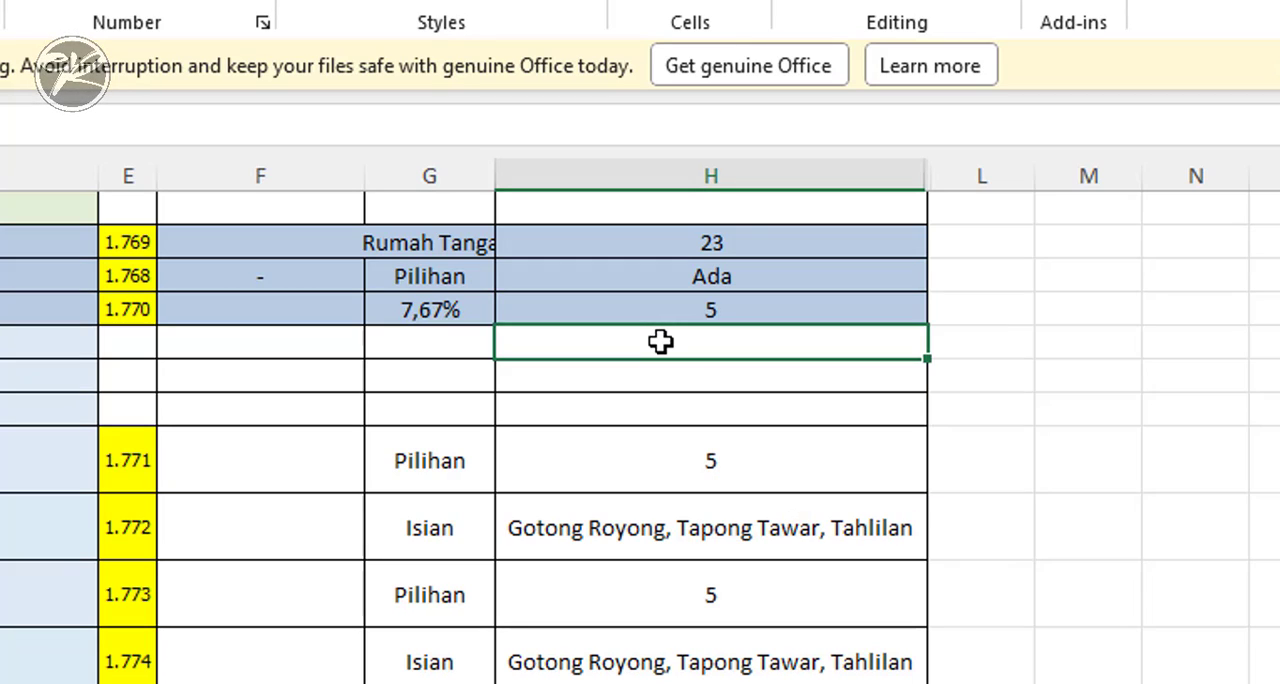
left_click(678, 310)
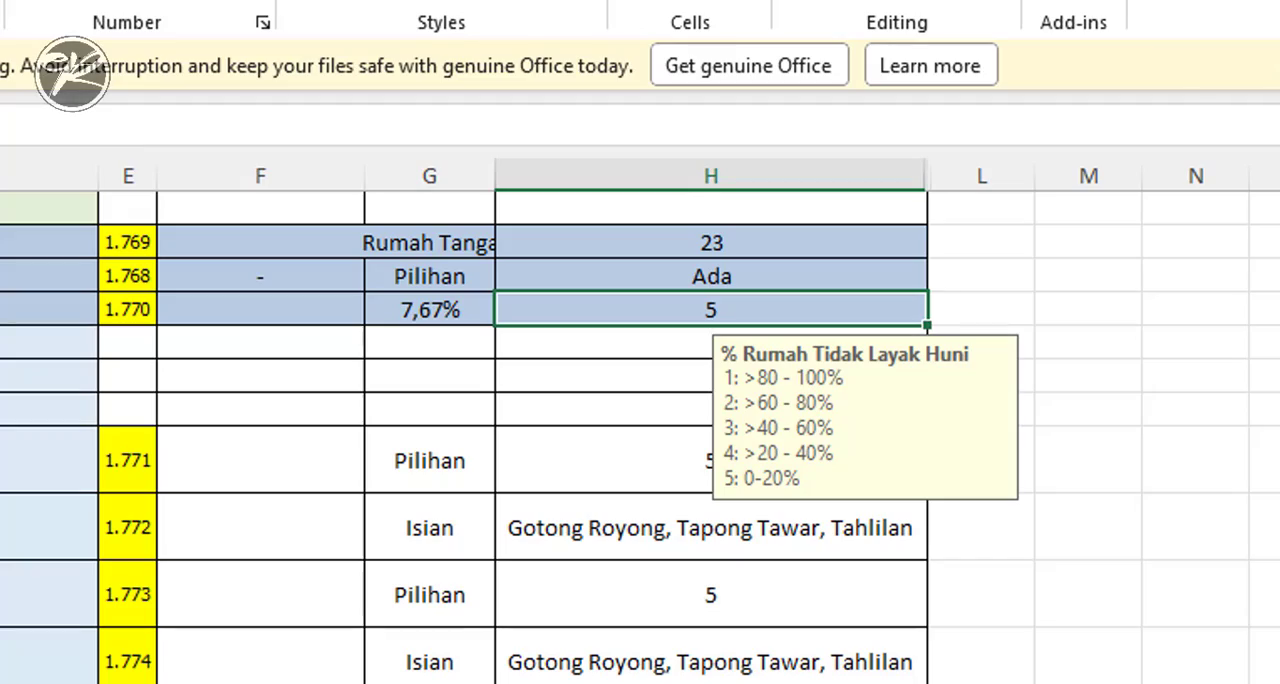
- Examine the TOTAL SKOR cell H2471 and the sub-dimension scores above it in Sheet1
left_click_drag(1272, 538, 1273, 623)
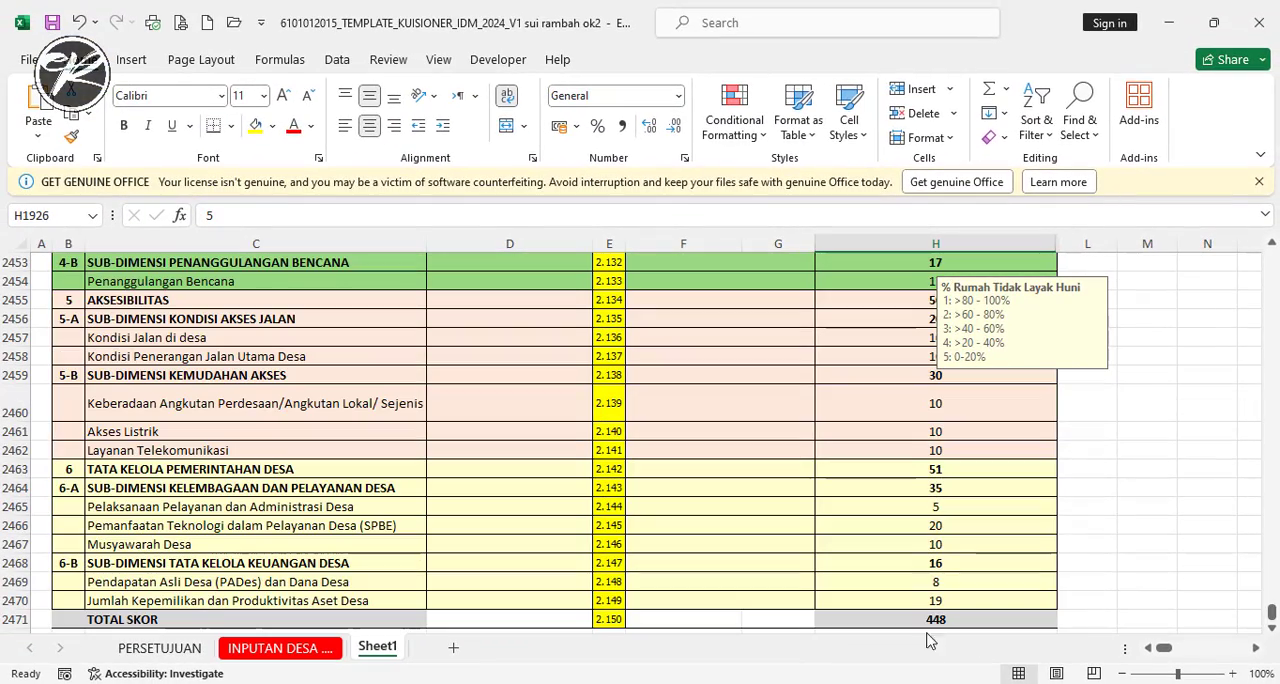
left_click(932, 619)
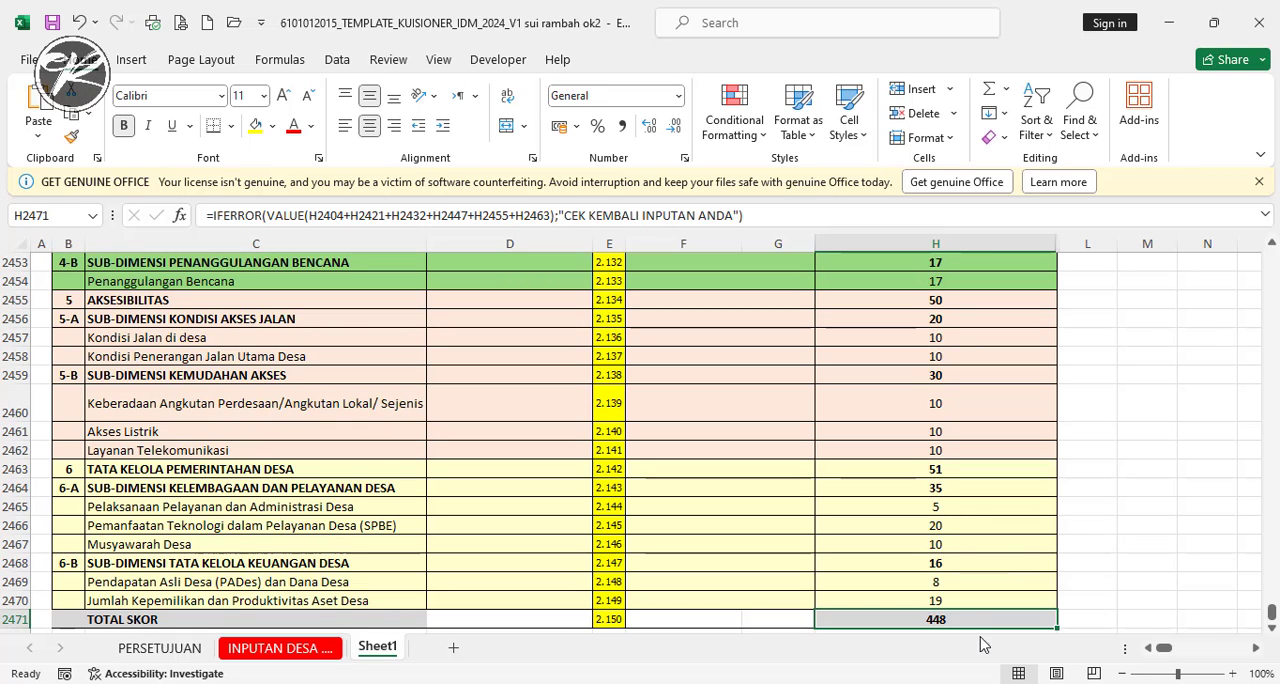
scroll(943, 582, "up", 6)
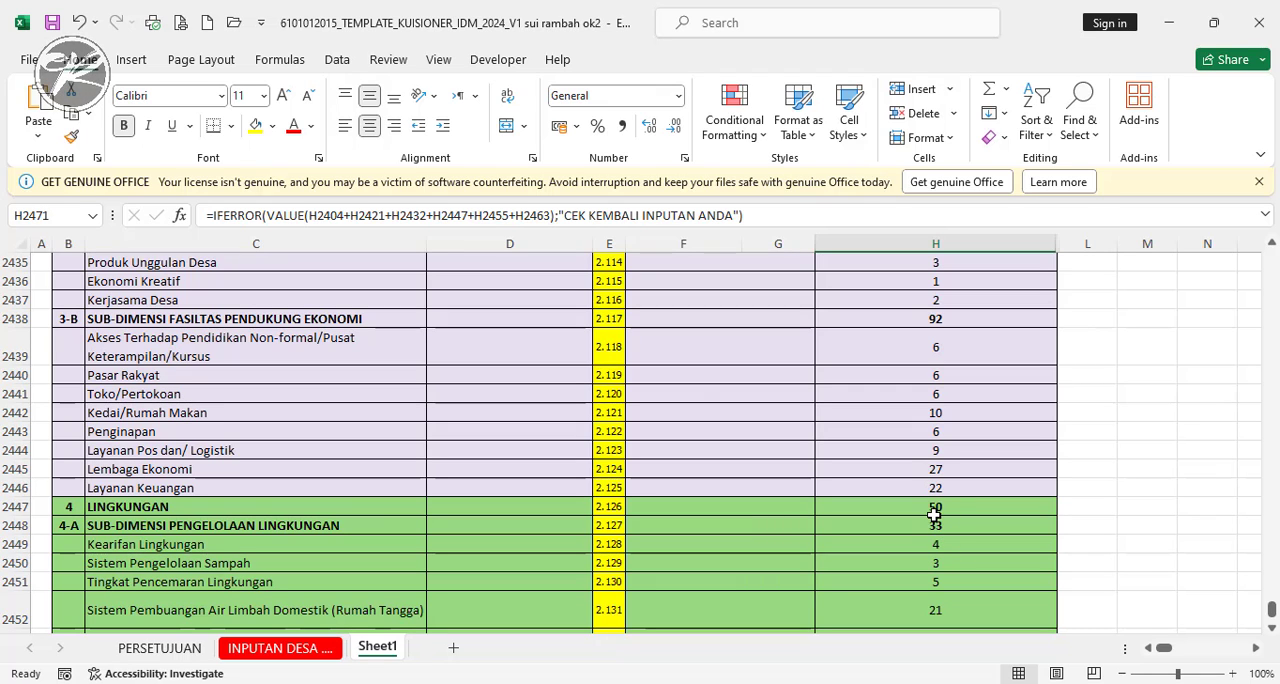
scroll(863, 491, "up", 5)
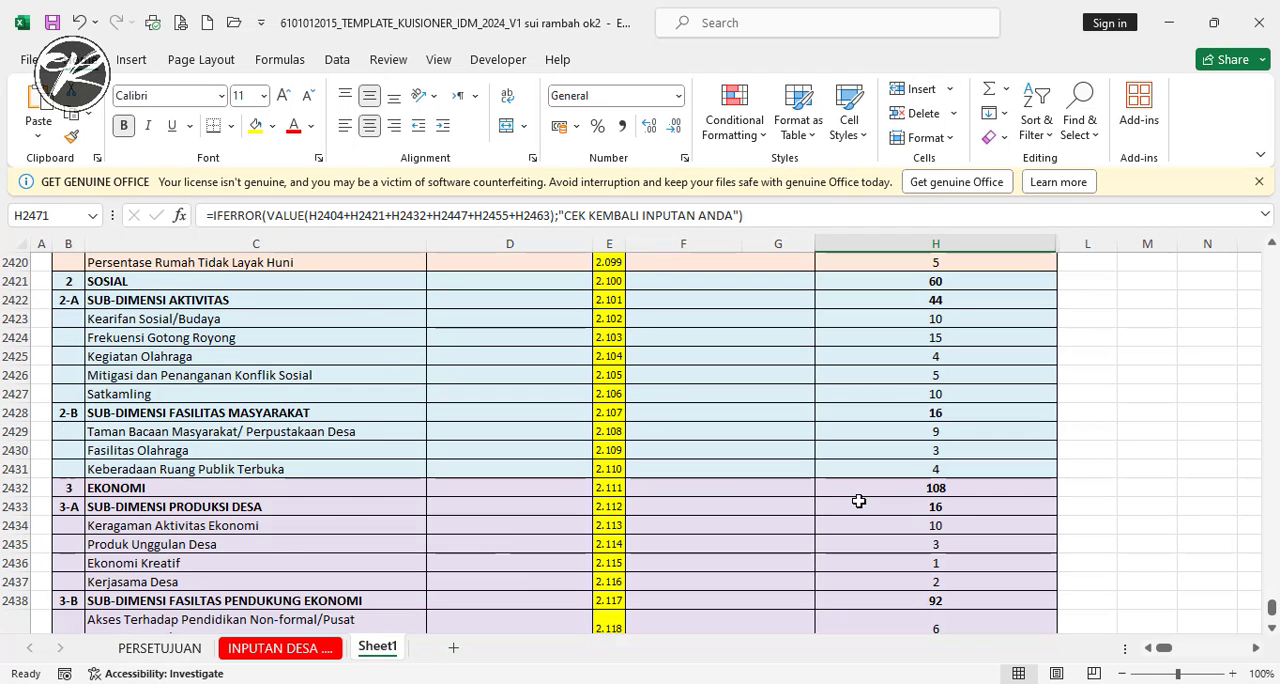
scroll(858, 500, "down", 7)
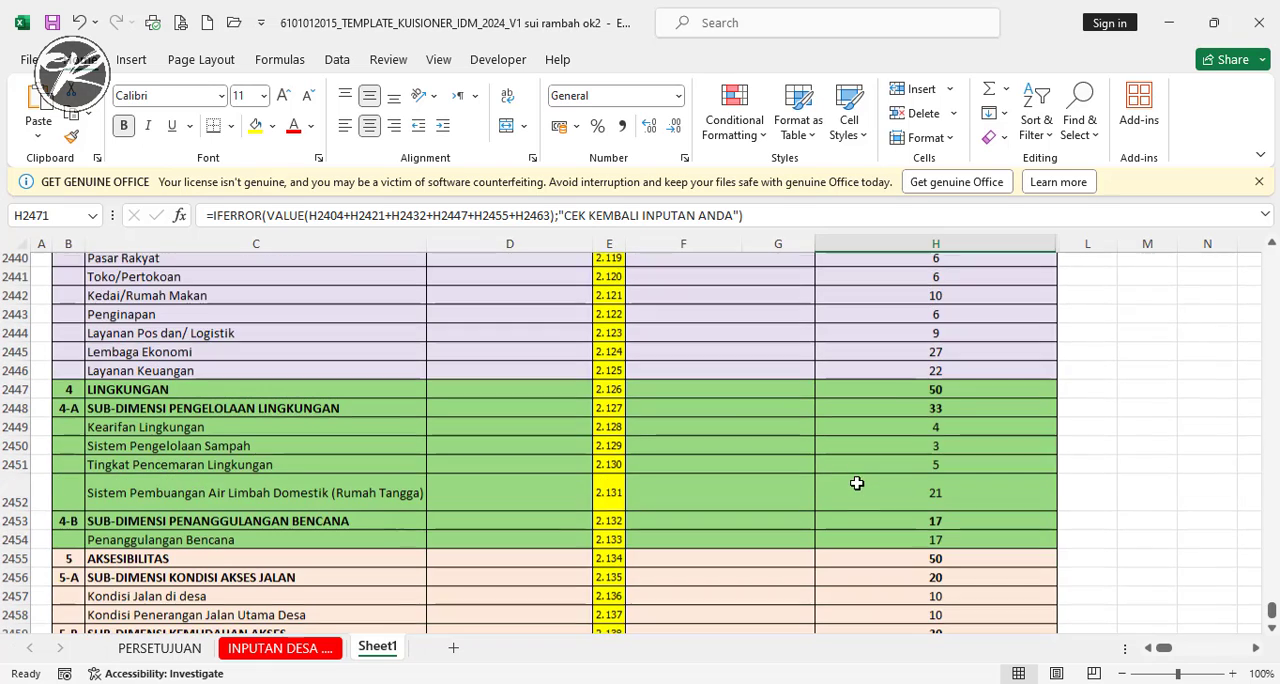
scroll(818, 472, "down", 2)
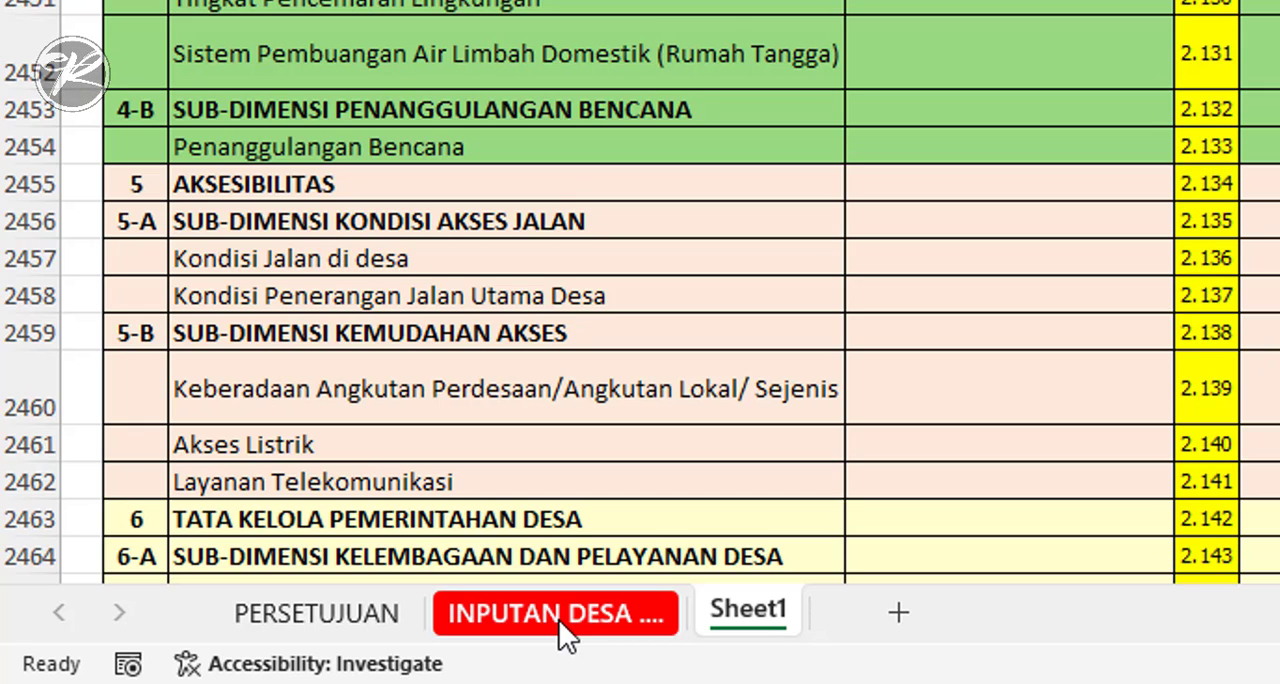
- Rename Sheet1 as "INPUTAN DESA ...." and delete the original protected sheet "INPUTAN DESA ....2"
double_click(766, 625)
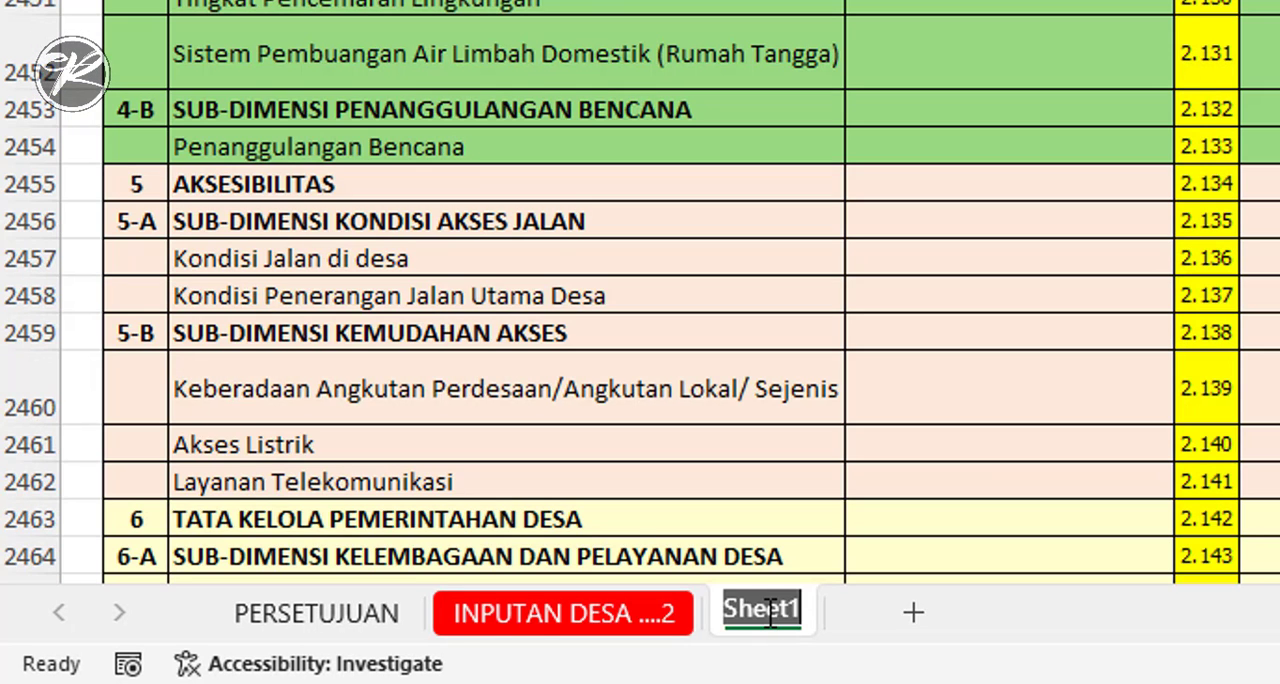
type("INPUTAN DESA ....")
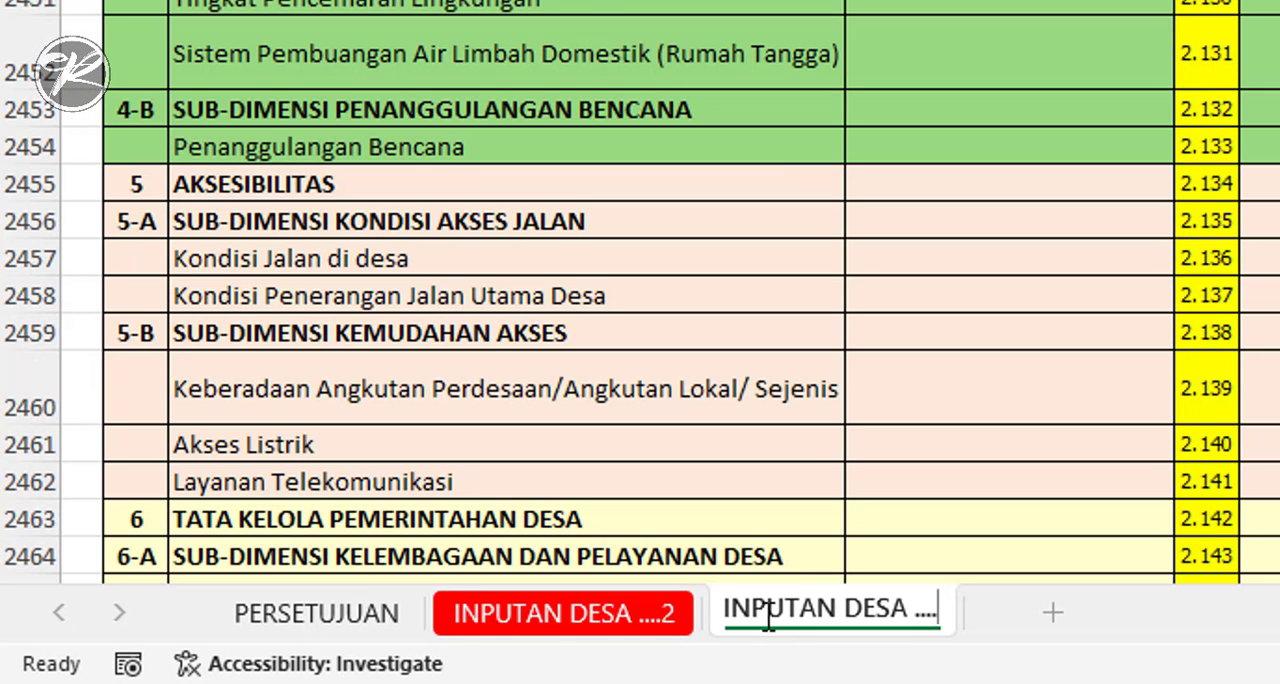
left_click(644, 617)
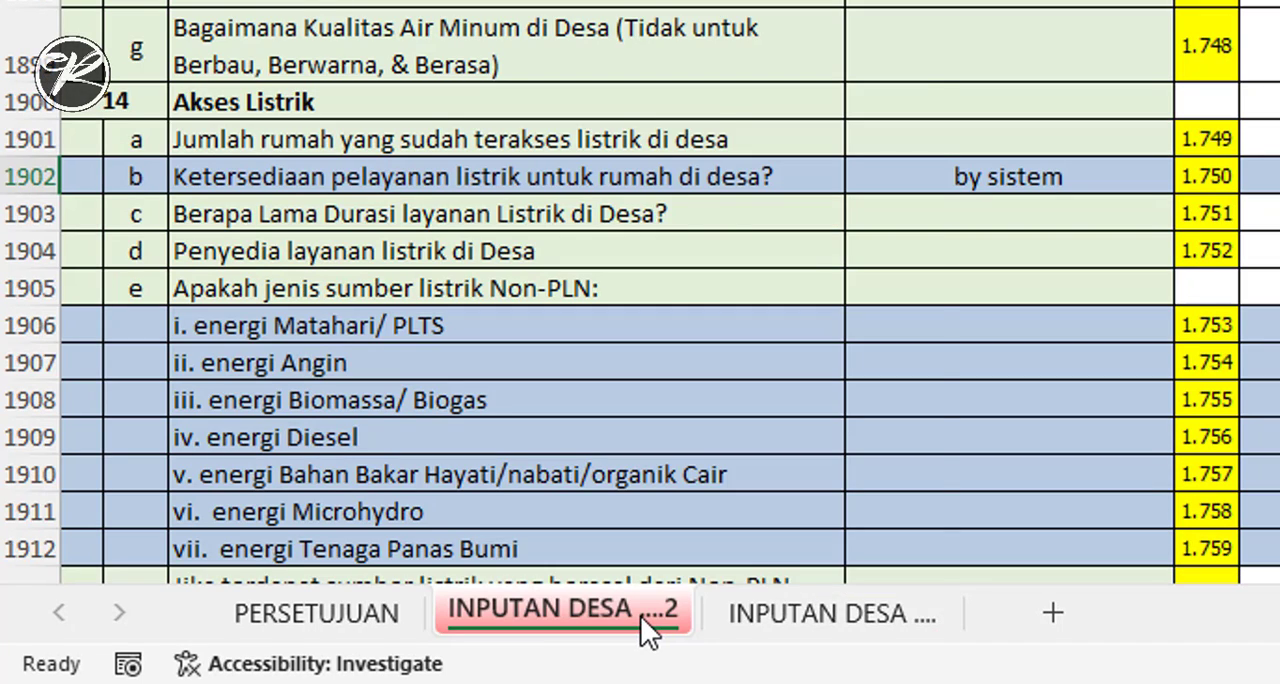
right_click(642, 616)
left_click(741, 162)
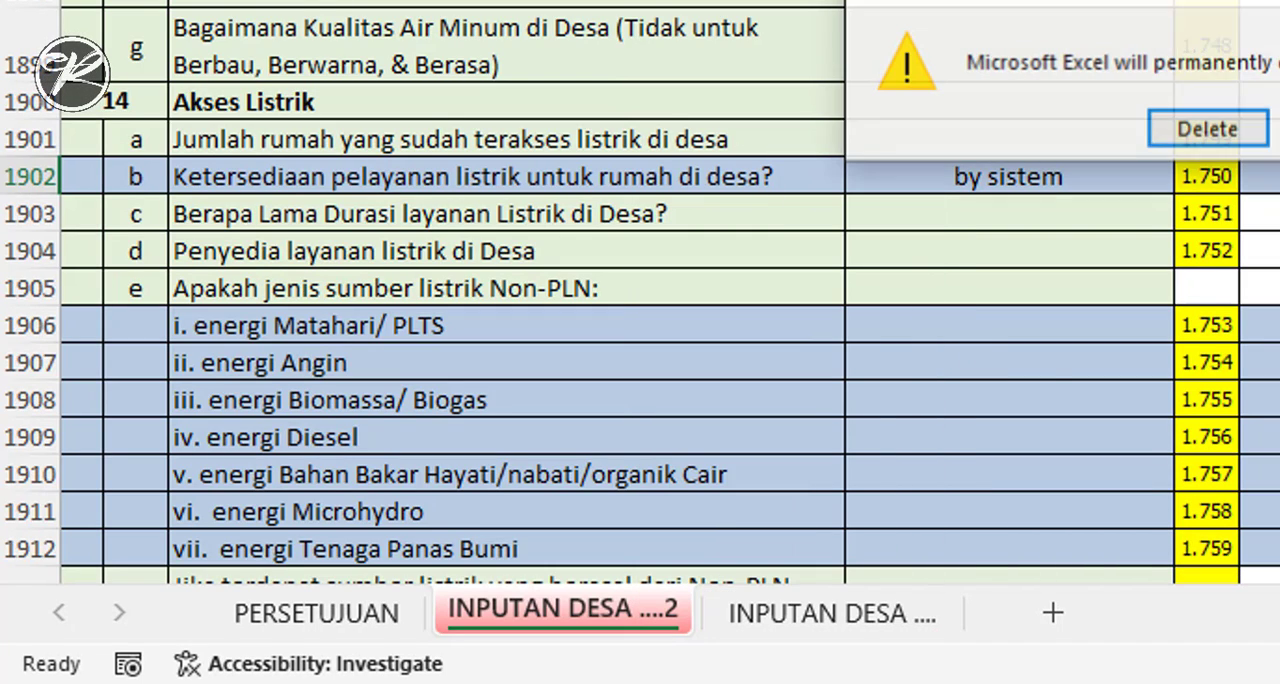
left_click(1197, 145)
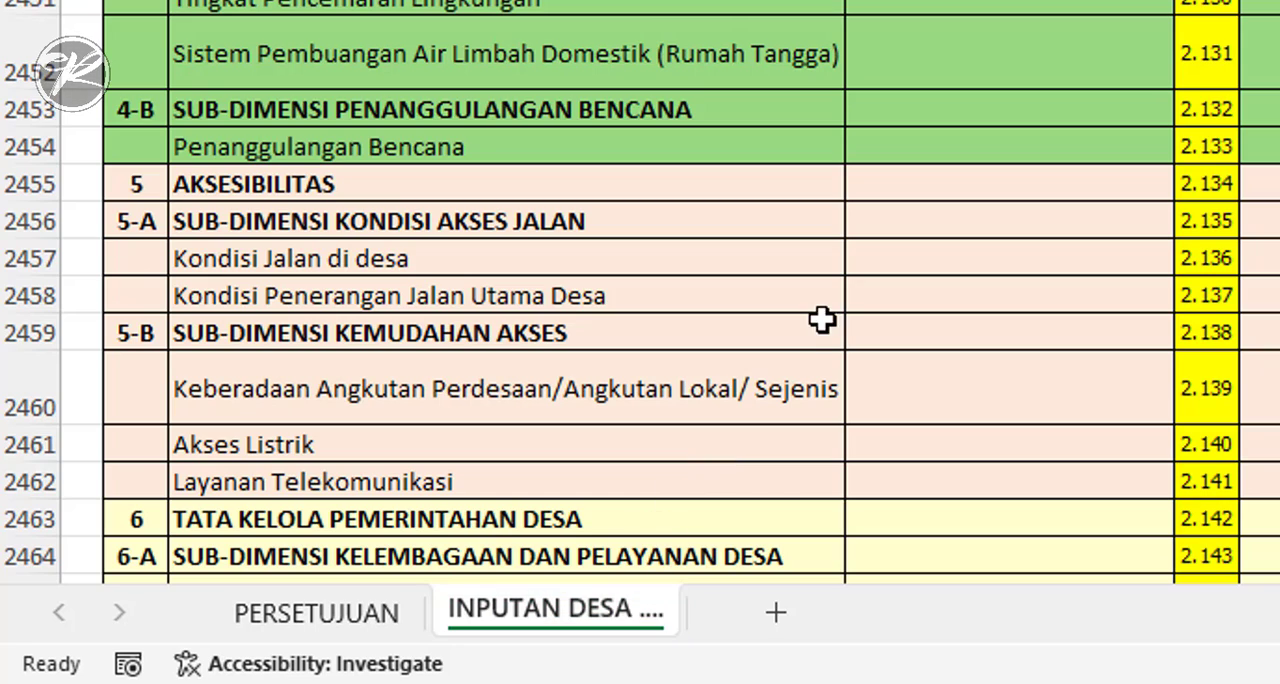
left_click(1270, 333)
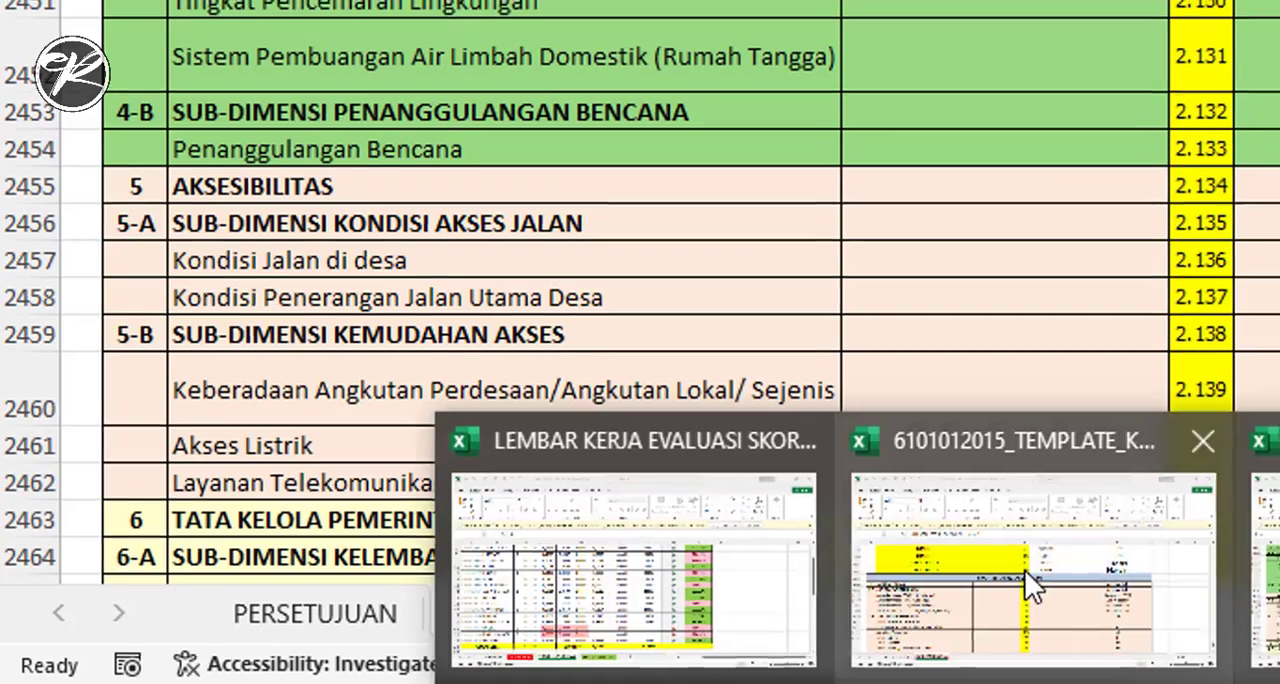
left_click(1029, 580)
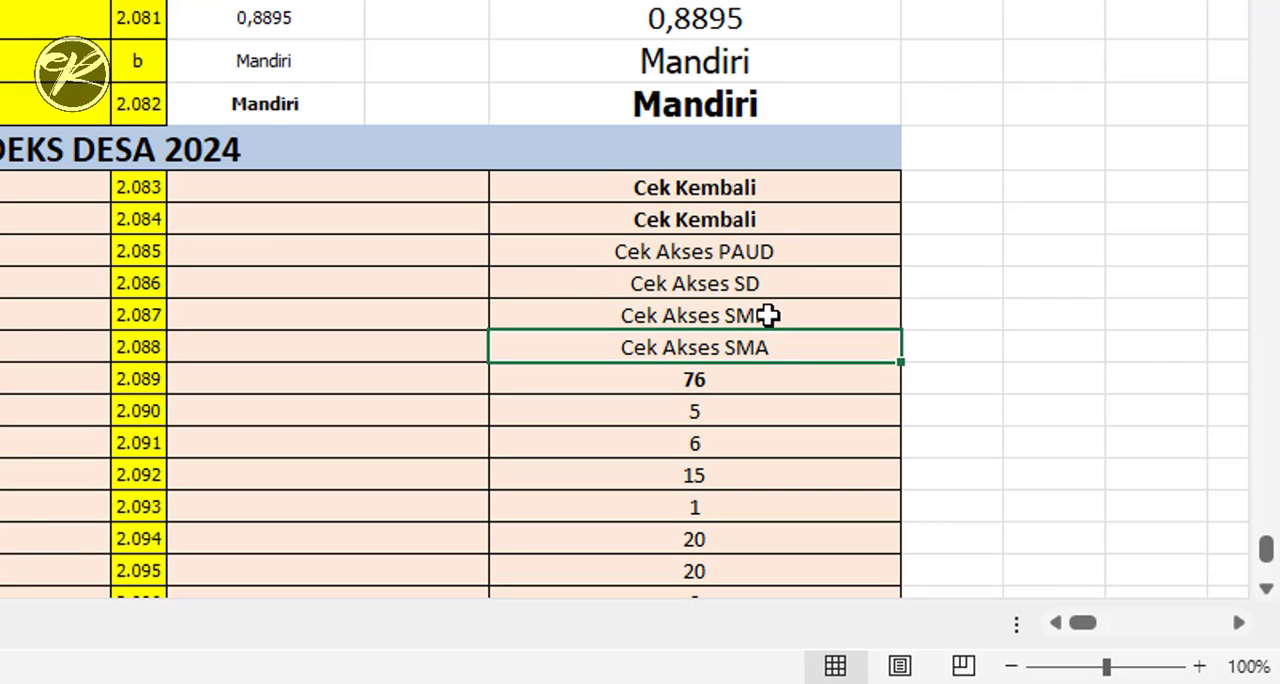
scroll(1000, 415, "down", 3)
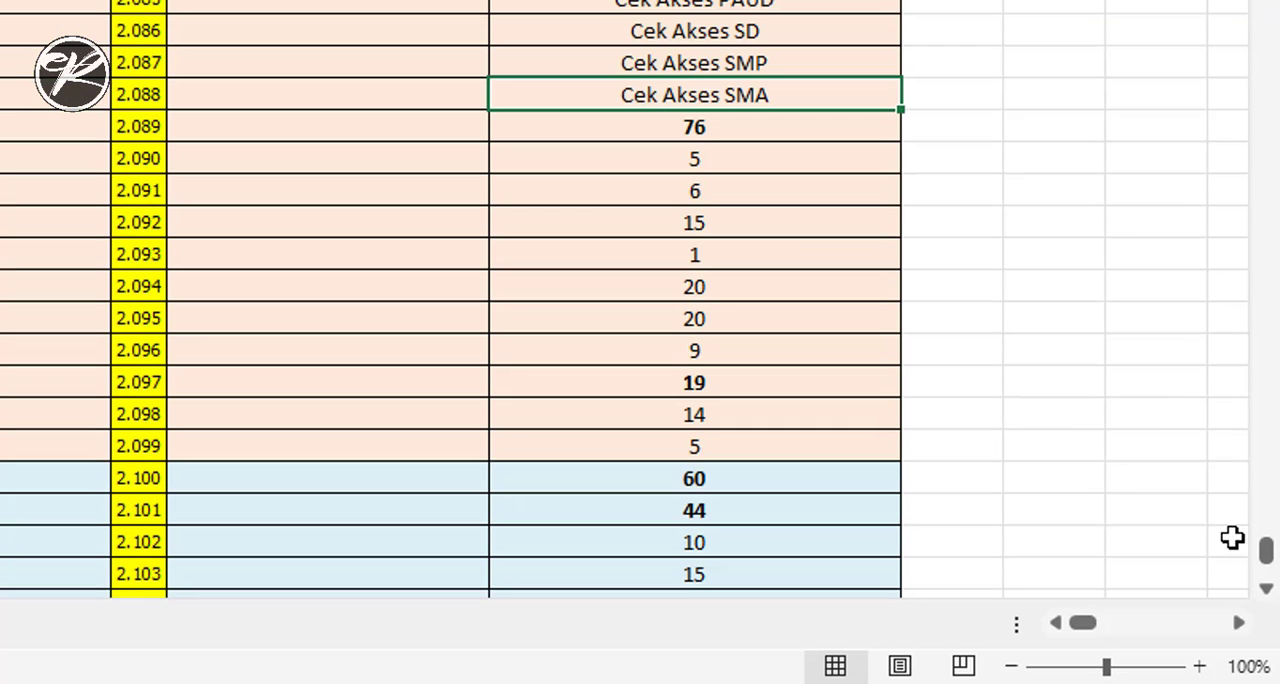
left_click_drag(1266, 553, 1266, 562)
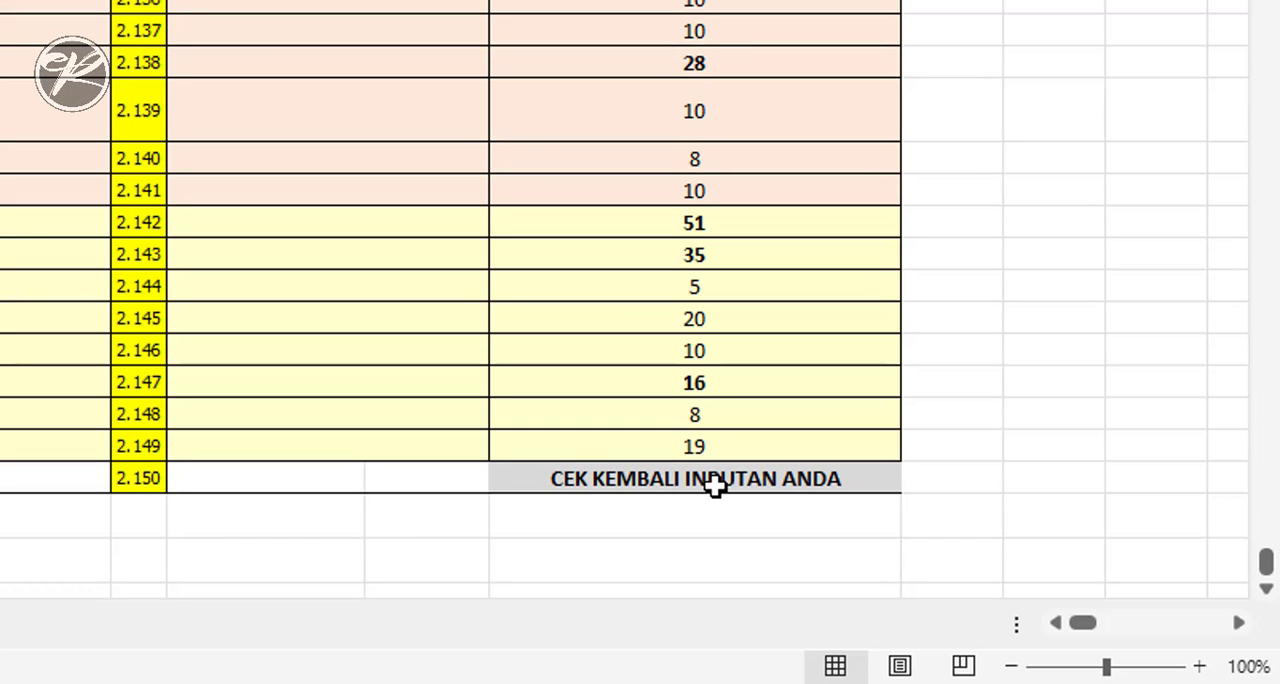
scroll(686, 410, "up", 7)
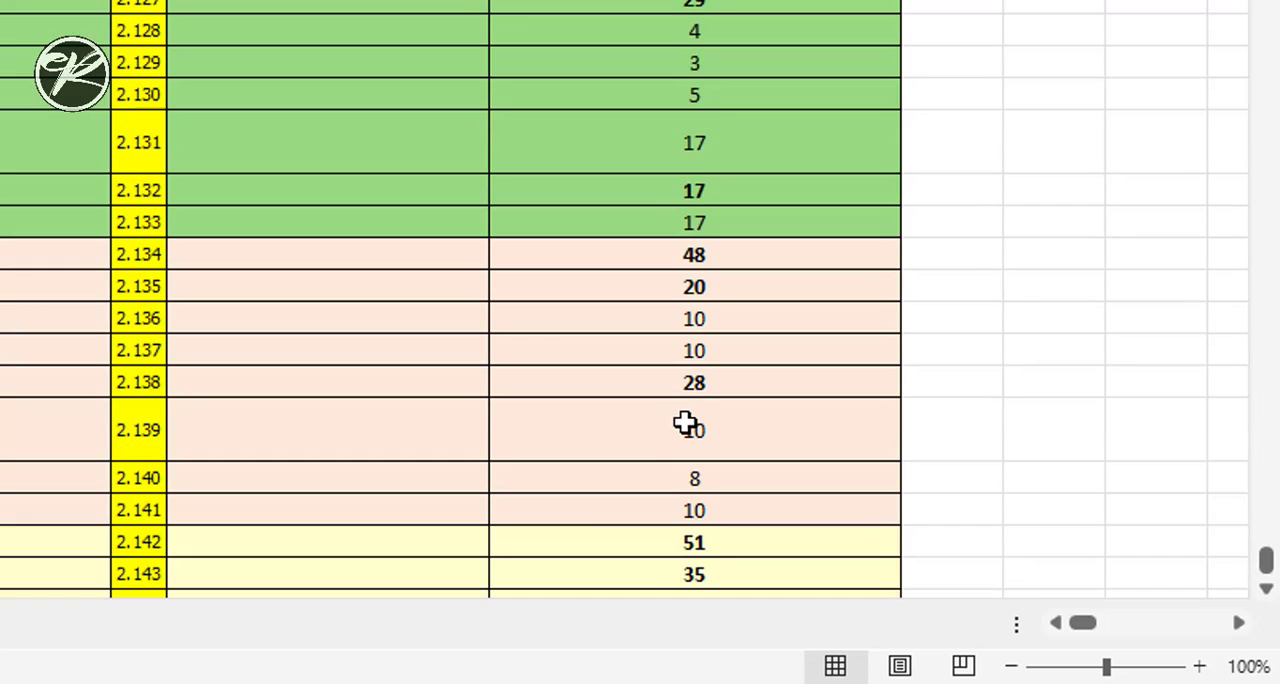
scroll(685, 425, "up", 12)
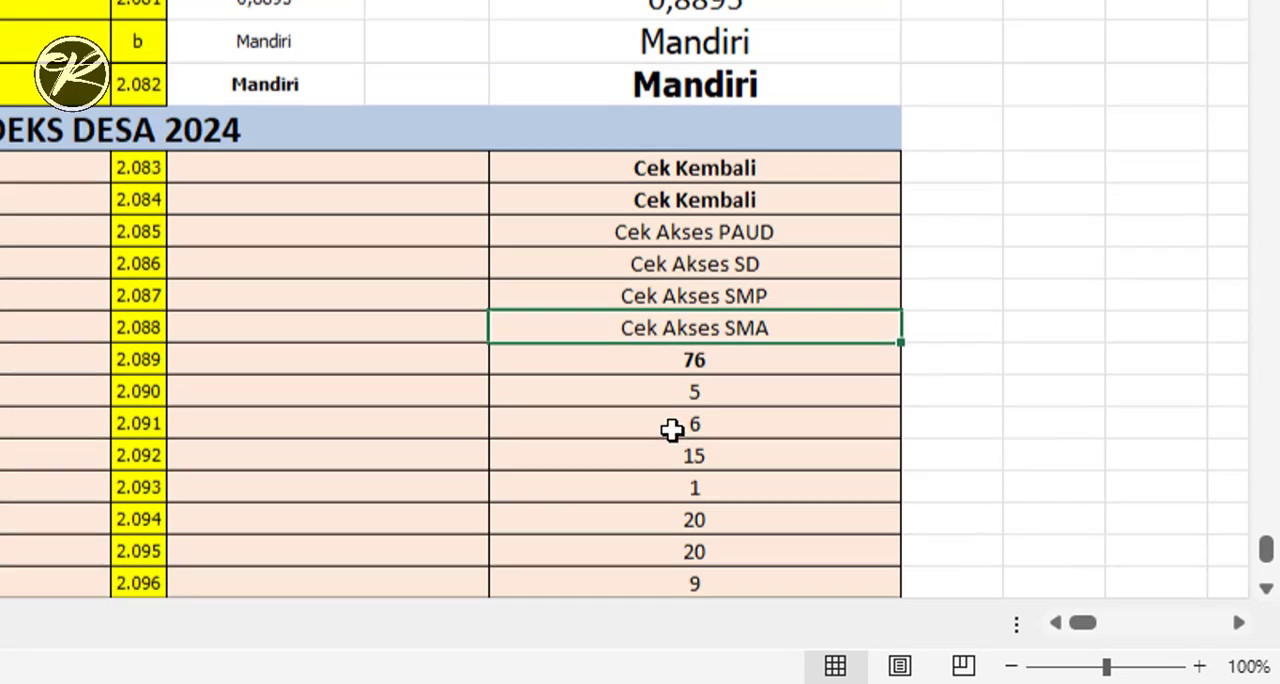
- Inspect the formula of the Cek Akses PAUD score in H2406 and go to its first source cell, H1736
left_click(703, 254)
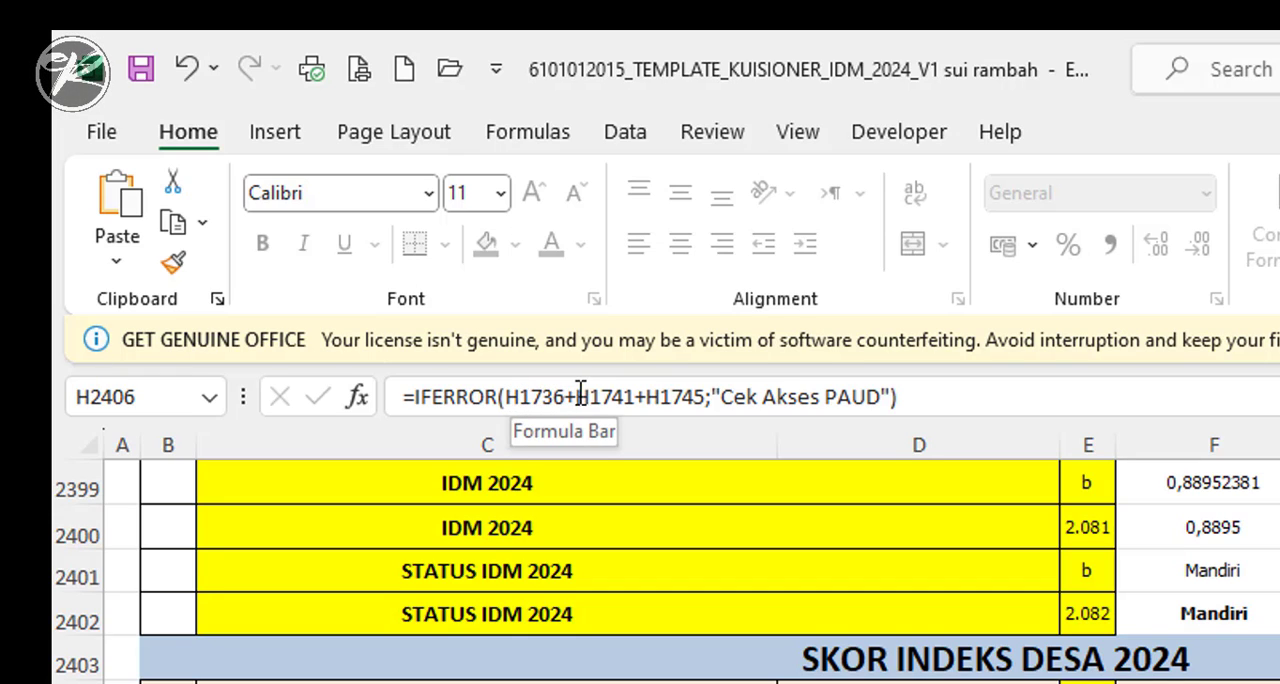
left_click(91, 398)
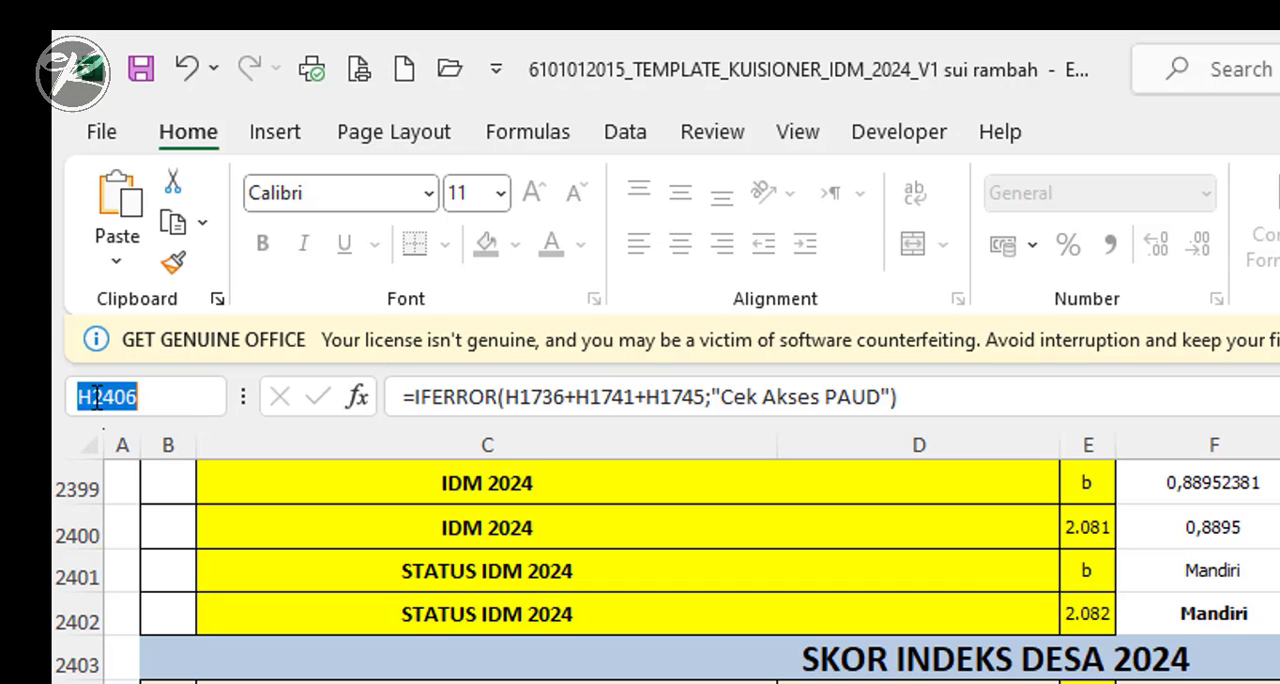
left_click_drag(96, 397, 188, 397)
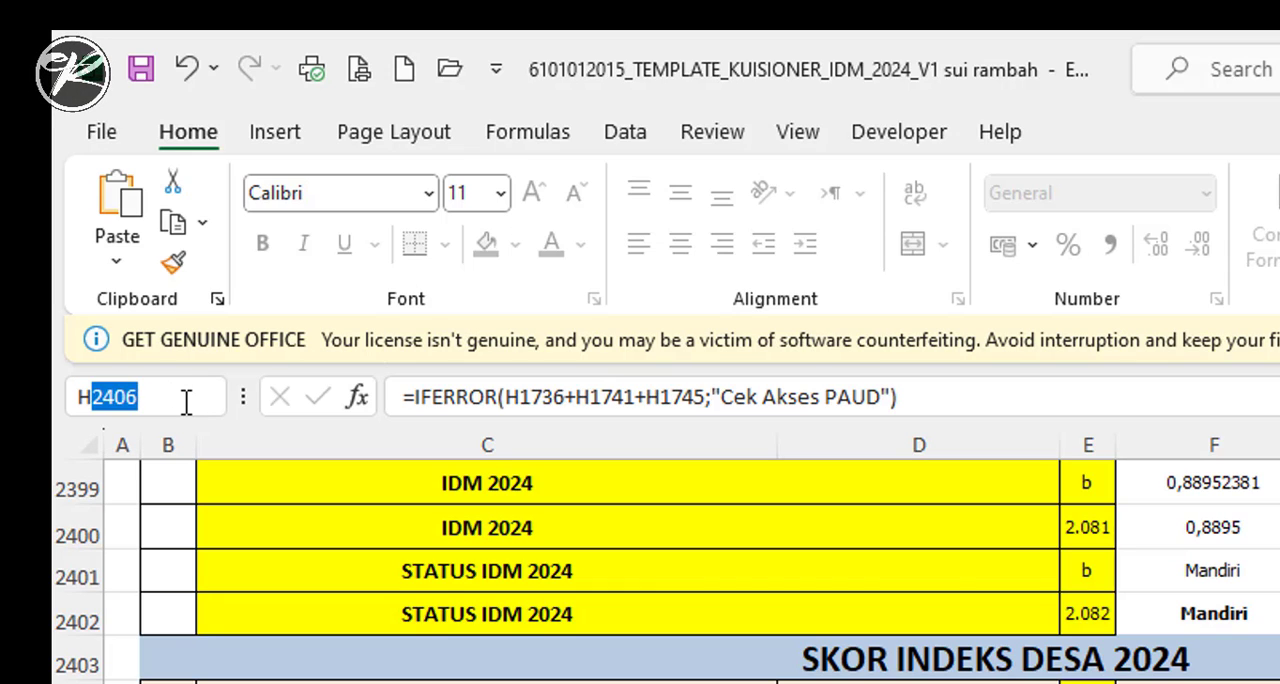
type("1736")
key("Return")
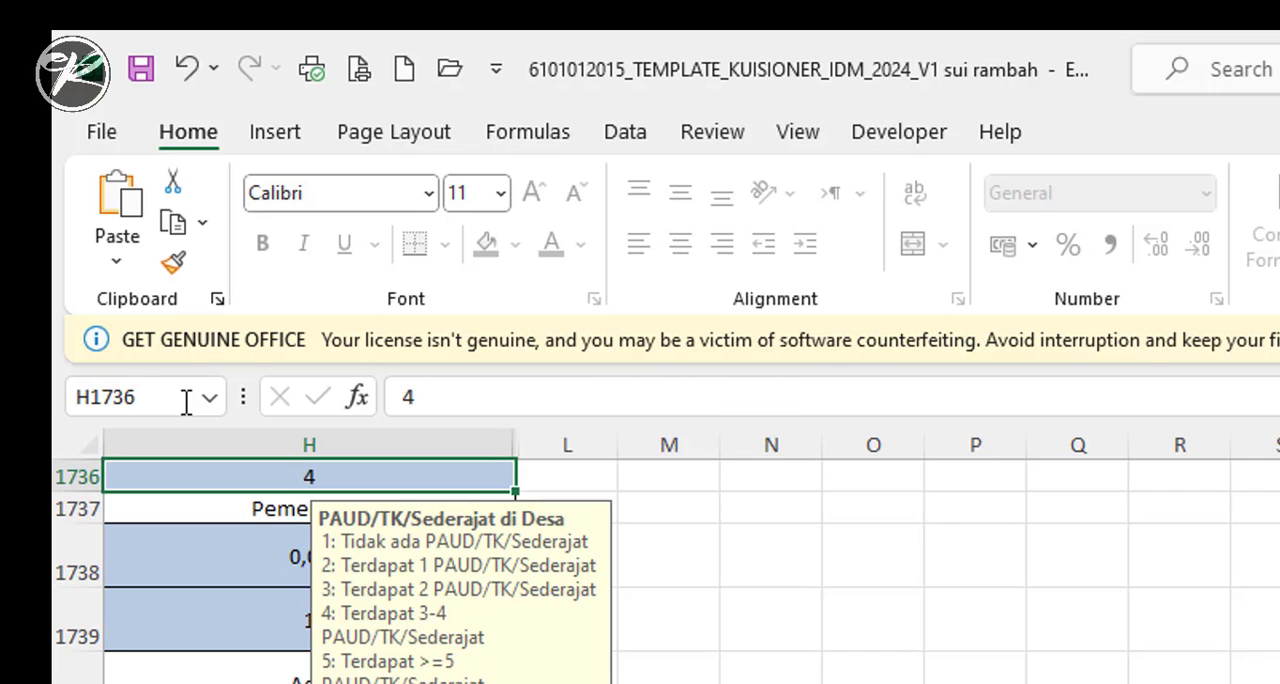
- Examine the PAUD/TK/Sederajat access entries from H1736 to the APM score in H1745, and try to edit H1745 on the protected sheet
scroll(660, 570, "left", 5)
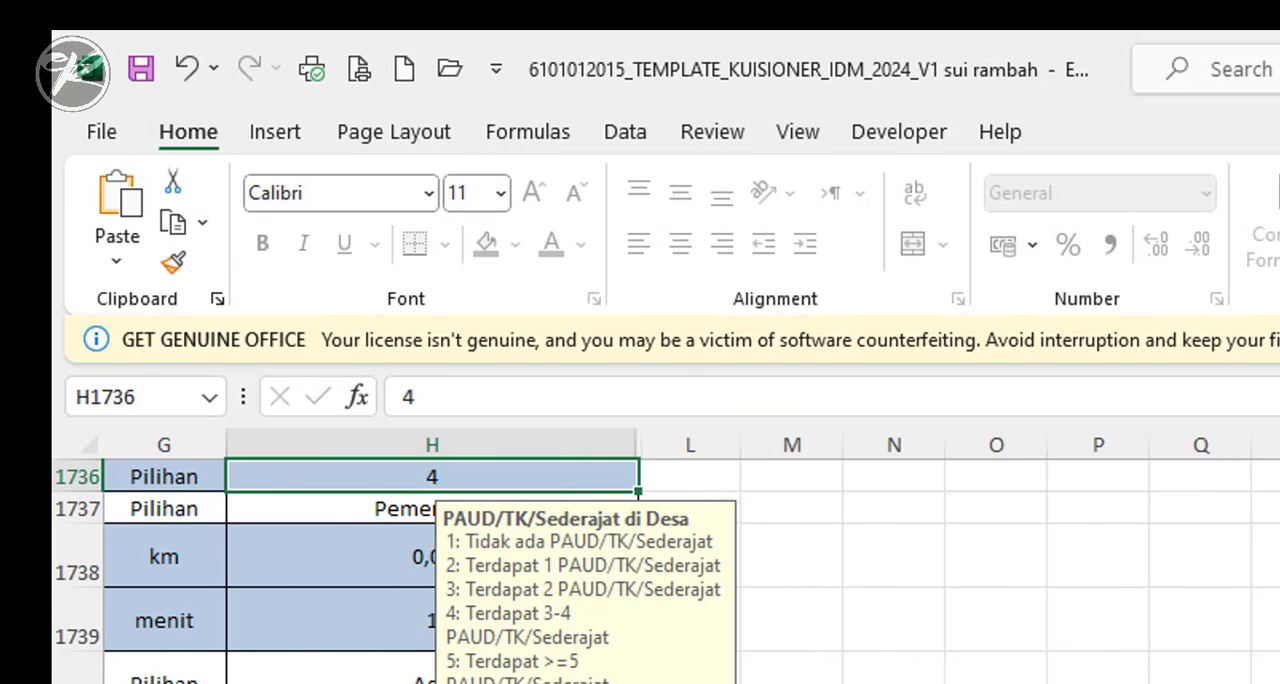
scroll(660, 570, "up", 3)
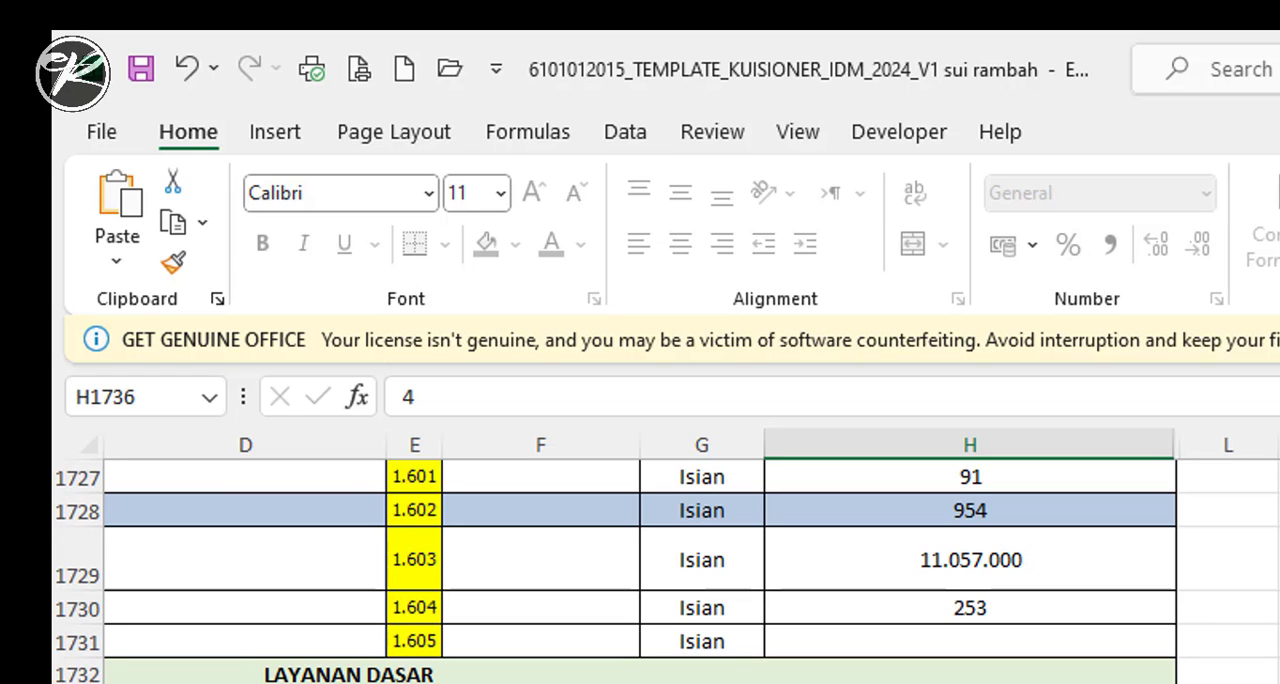
scroll(660, 570, "left", 4)
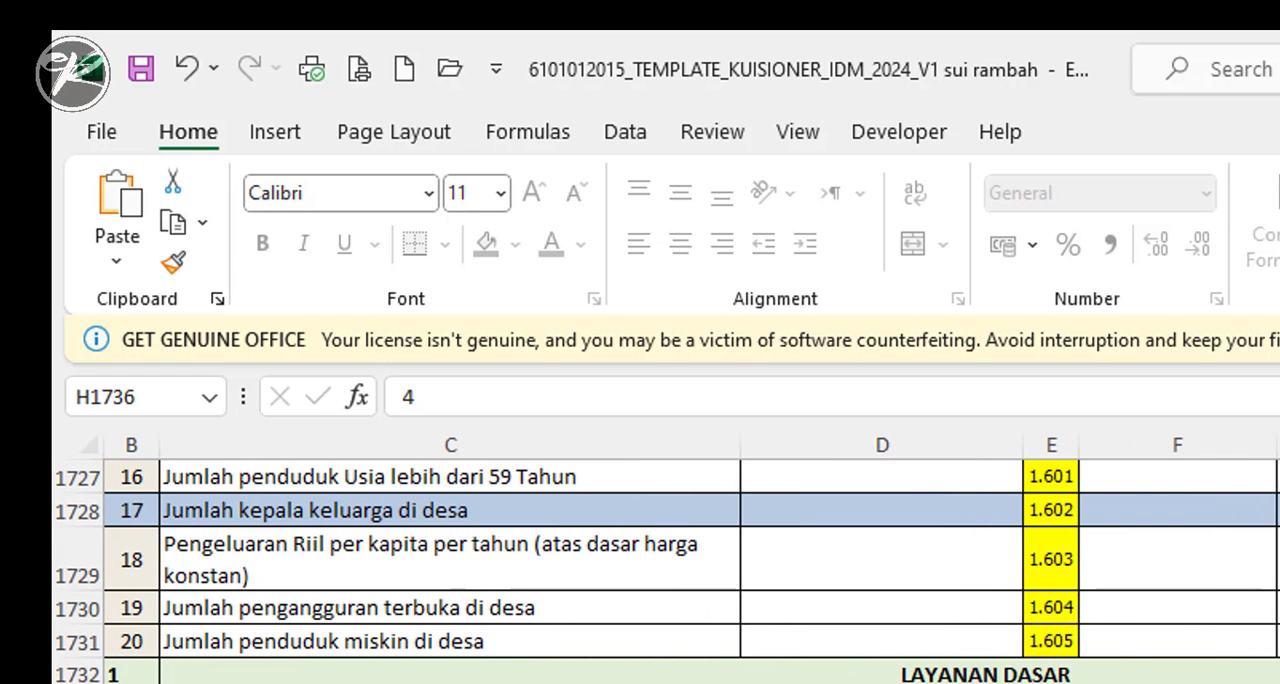
scroll(660, 570, "down", 1)
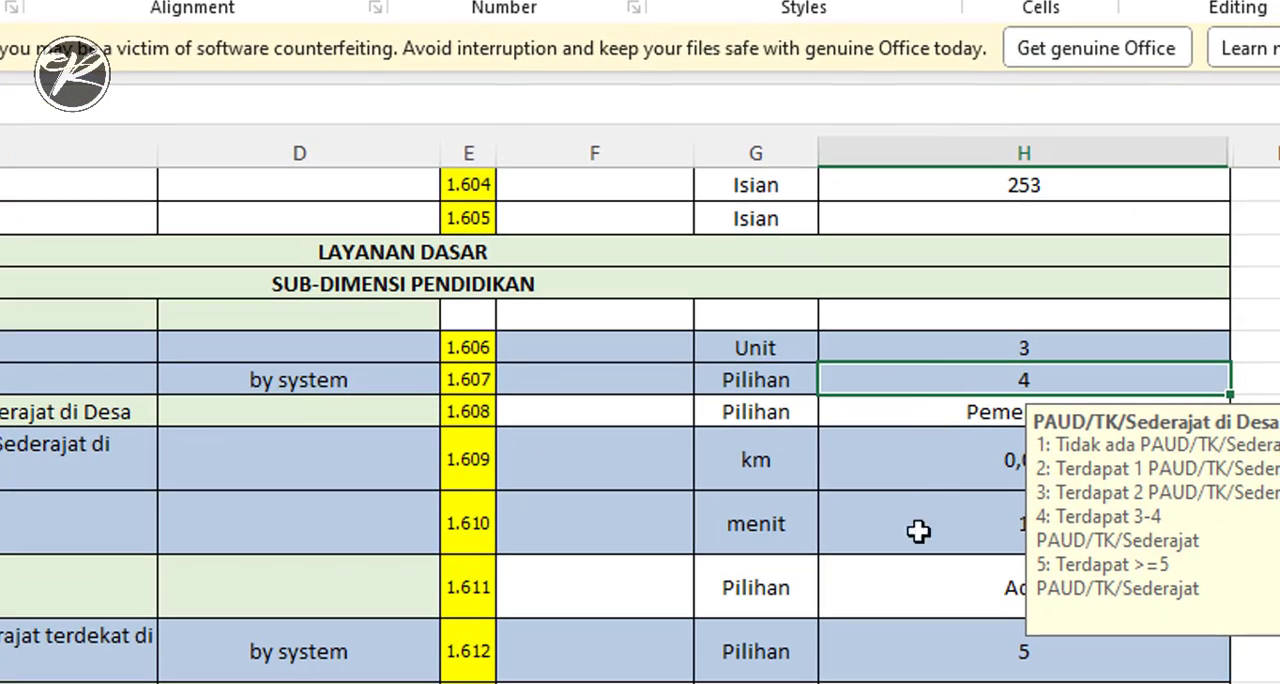
left_click(926, 462)
scroll(950, 562, "down", 2)
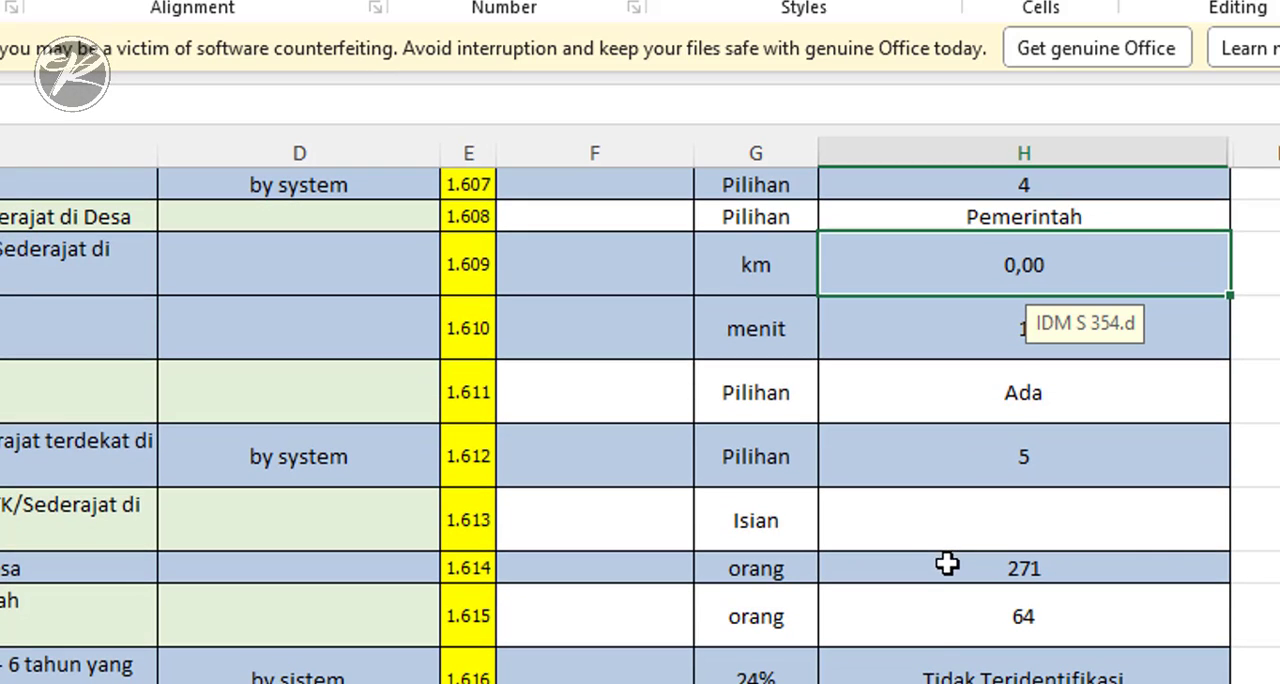
left_click(977, 674)
scroll(443, 595, "down", 1)
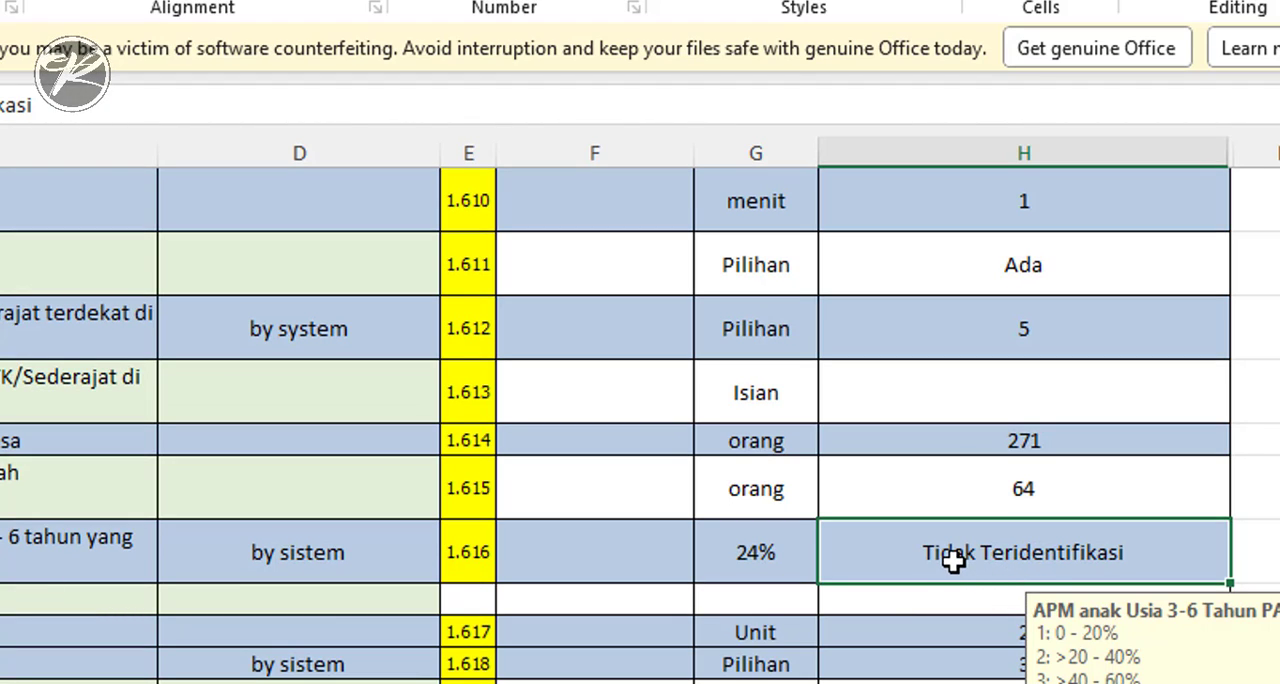
scroll(953, 562, "down", 1)
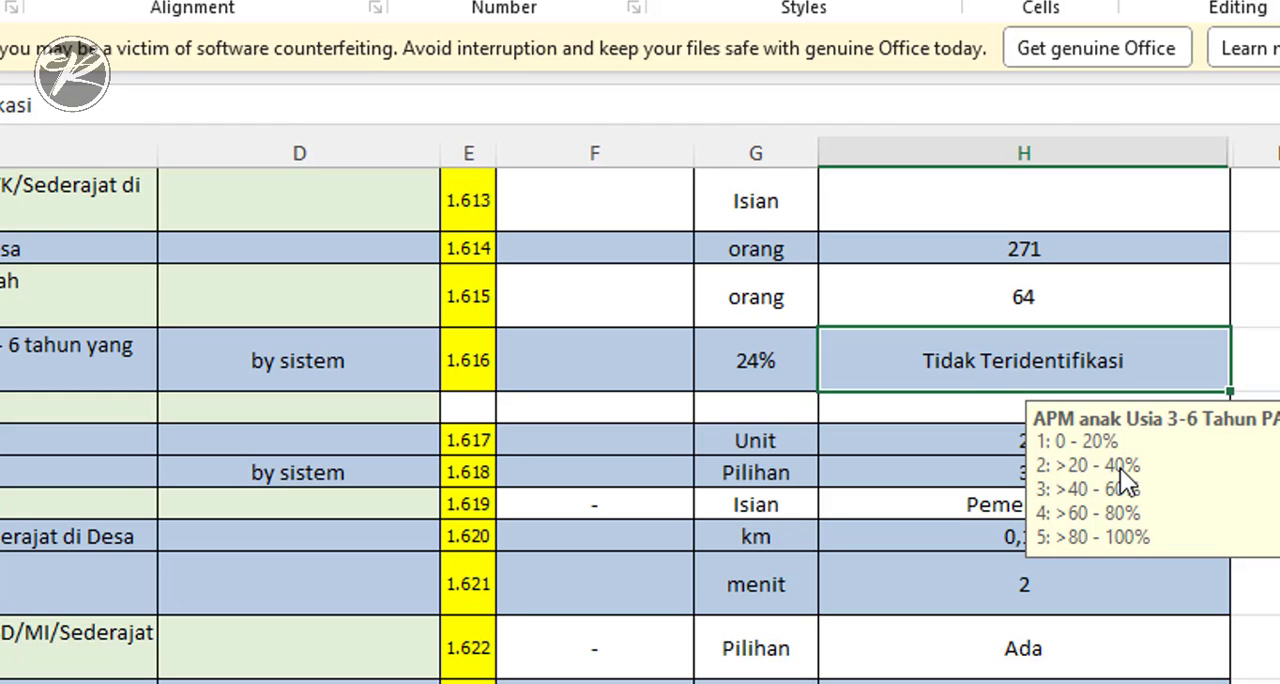
double_click(971, 366)
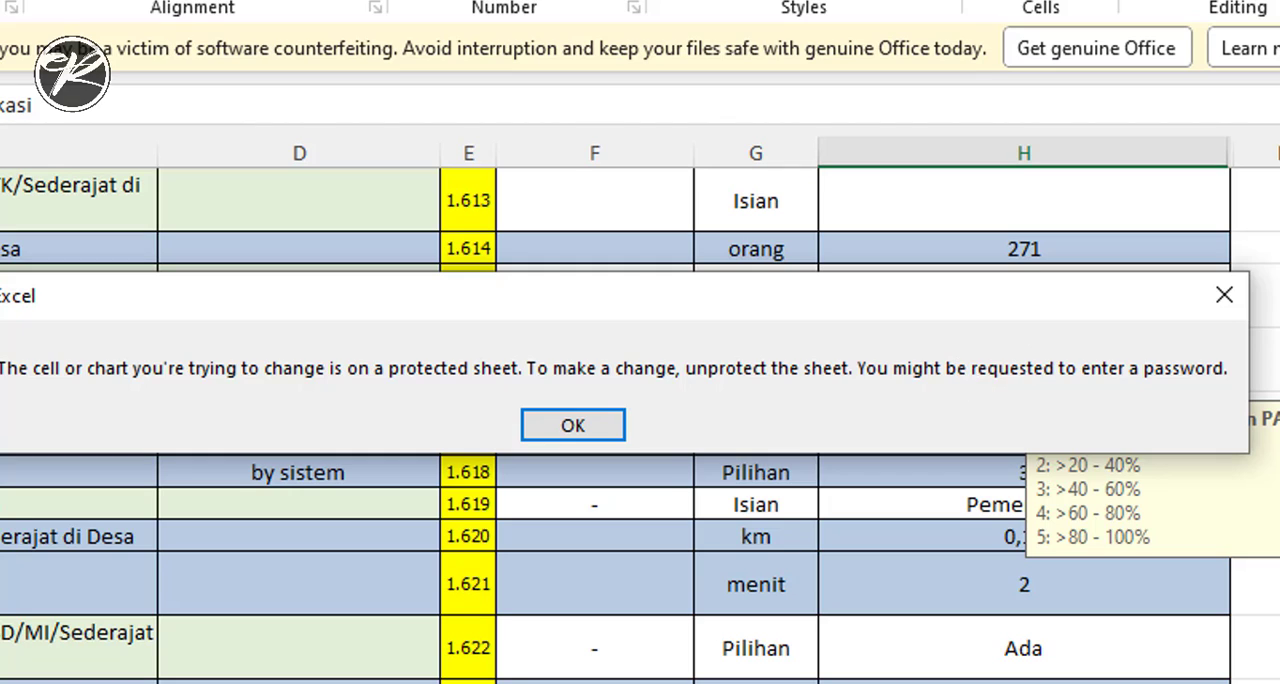
left_click(1222, 296)
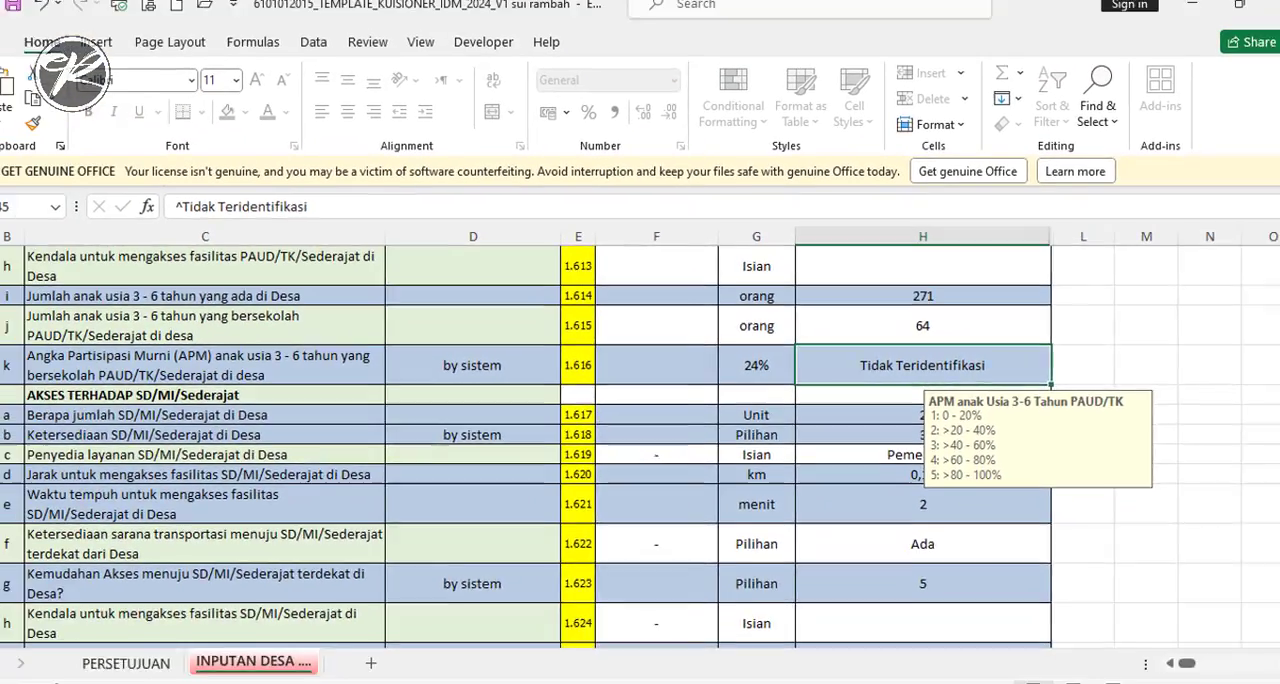
- Copy the entire protected INPUTAN DESA .... sheet into a new blank sheet of the same workbook
left_click(19, 238)
key("ctrl+c")
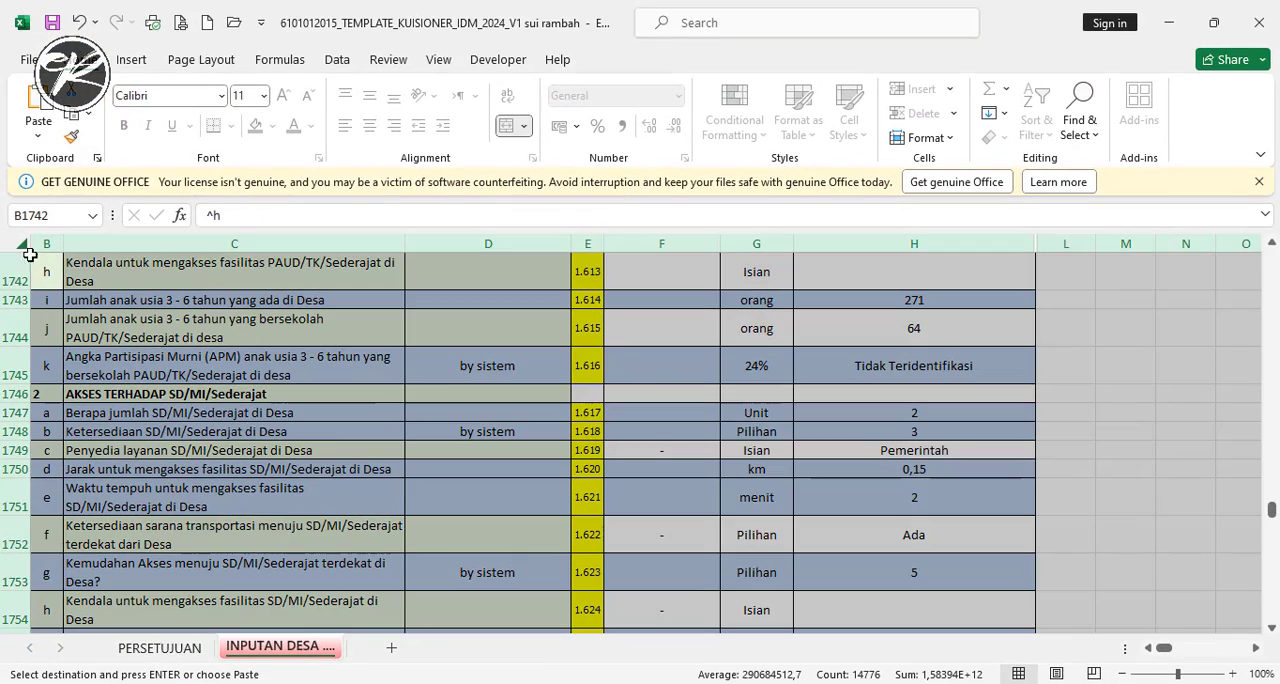
left_click(393, 650)
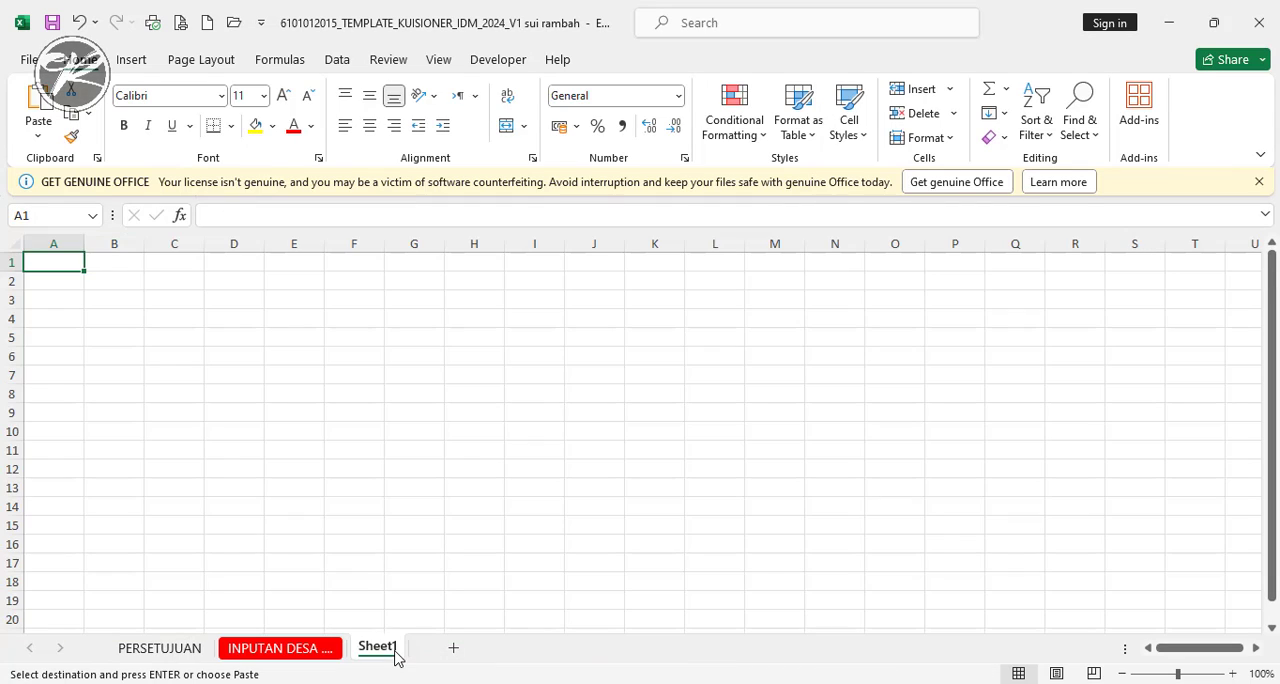
left_click(17, 243)
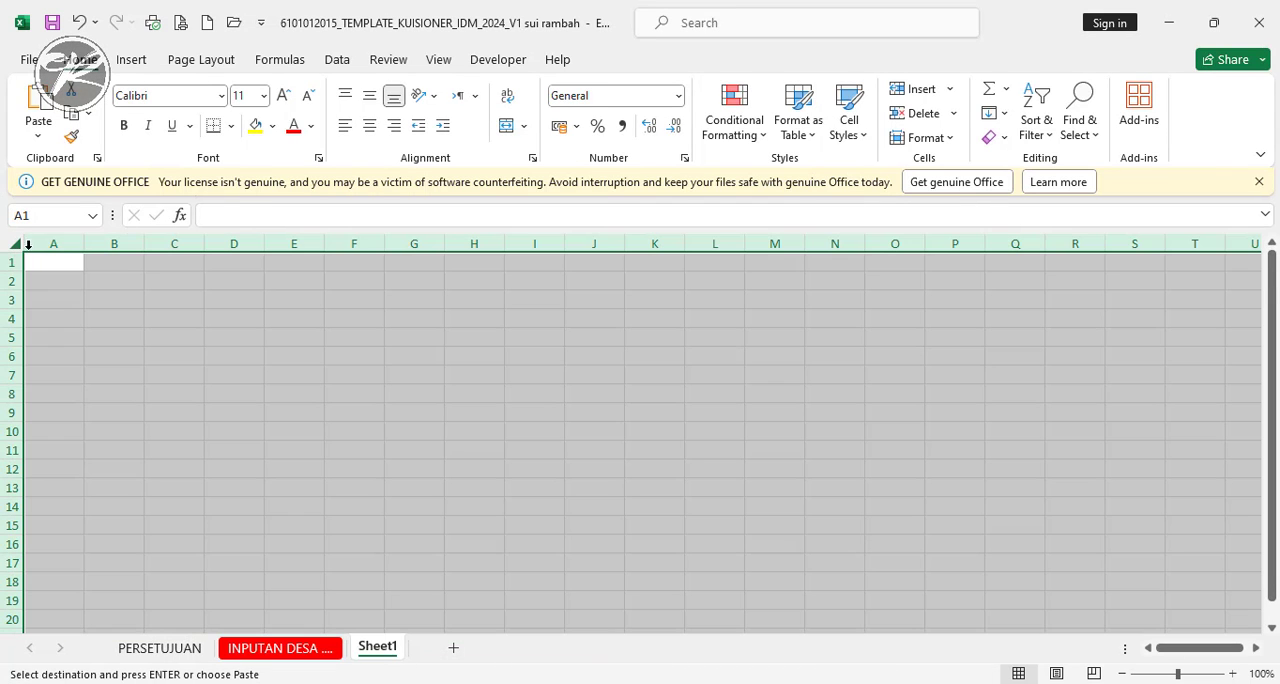
key("Return")
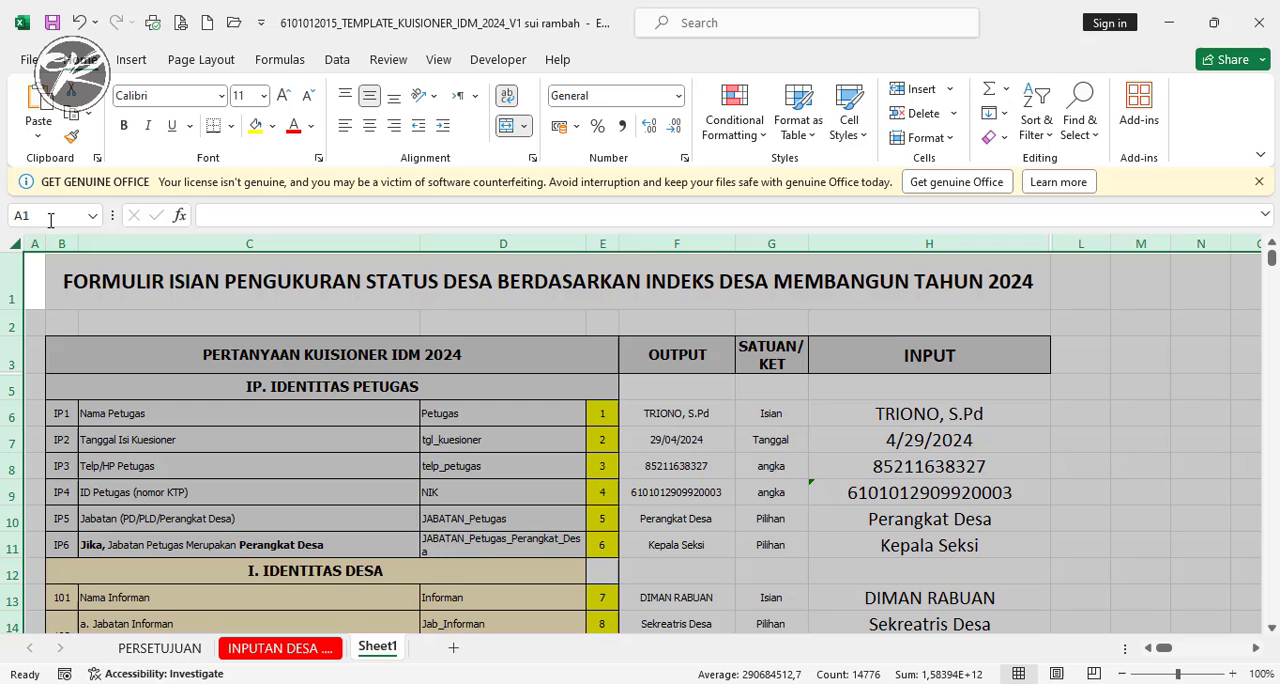
- In Sheet1, replace the Tidak Teridentifikasi entry in H1745 with 2, the APM code for >20 - 40%
left_click_drag(50, 220, 3, 215)
type("H1745")
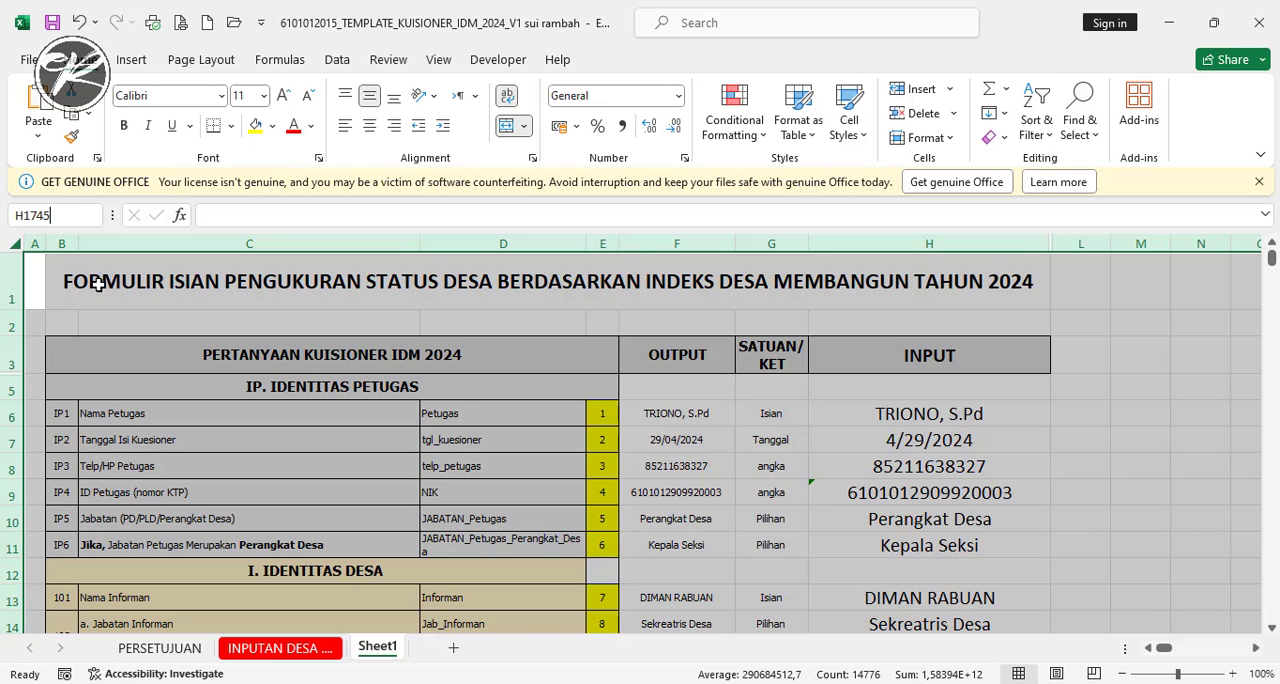
key("Return")
left_click_drag(1163, 649, 1158, 655)
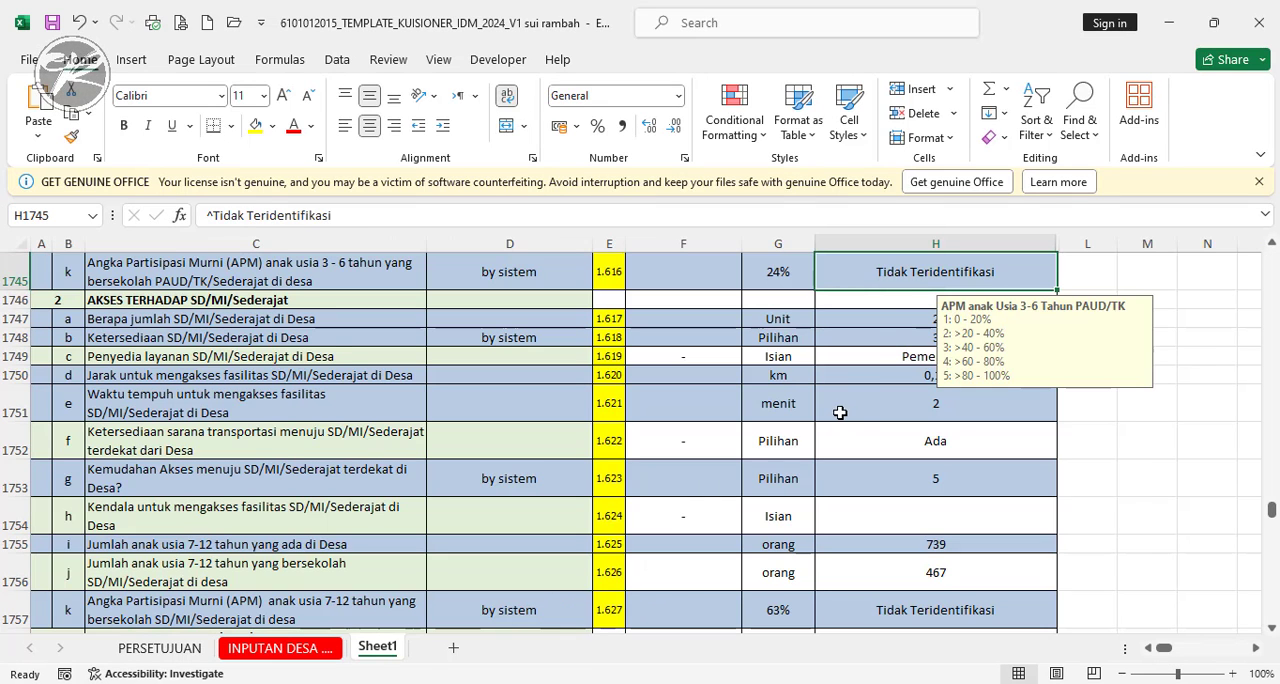
scroll(855, 395, "up", 1)
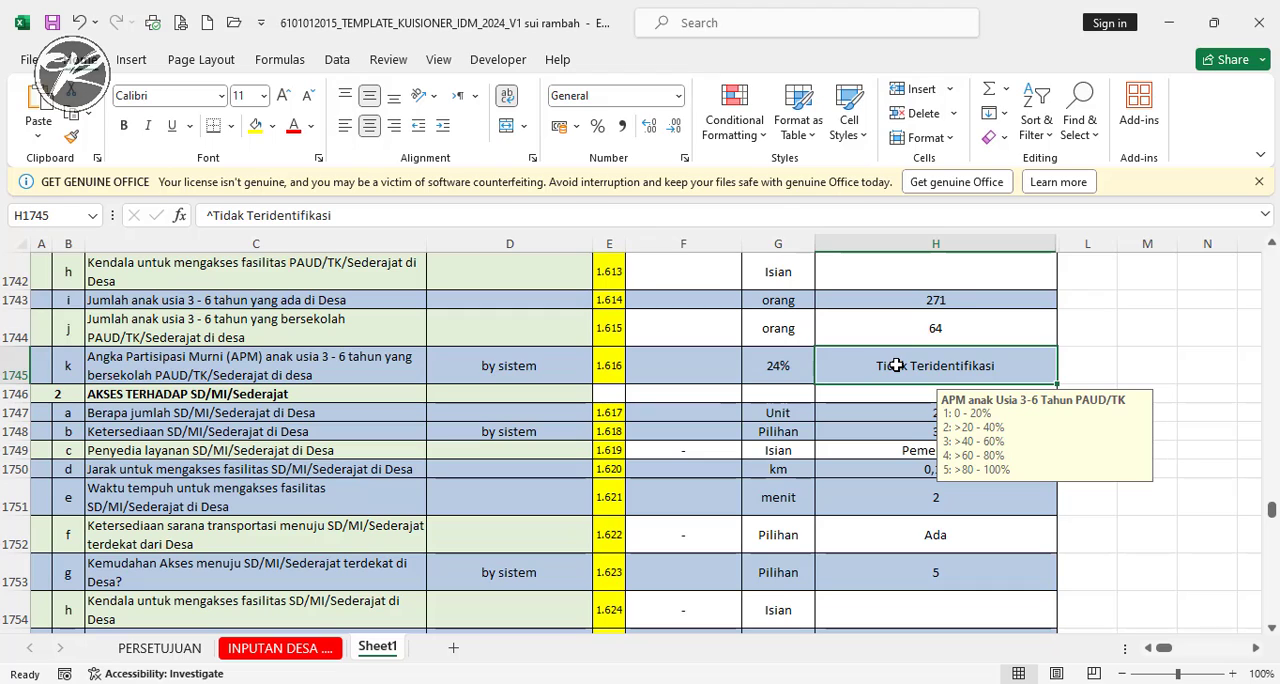
double_click(897, 365)
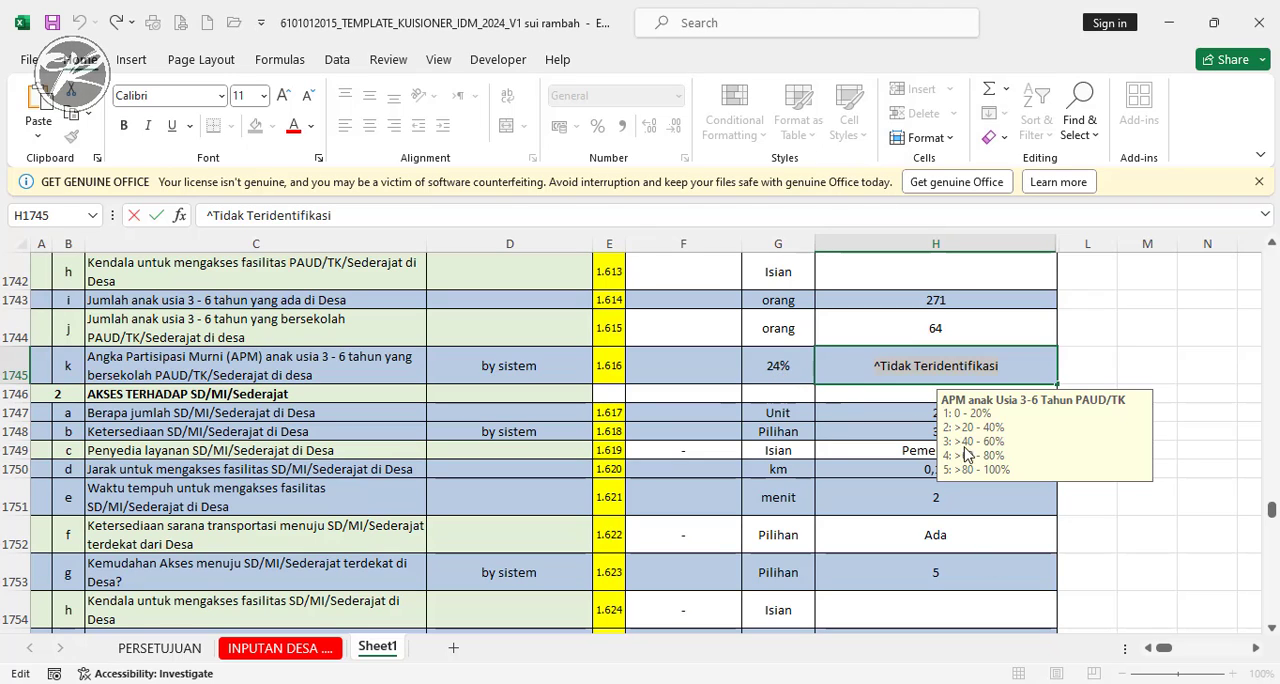
type("2")
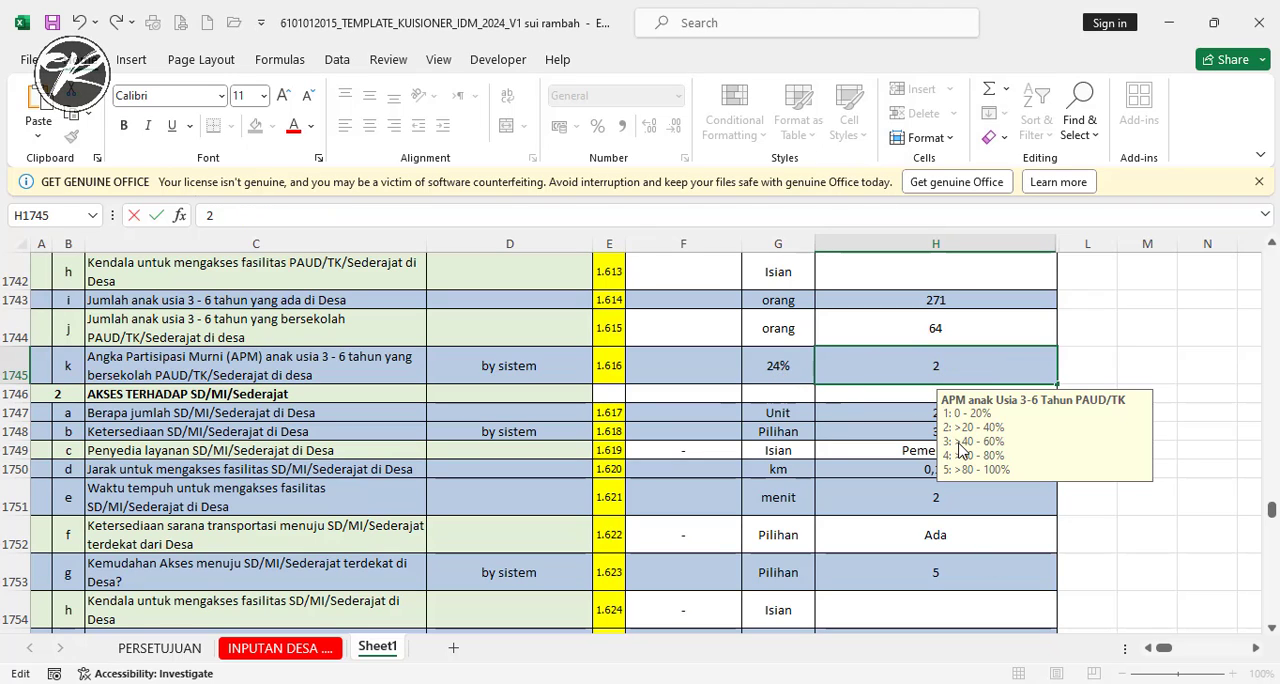
key("Return")
- In H1757, replace the SD/MI/Sederajat APM entry Tidak Teridentifikasi with 4, the code for >60 - 80%
scroll(971, 463, "down", 2)
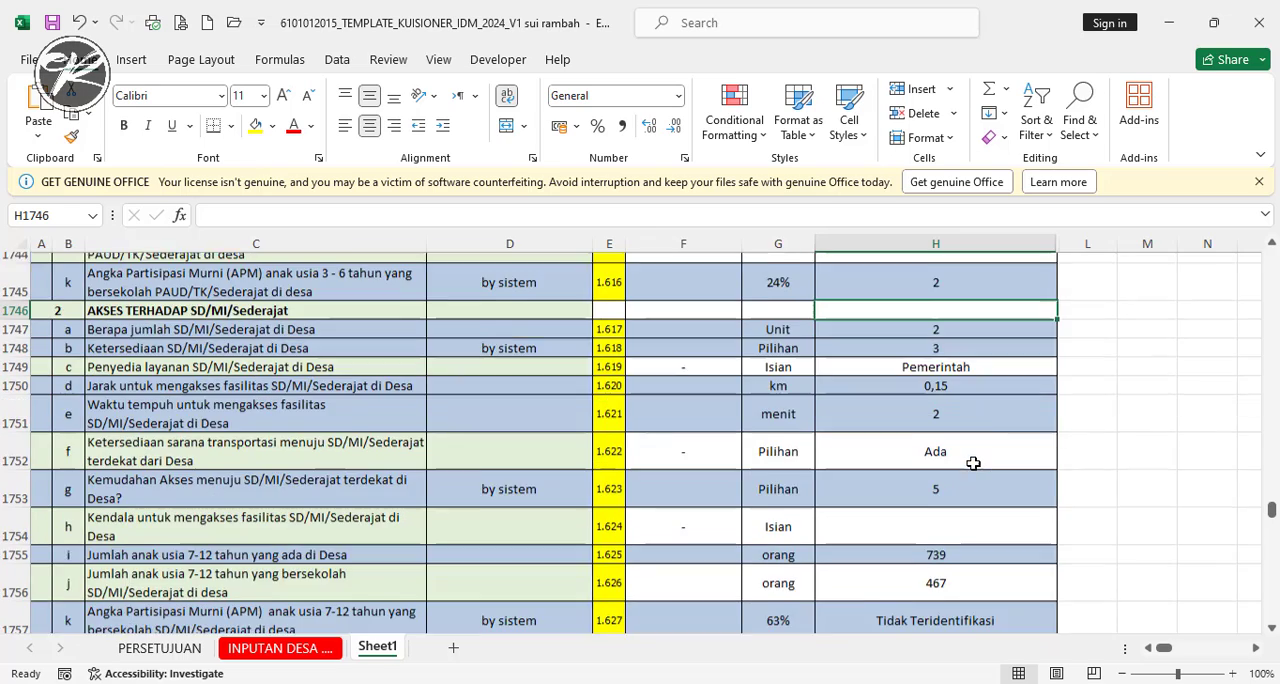
scroll(970, 460, "down", 2)
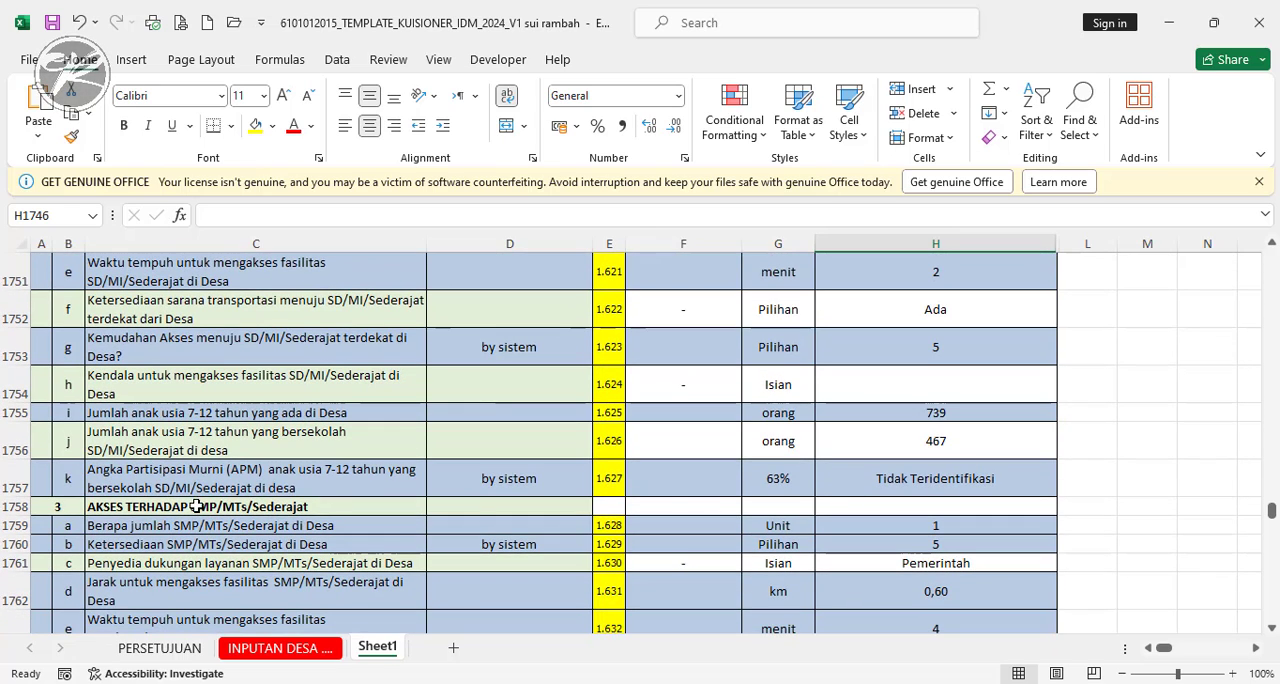
left_click(956, 481)
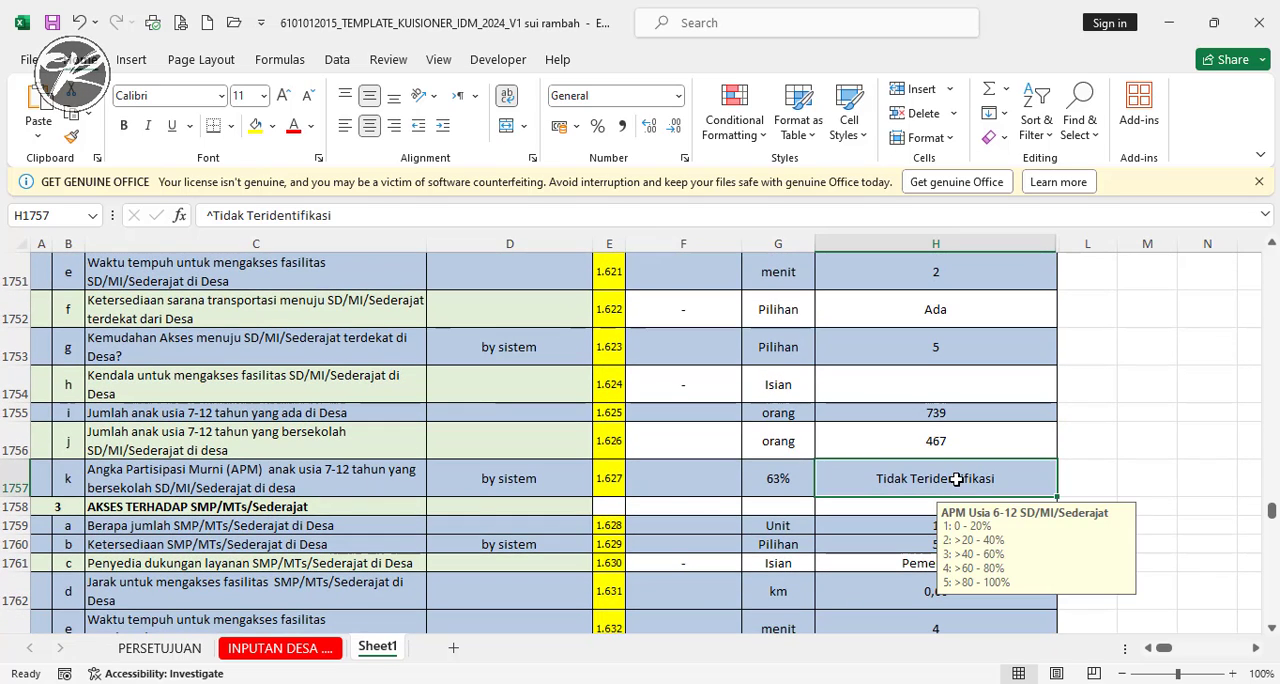
double_click(899, 479)
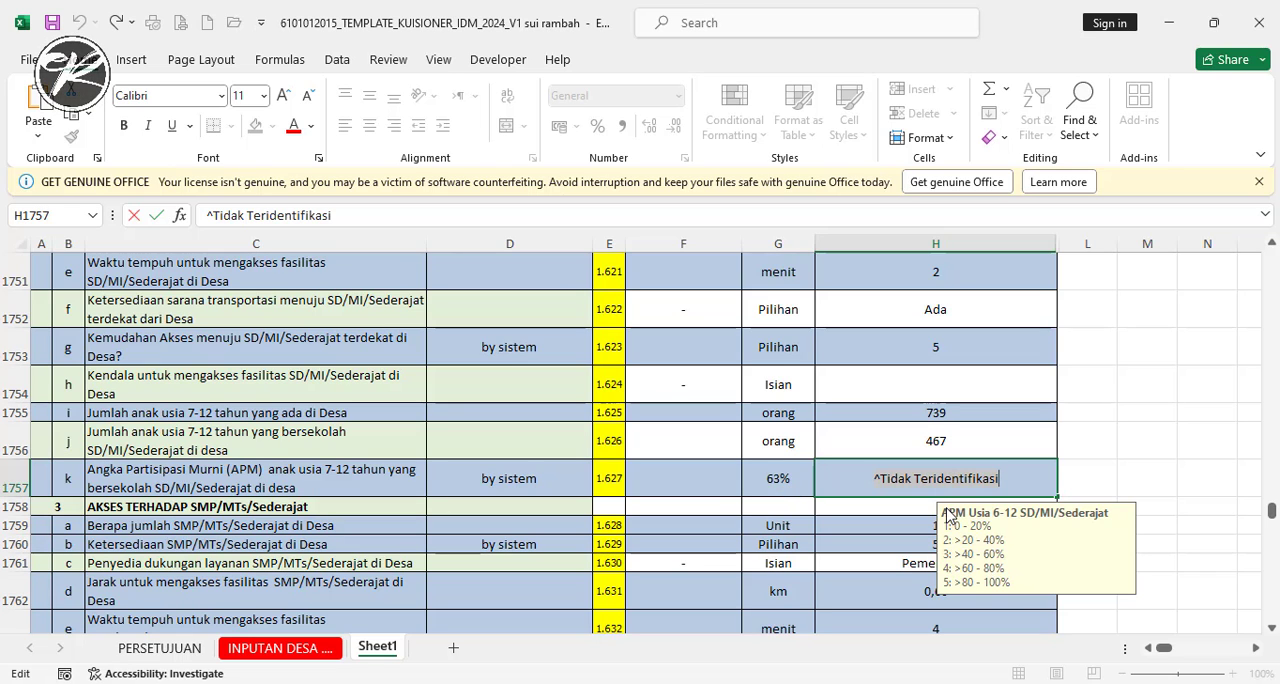
type("4")
key("Return")
- In H1769, replace the SMP/MTs/Sederajat APM entry Tidak Teridentifikasi with 1, the code for 0 - 20%
scroll(975, 480, "down", 1)
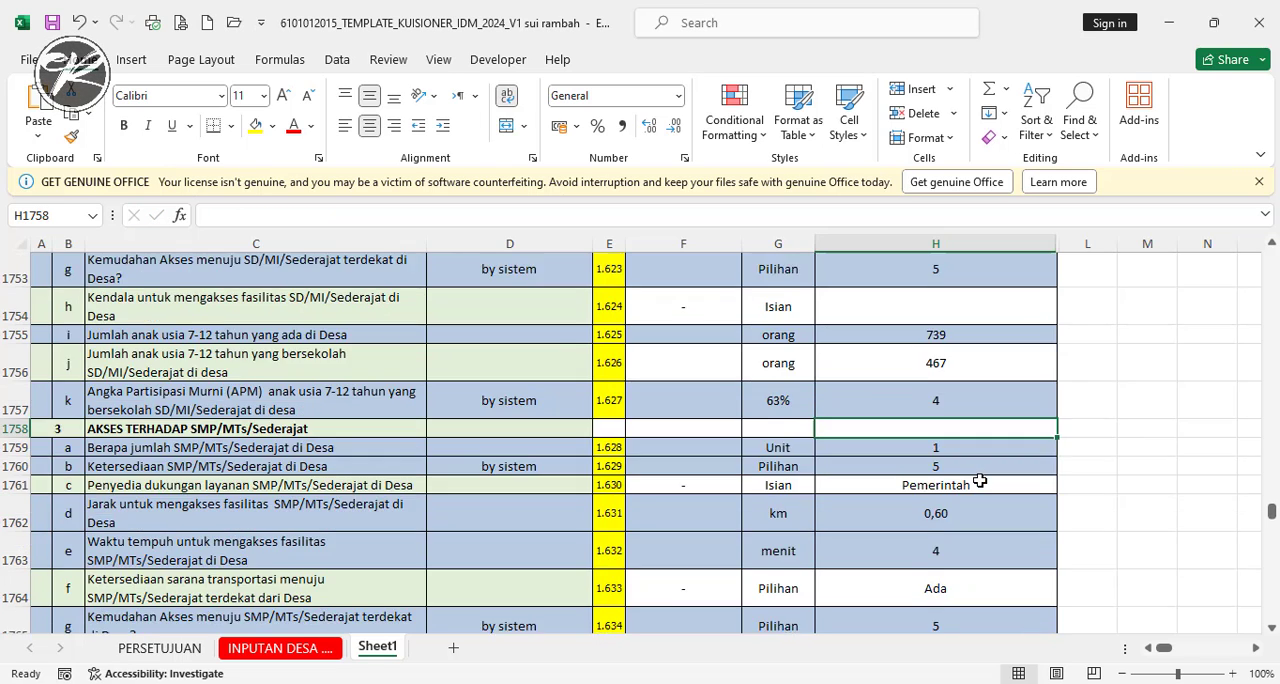
scroll(980, 481, "down", 4)
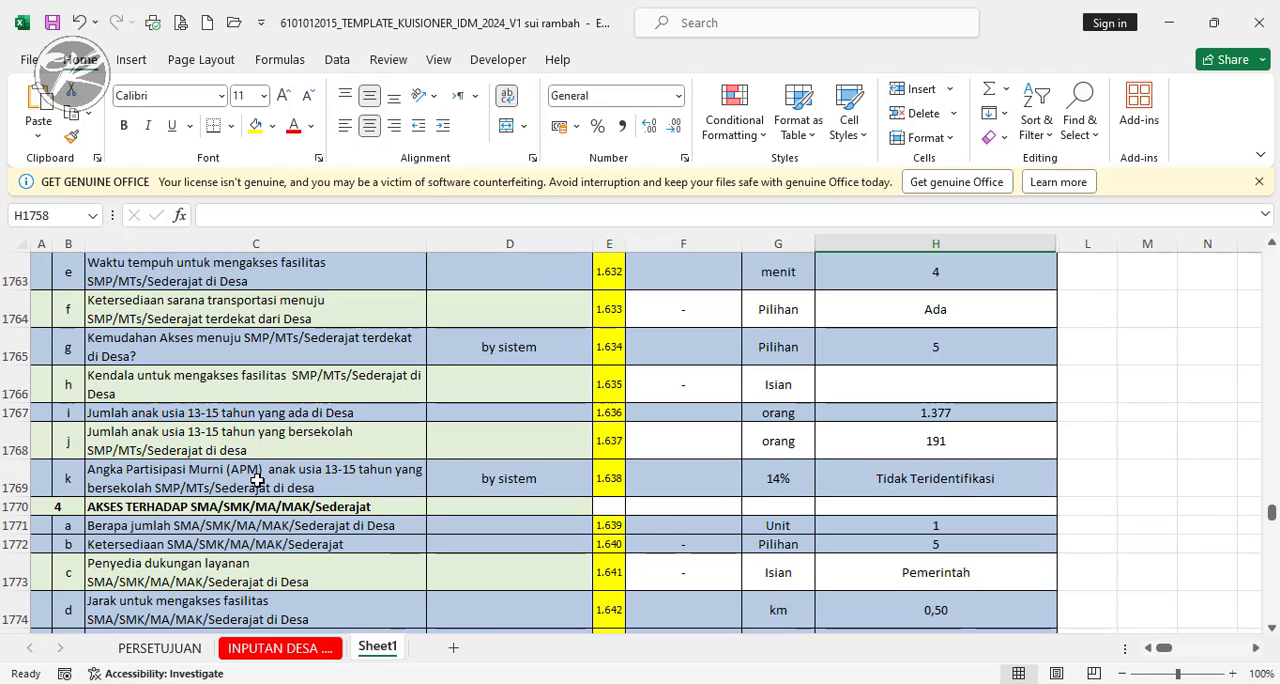
left_click(952, 480)
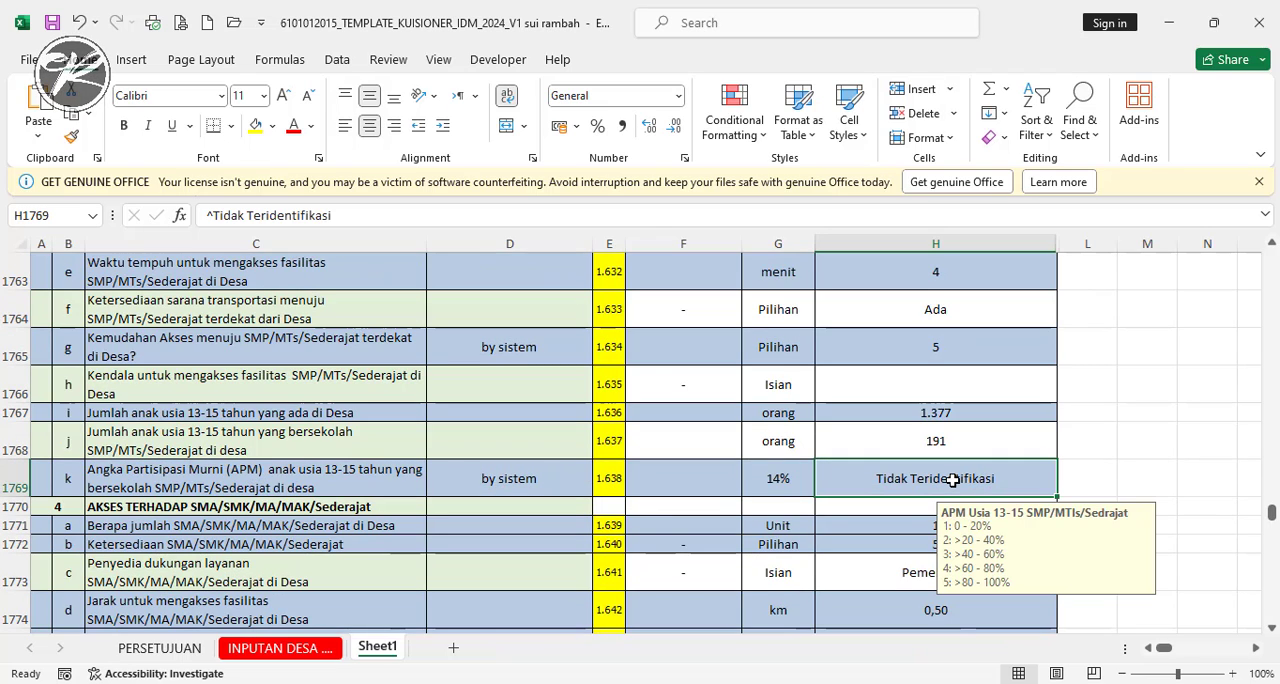
double_click(952, 480)
left_click_drag(874, 480, 1049, 483)
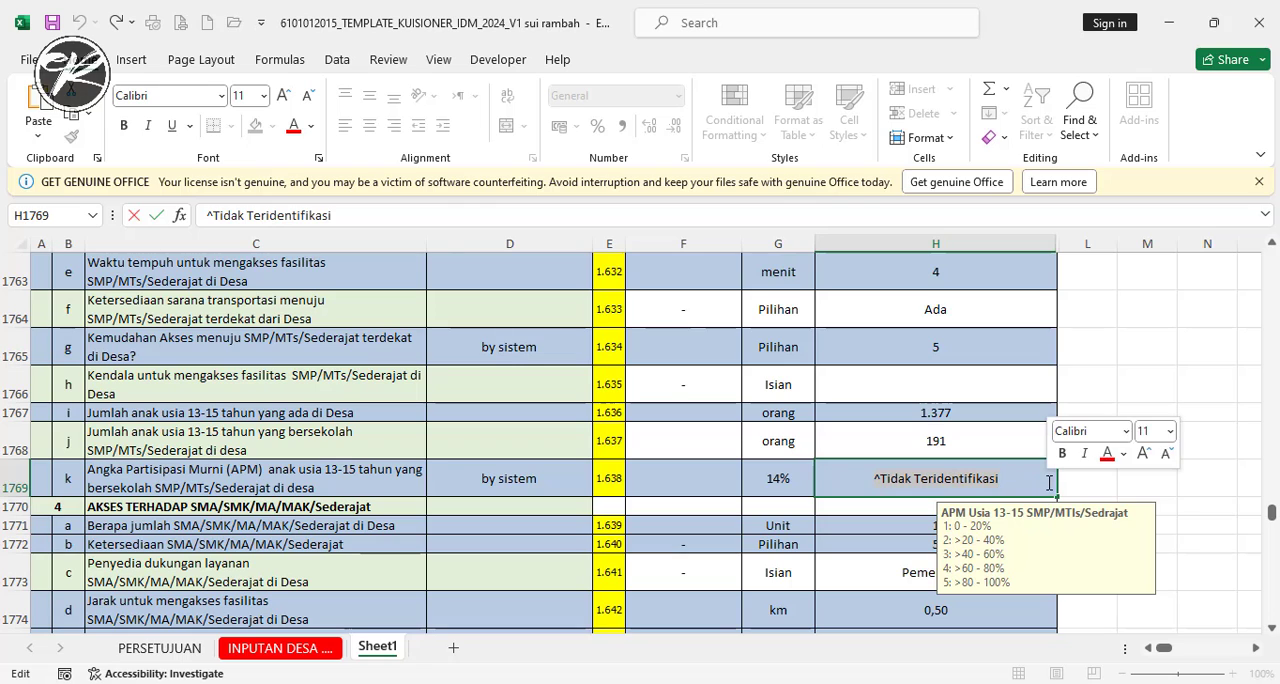
type("1")
key("Return")
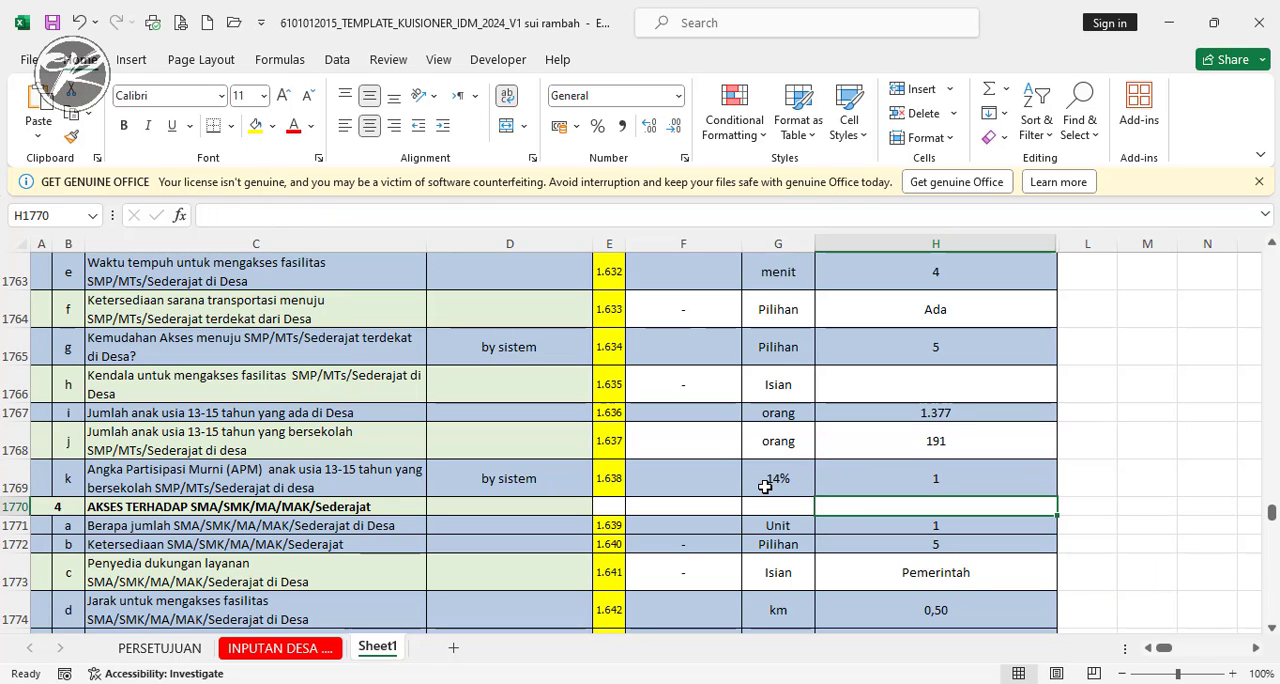
- In H1781, replace the SMA/SMK/MA/MAK/Sederajat APM entry Tidak Teridentifikasi with 4, the code for >60 - 80%
scroll(934, 506, "down", 3)
scroll(936, 508, "down", 2)
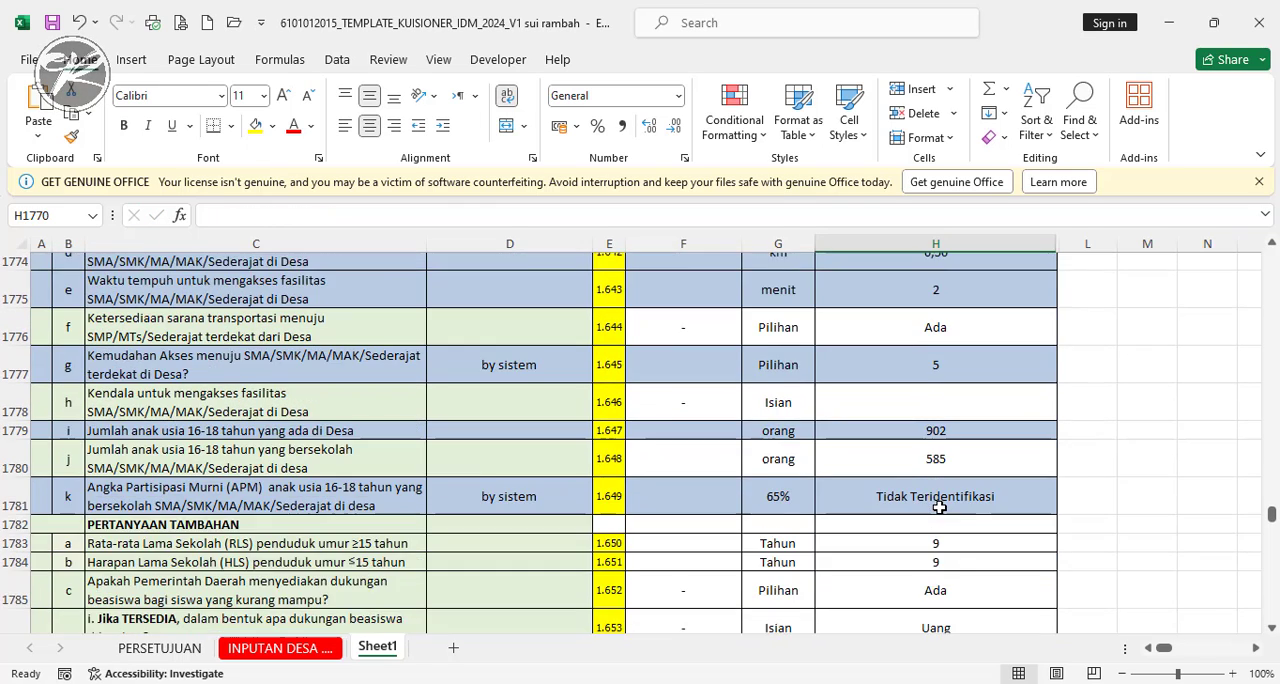
left_click(938, 490)
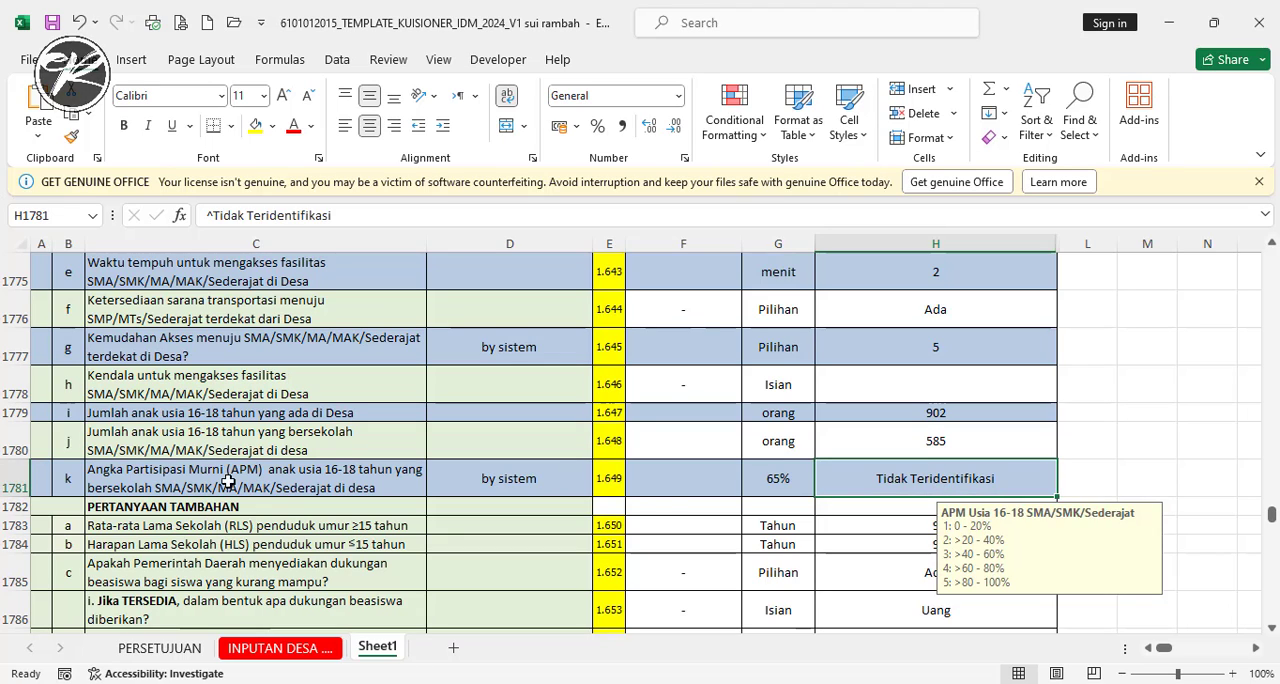
double_click(926, 481)
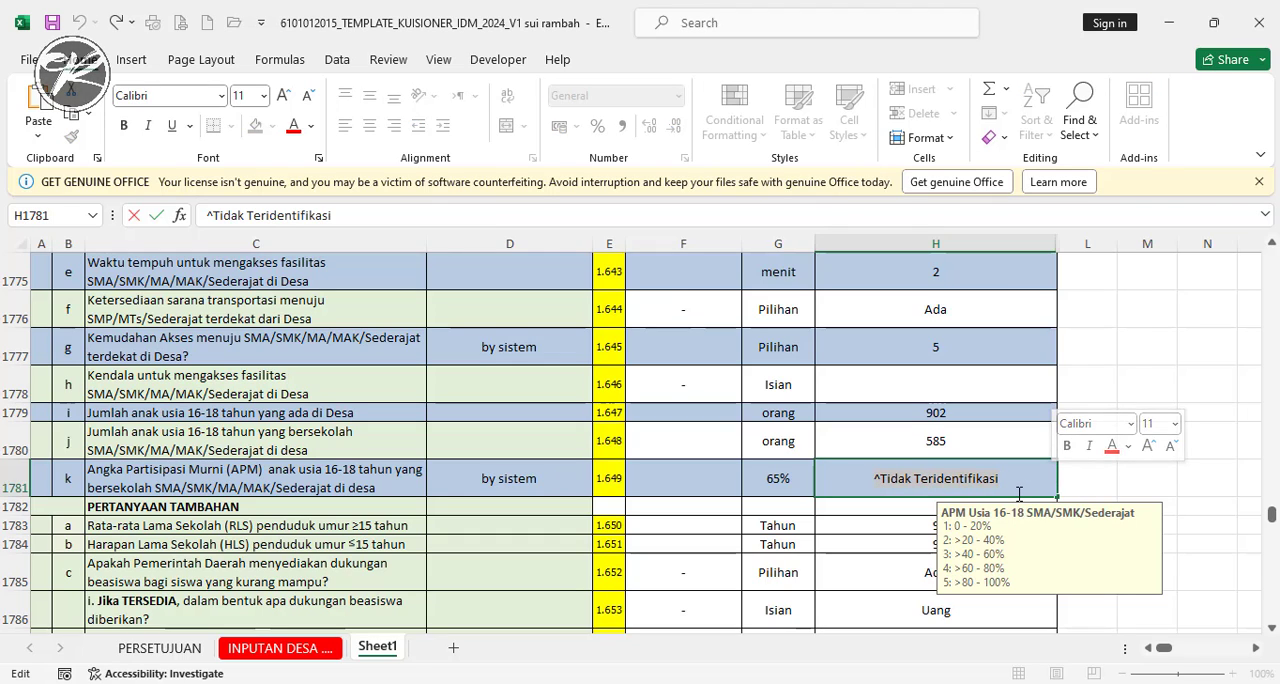
type("4")
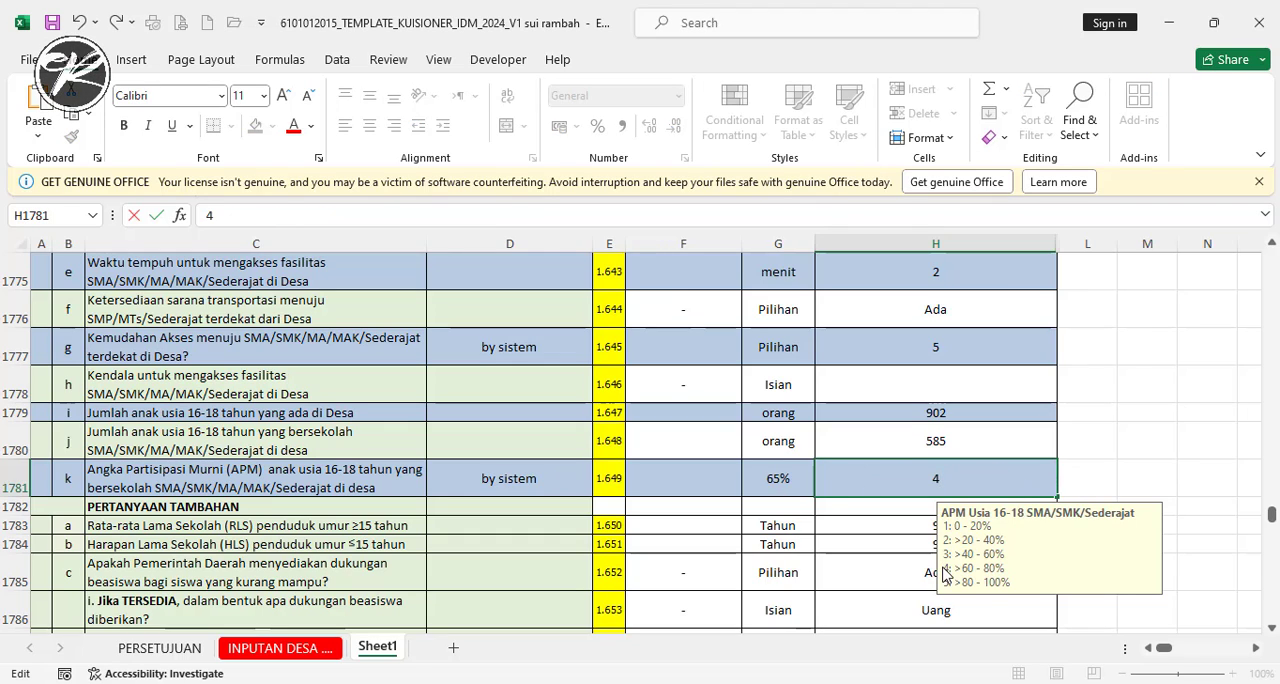
key("Return")
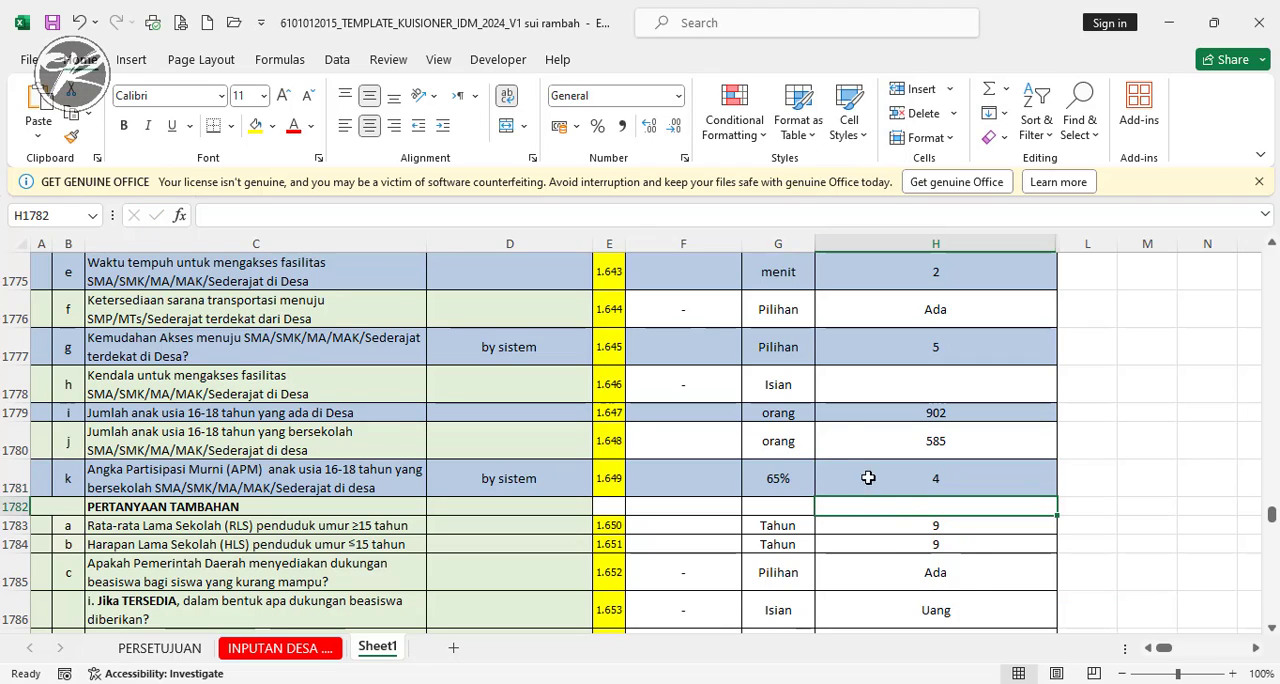
- Go to the TOTAL SKOR row at the end of the sheet and inspect the formula in H2471
scroll(866, 477, "down", 2)
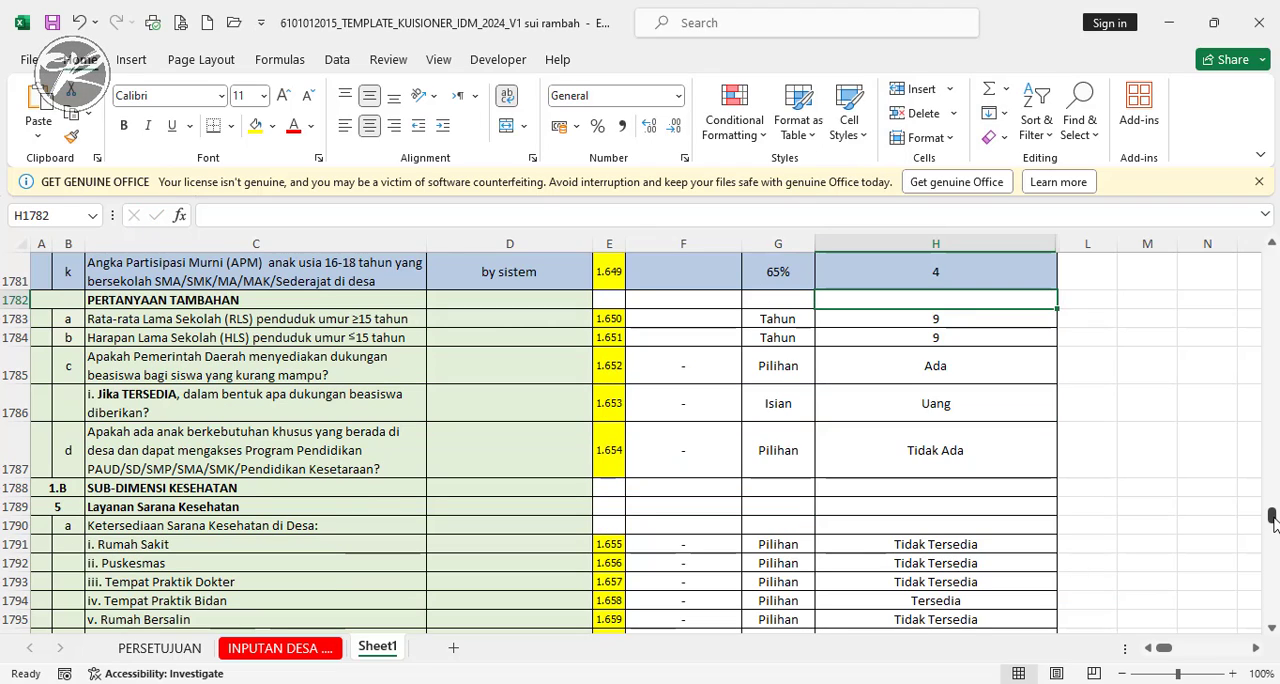
left_click_drag(1273, 524, 1271, 611)
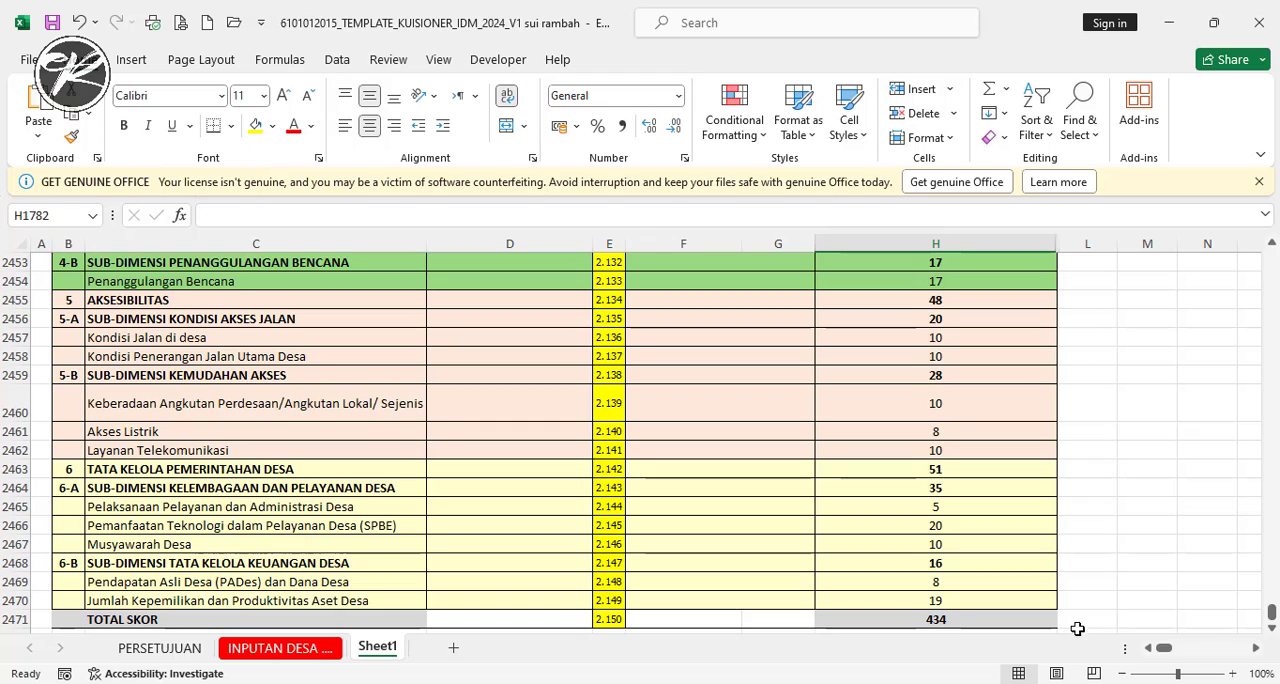
left_click(931, 619)
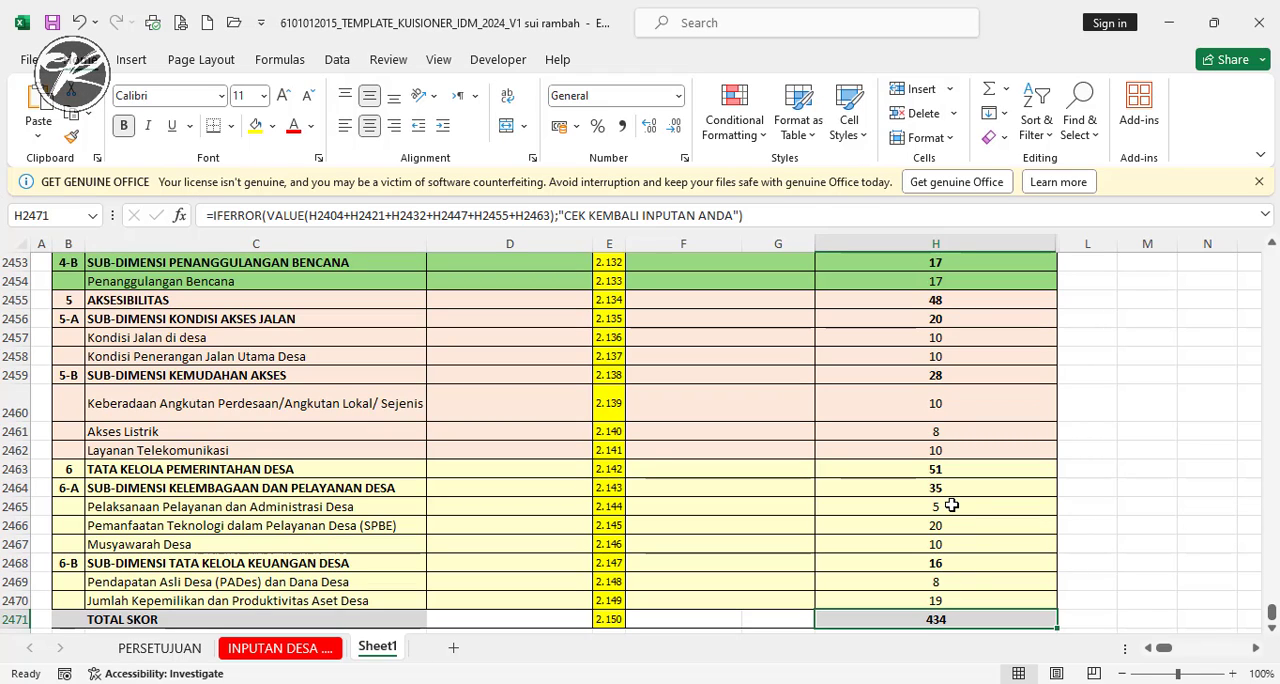
scroll(913, 577, "down", 2)
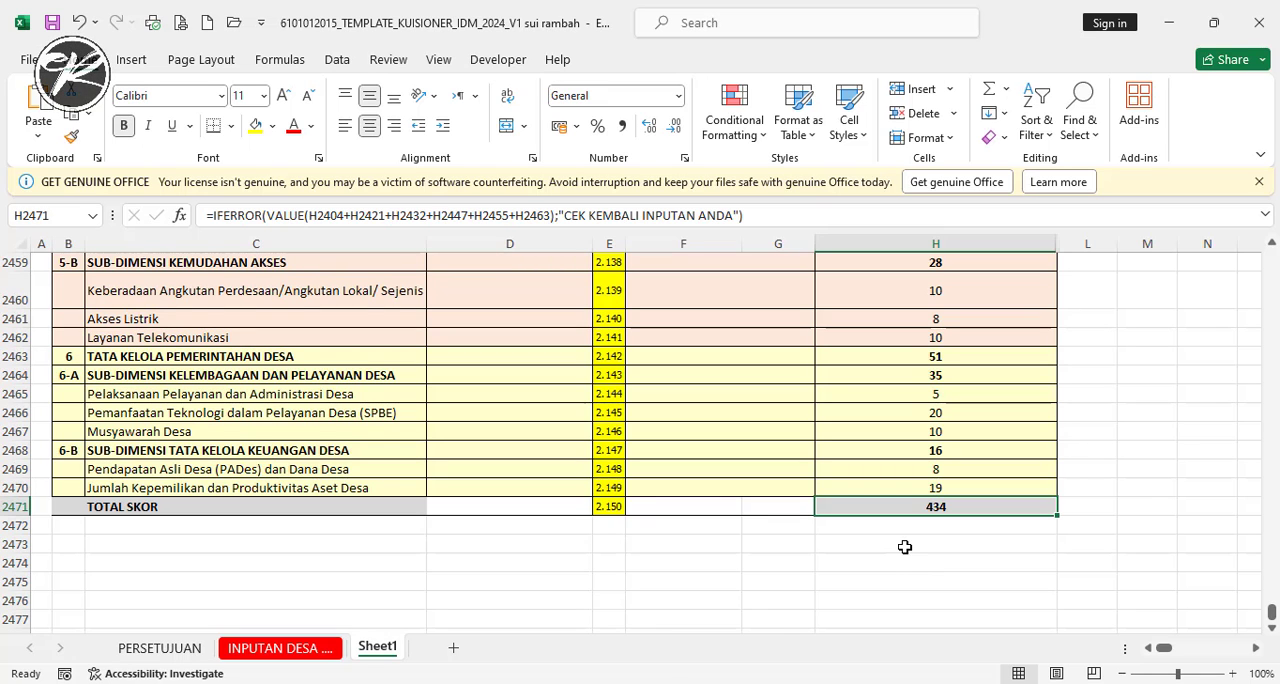
- Review the dimension and sub-dimension scores in column H above TOTAL SKOR, from EKONOMI to TATA KELOLA PEMERINTAHAN DESA, for remaining errors
scroll(900, 543, "up", 2)
scroll(895, 540, "up", 2)
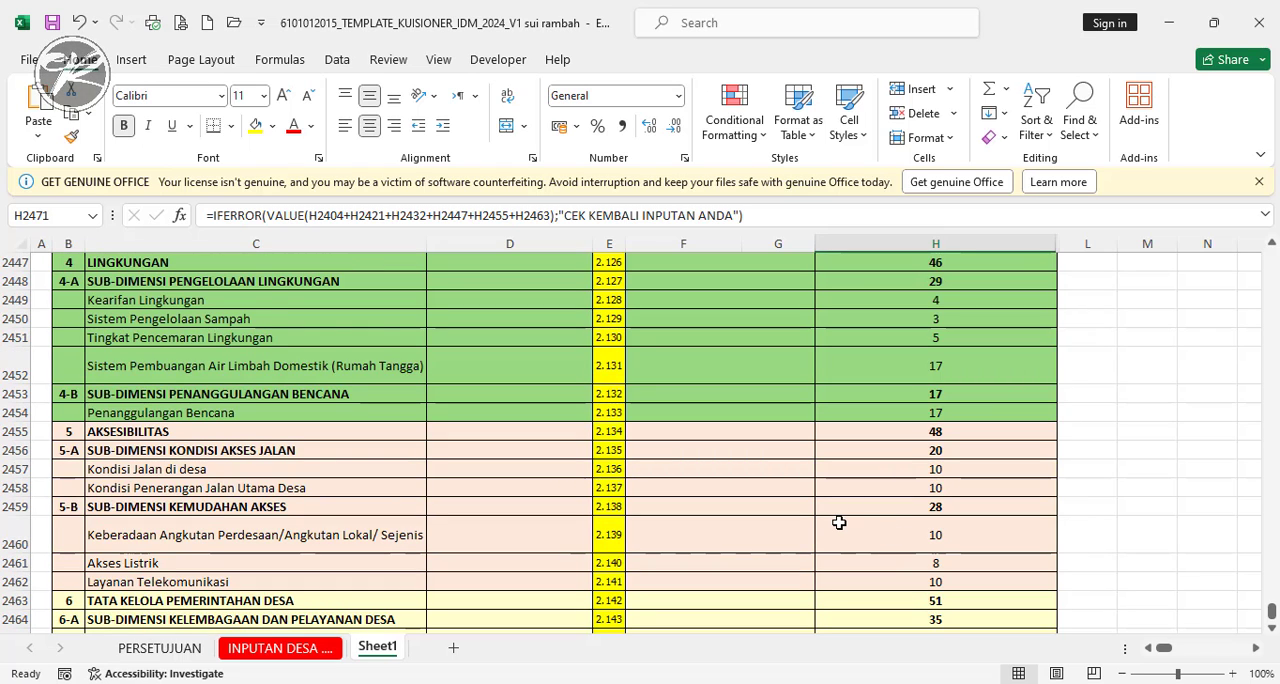
scroll(837, 520, "down", 2)
scroll(954, 537, "down", 1)
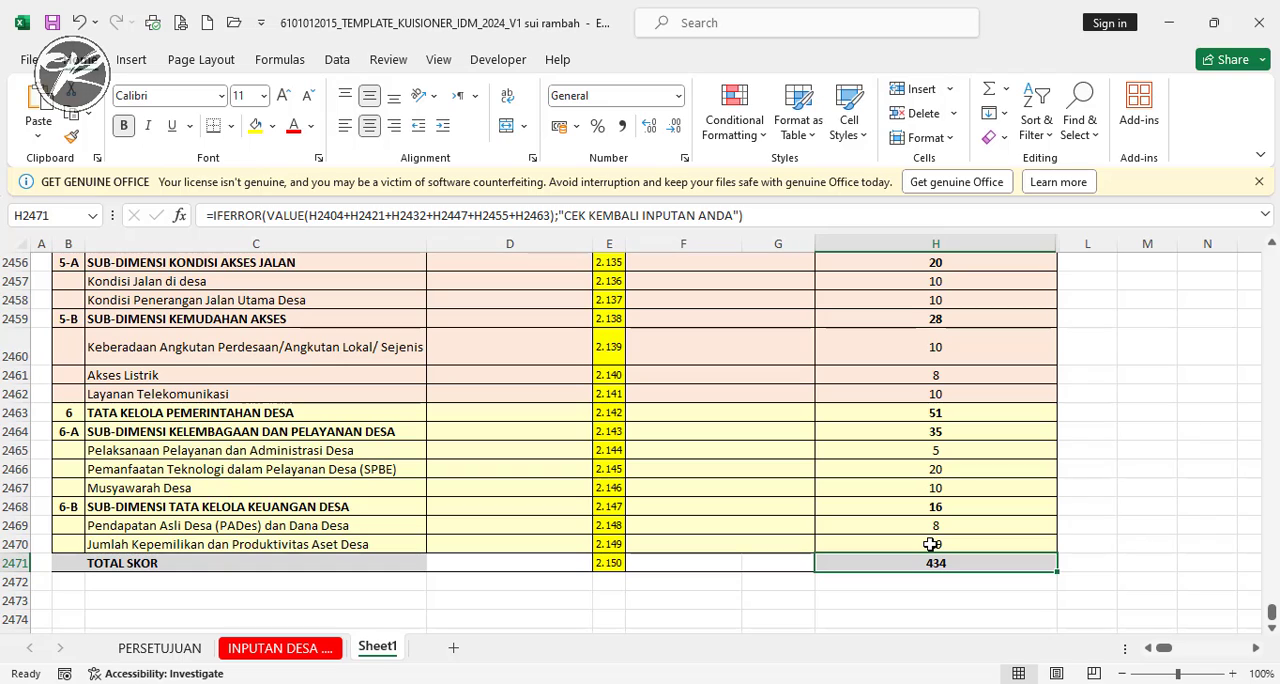
scroll(910, 509, "up", 2)
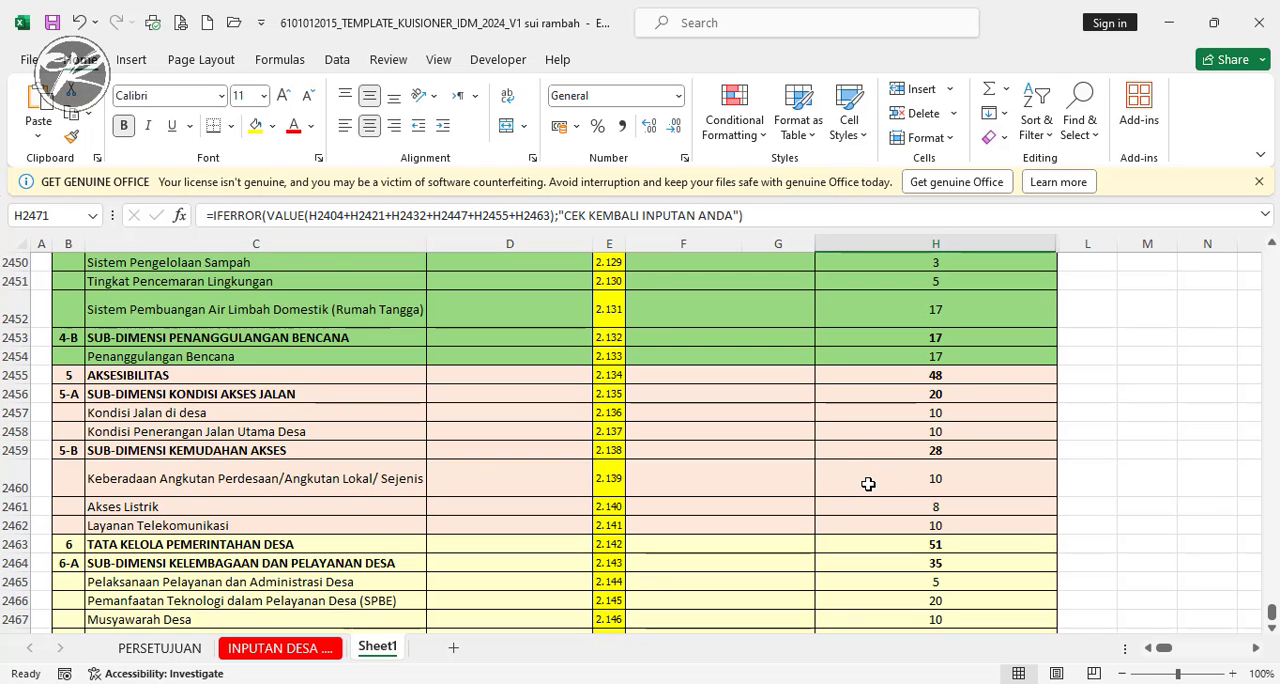
scroll(868, 484, "down", 3)
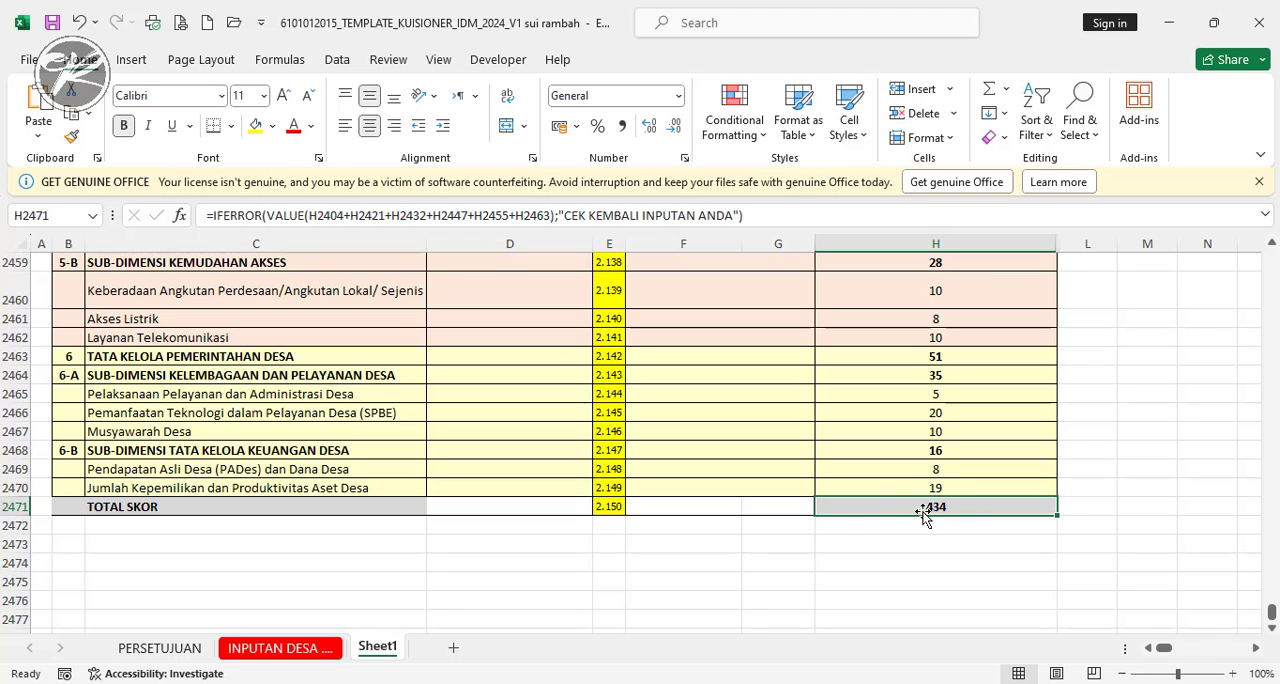
scroll(920, 485, "up", 4)
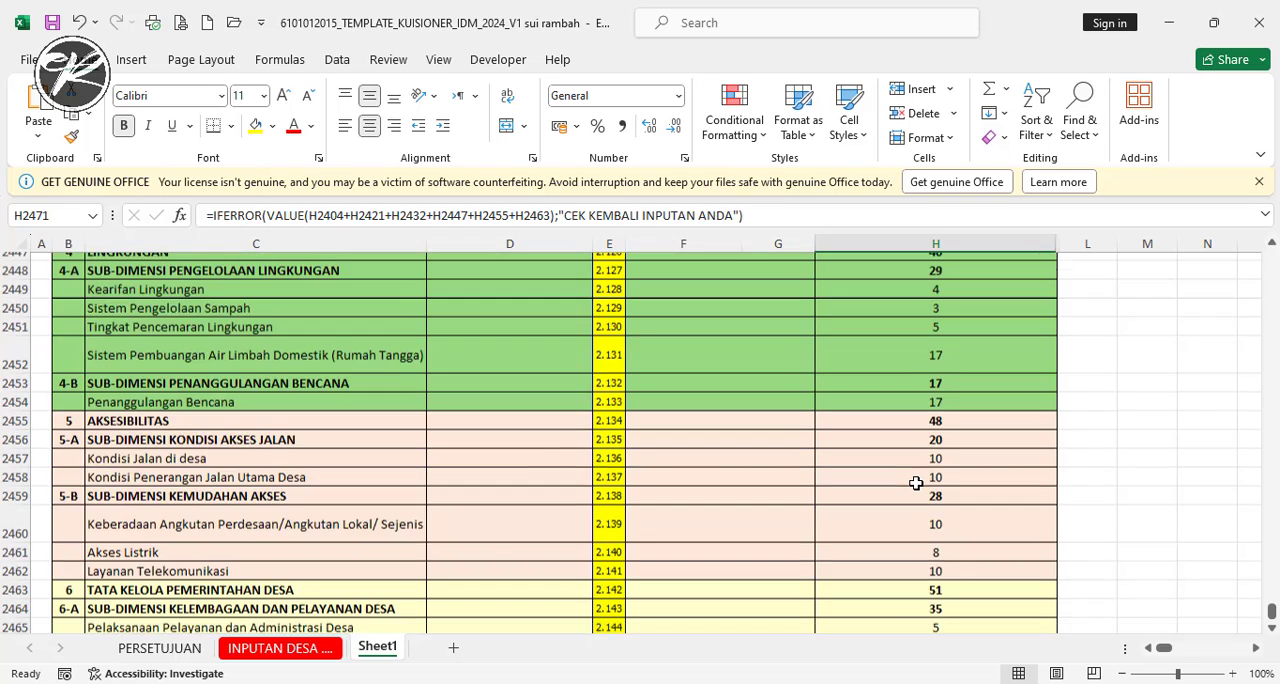
scroll(916, 483, "up", 6)
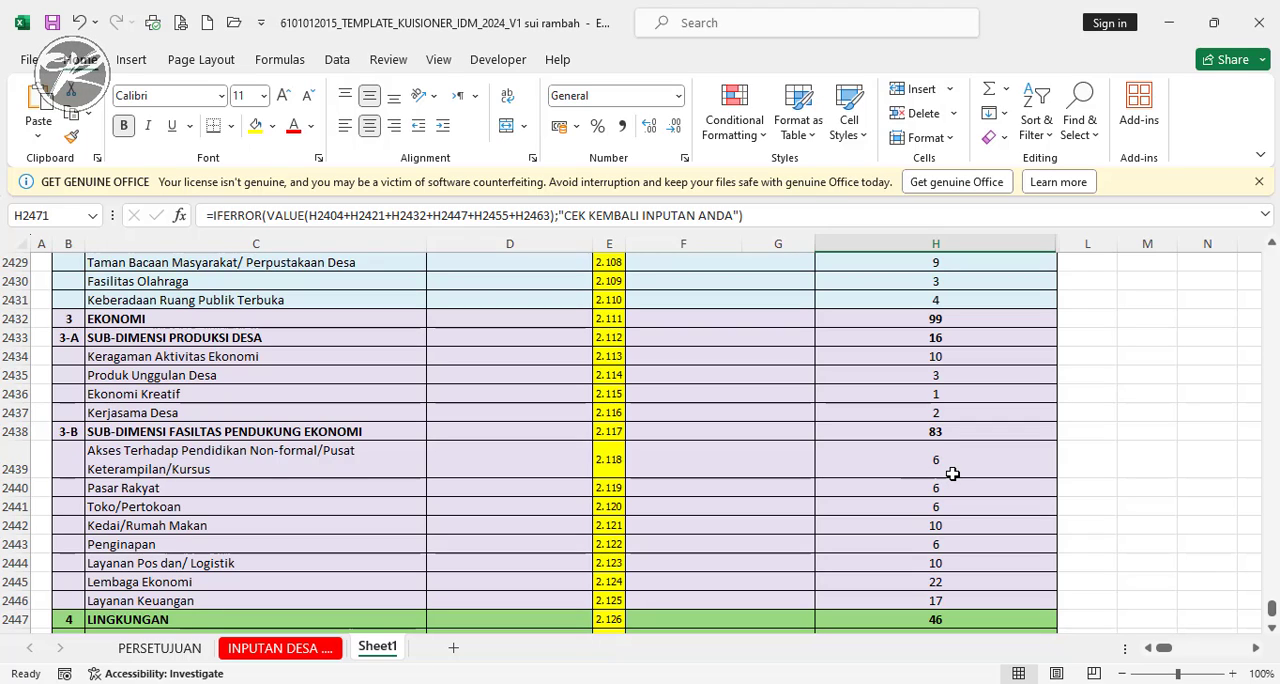
scroll(948, 475, "down", 4)
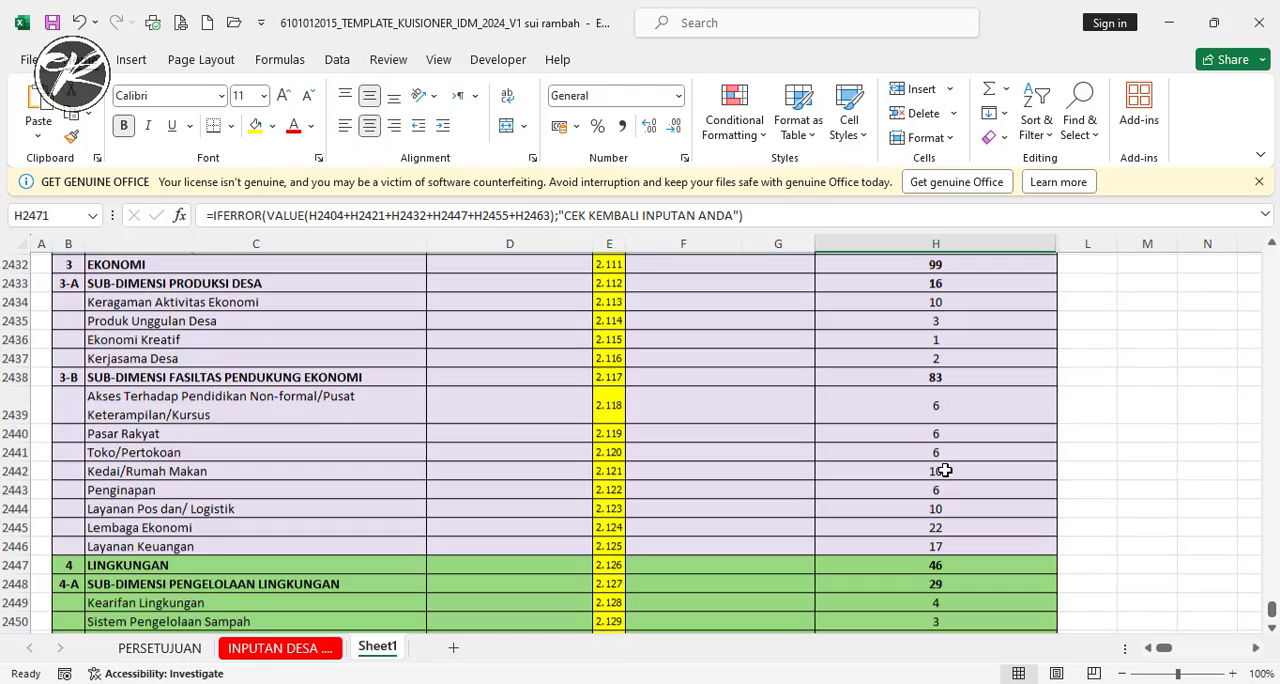
scroll(942, 472, "down", 1)
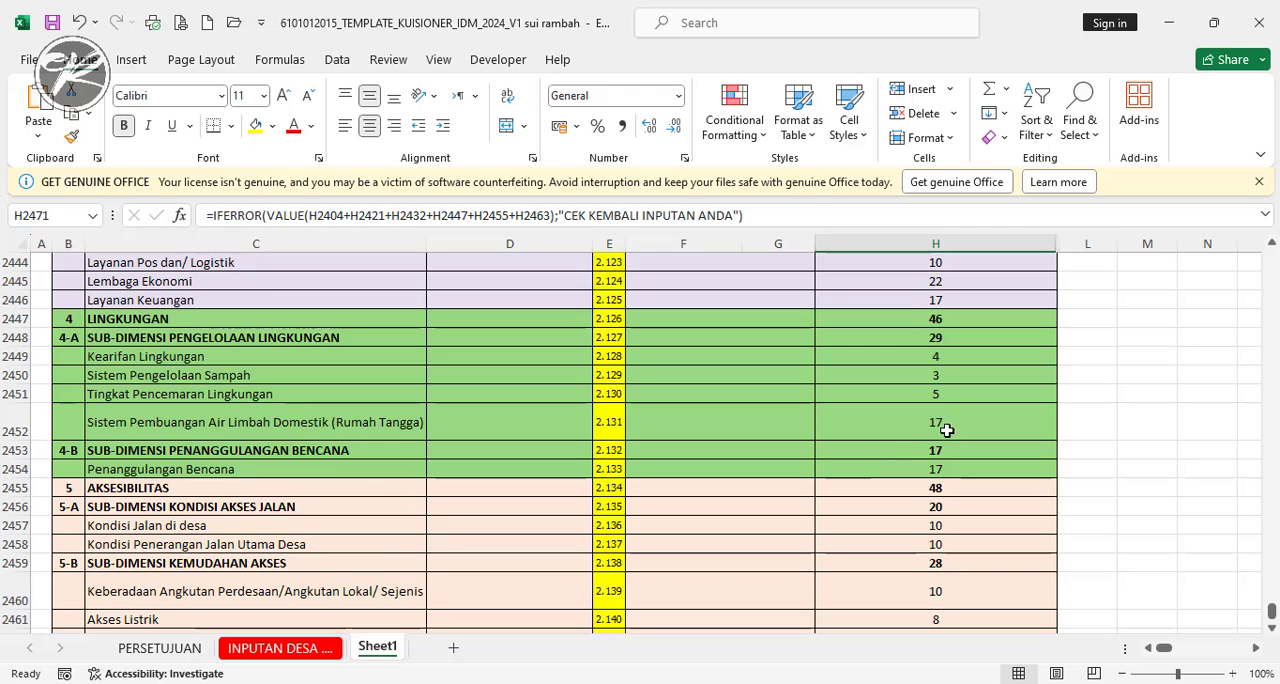
scroll(945, 430, "down", 3)
scroll(955, 468, "down", 1)
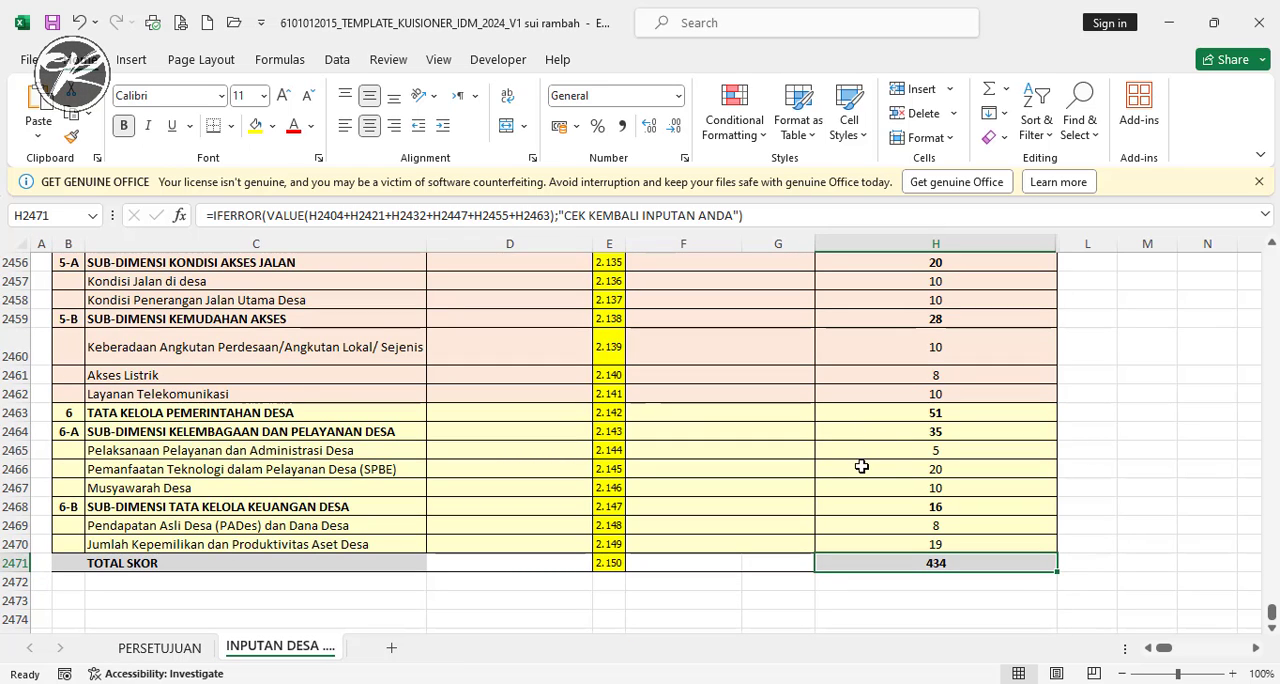
scroll(866, 441, "up", 4)
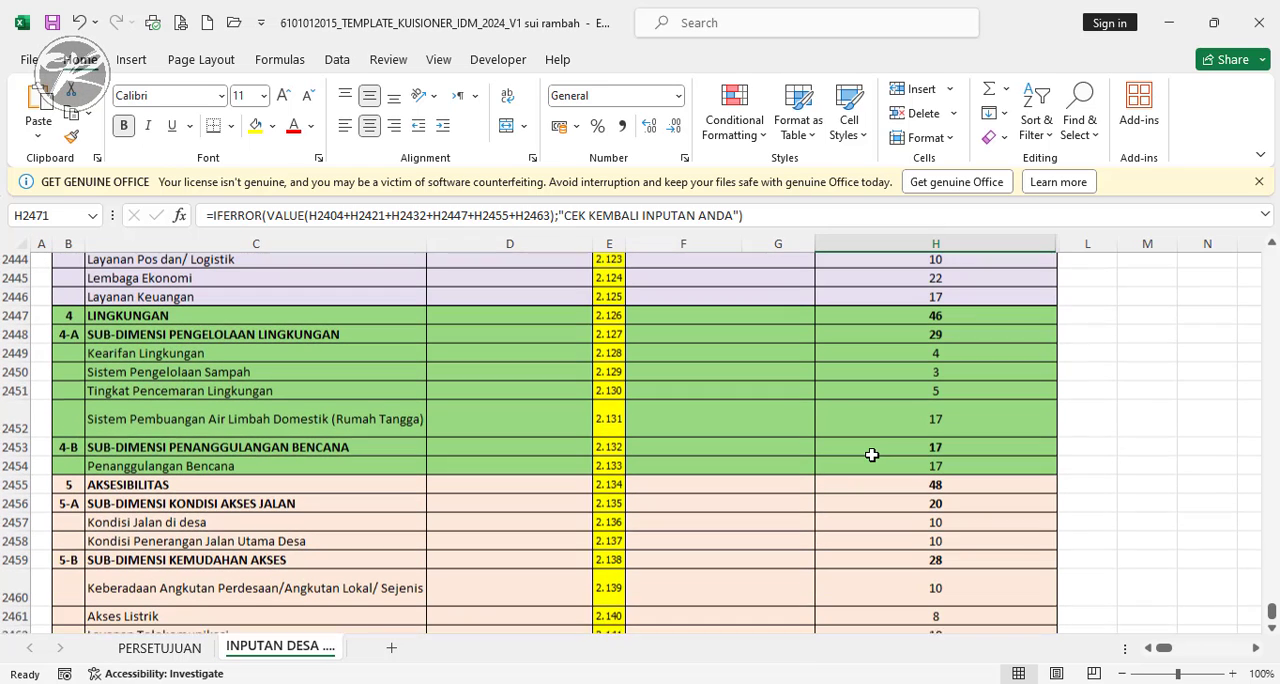
scroll(872, 455, "up", 3)
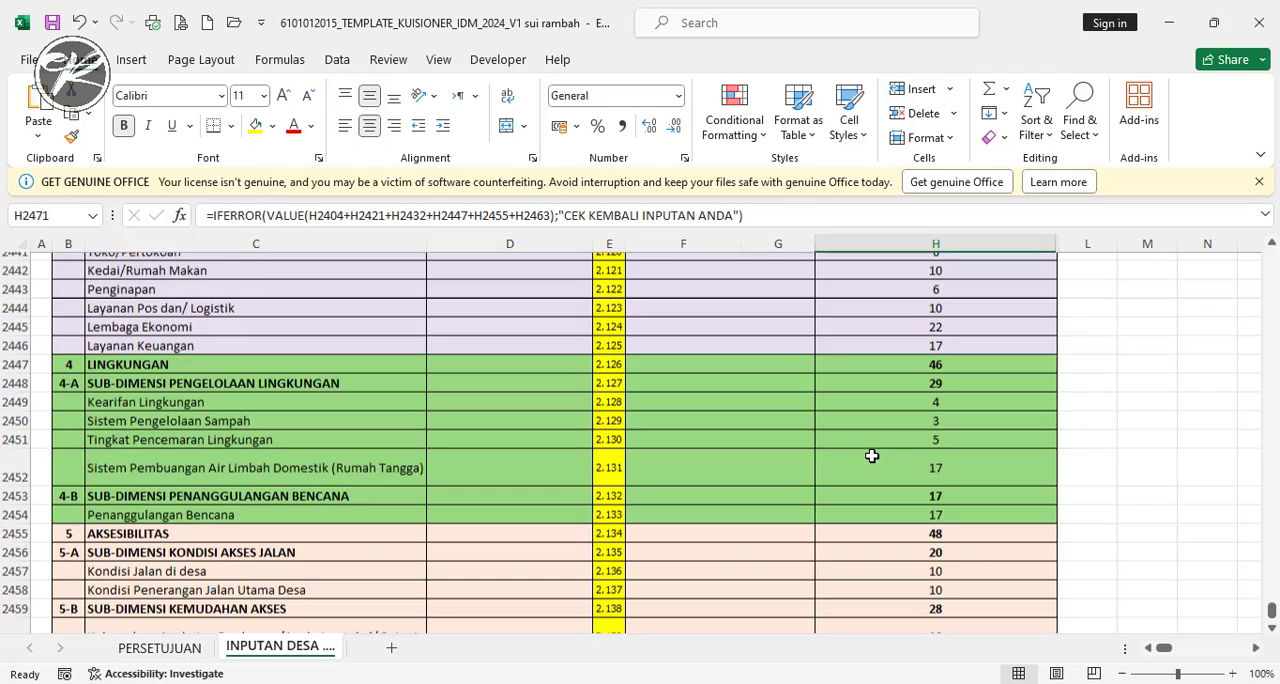